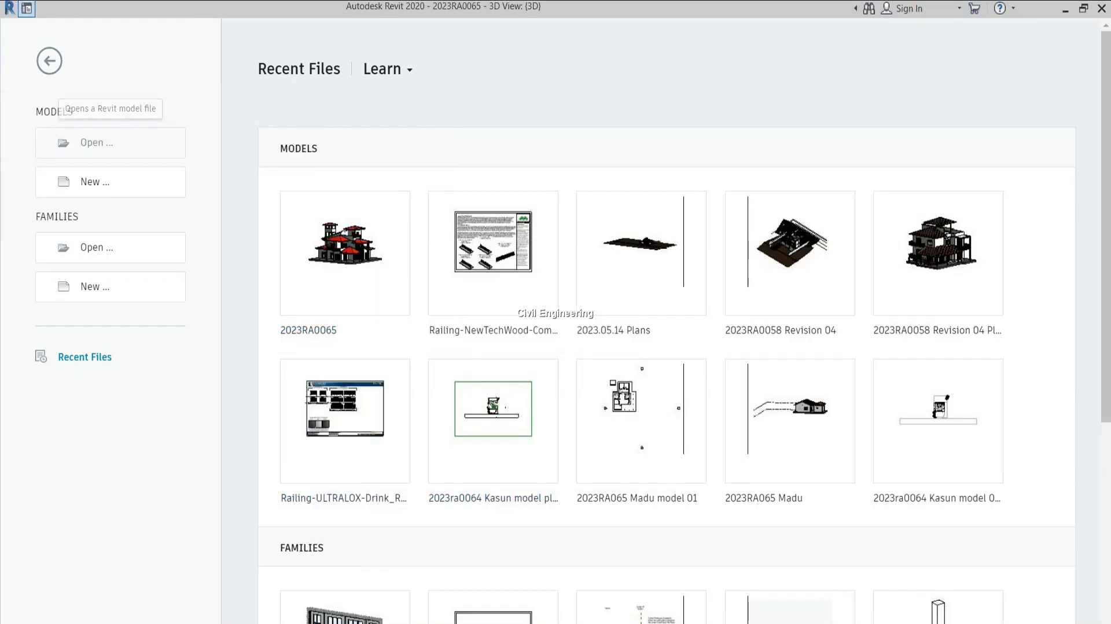
Create a new project from the Architectural Template.
left_click(92, 182)
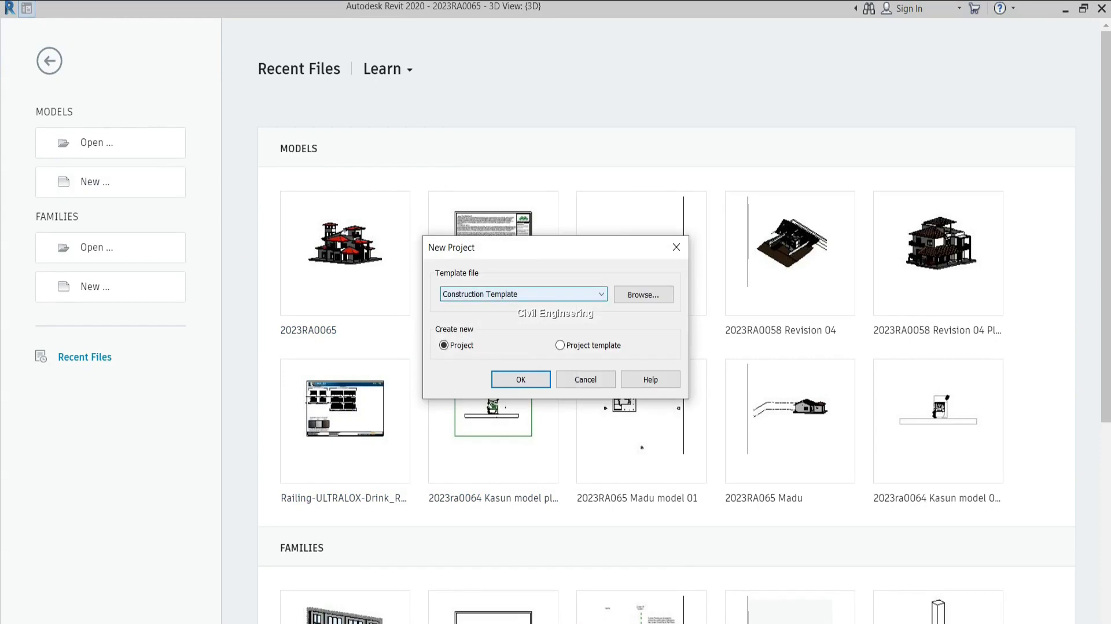
left_click(524, 294)
left_click(480, 326)
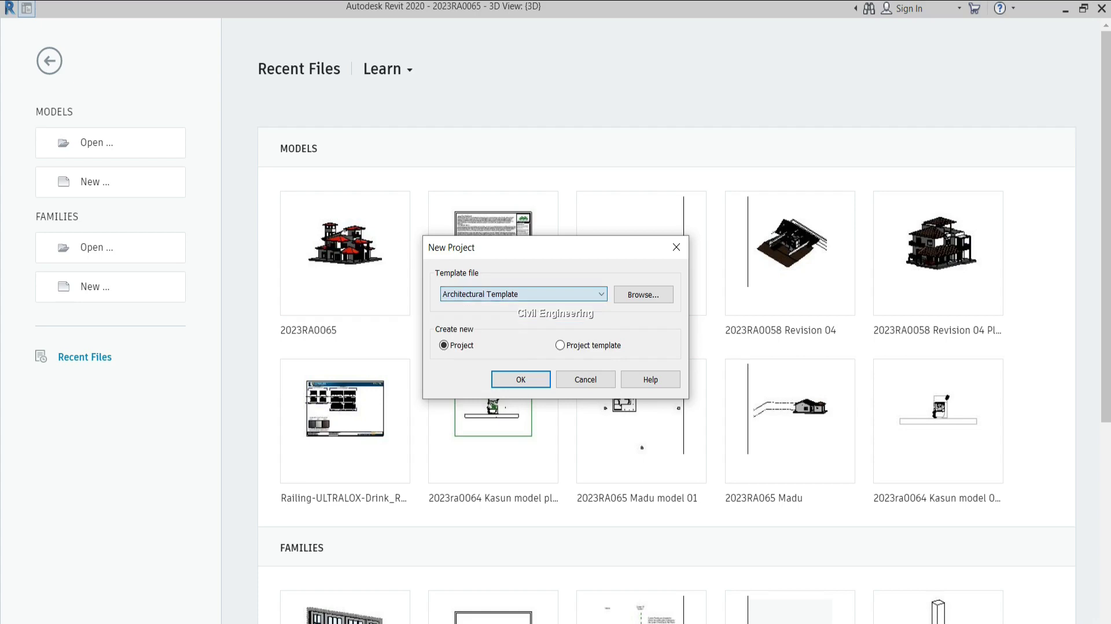
left_click(521, 379)
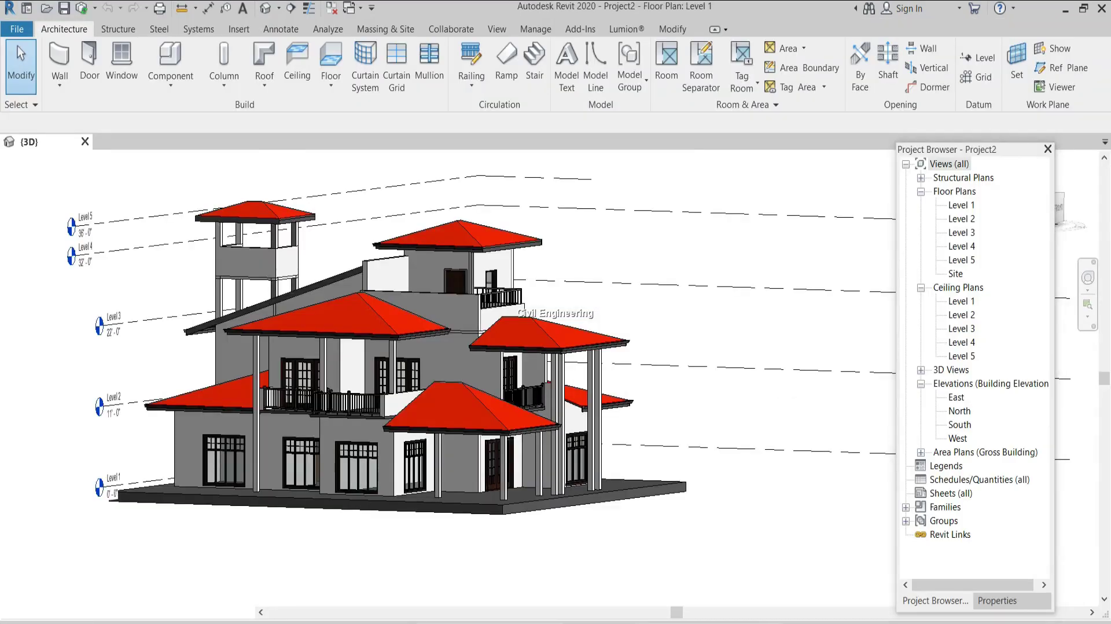
scroll(257, 294, "down", 1)
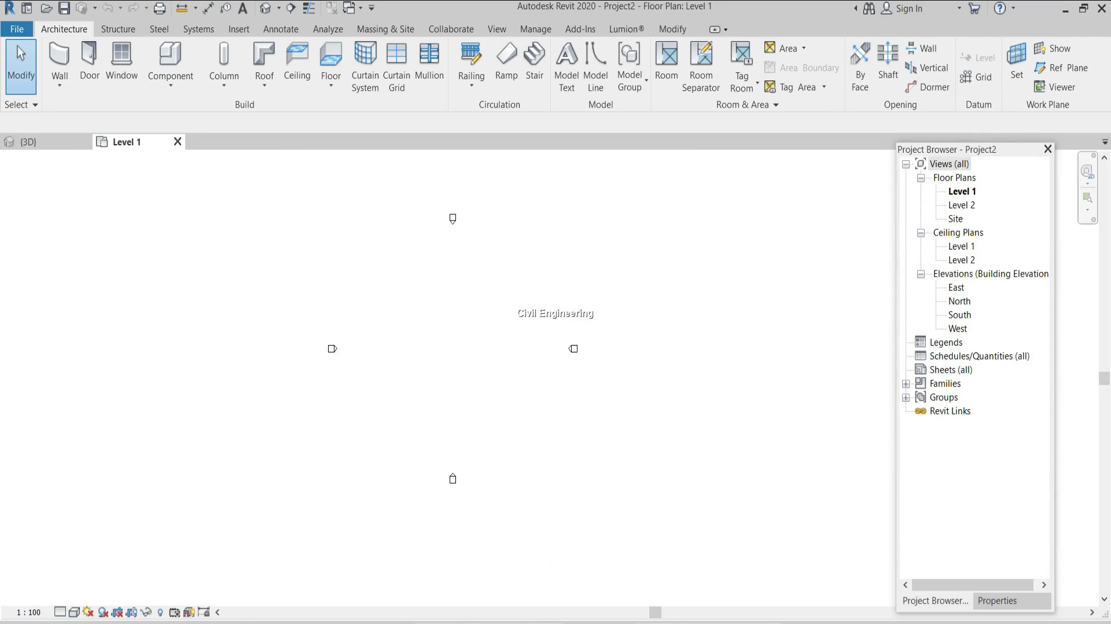
scroll(438, 243, "up", 1)
Switch to the 3D view of 2023RA0065 and examine the front facade's porch roof, balcony railings and ground-floor windows.
key("ctrl+Tab")
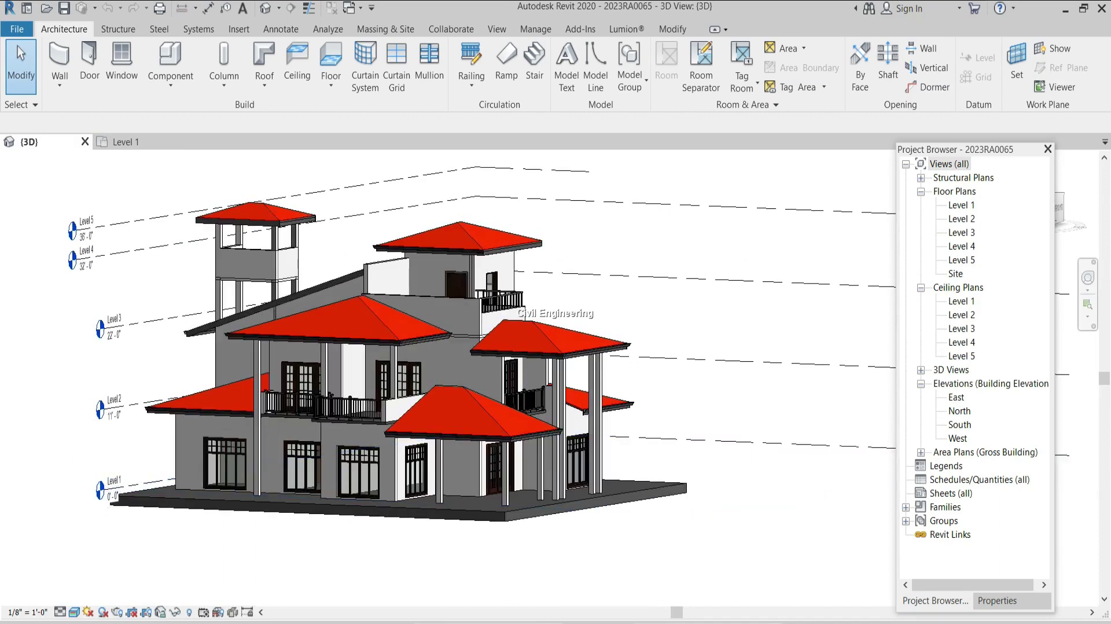
scroll(461, 519, "up", 3)
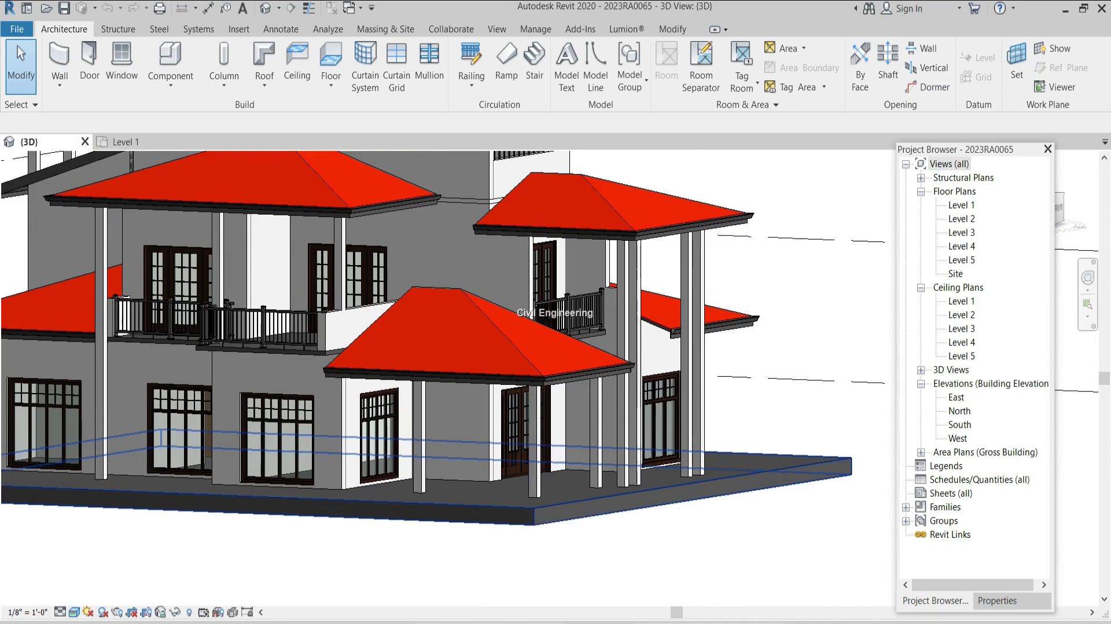
scroll(372, 436, "down", 2)
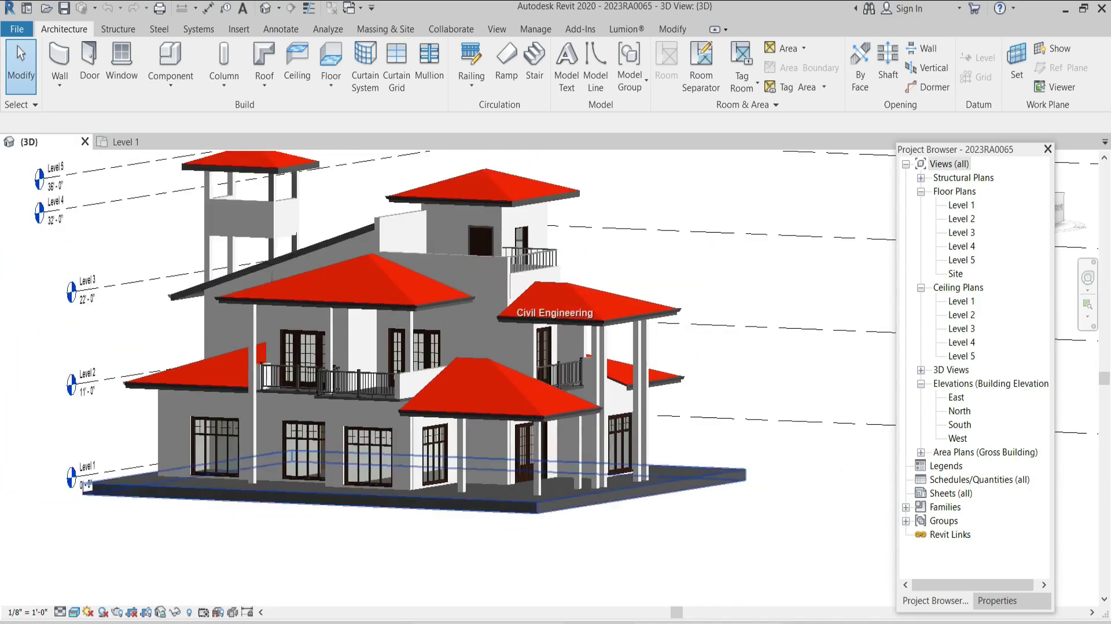
scroll(372, 435, "up", 4)
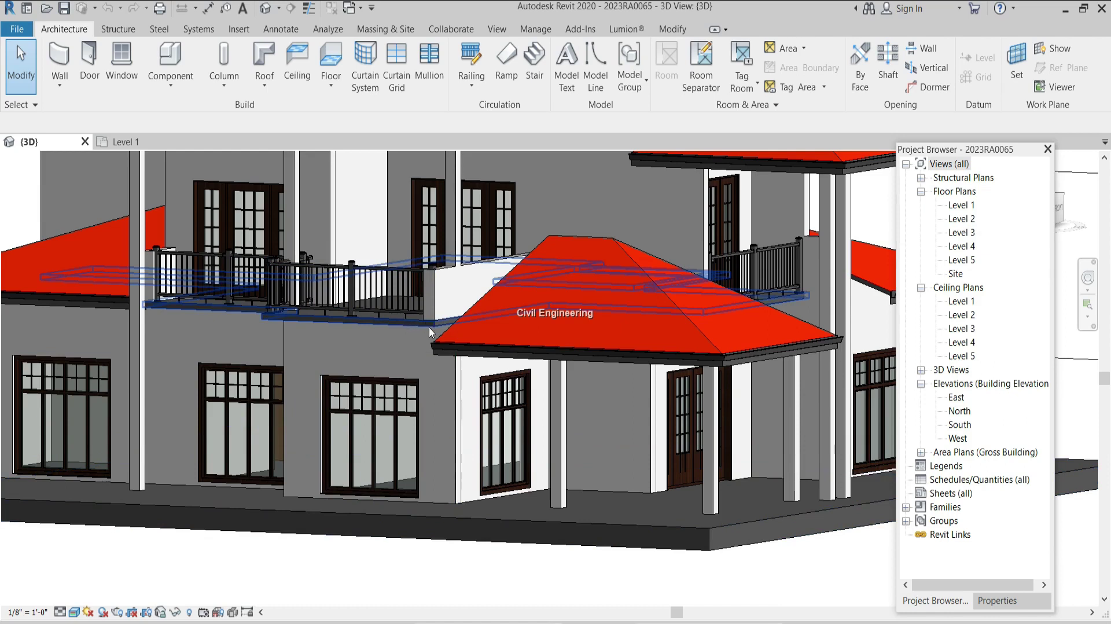
scroll(427, 361, "down", 2)
scroll(427, 361, "down", 4)
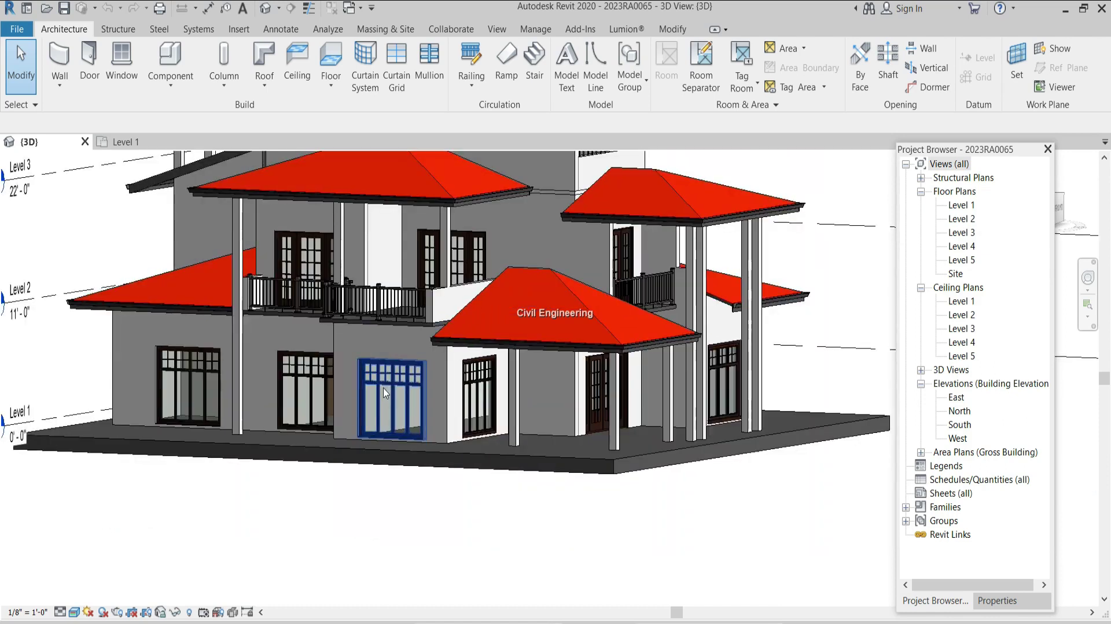
scroll(405, 370, "up", 6)
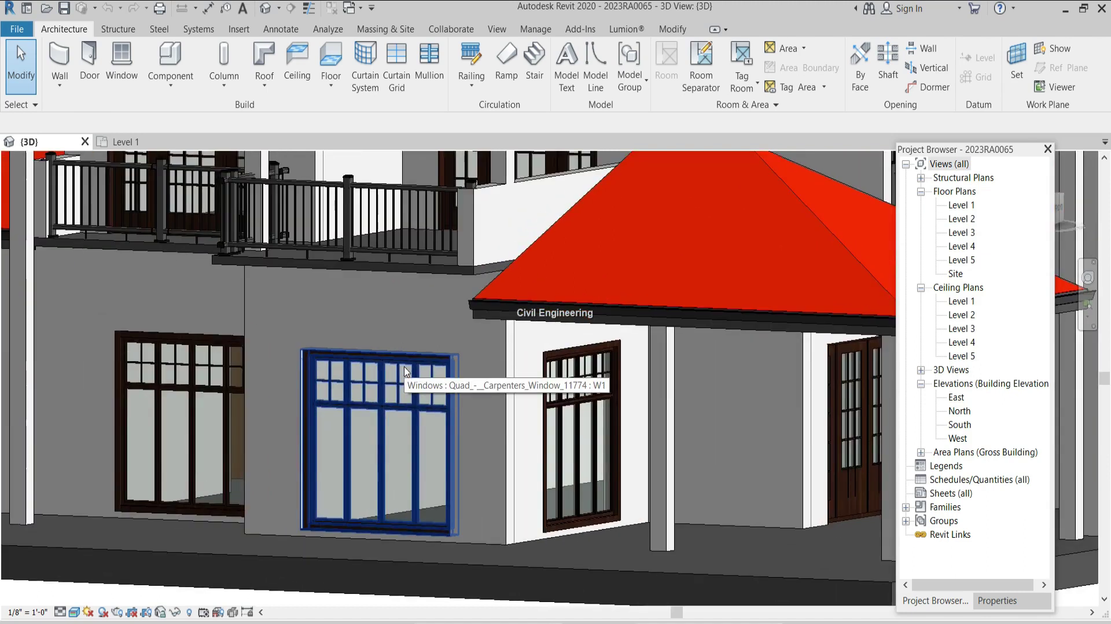
scroll(404, 371, "up", 3)
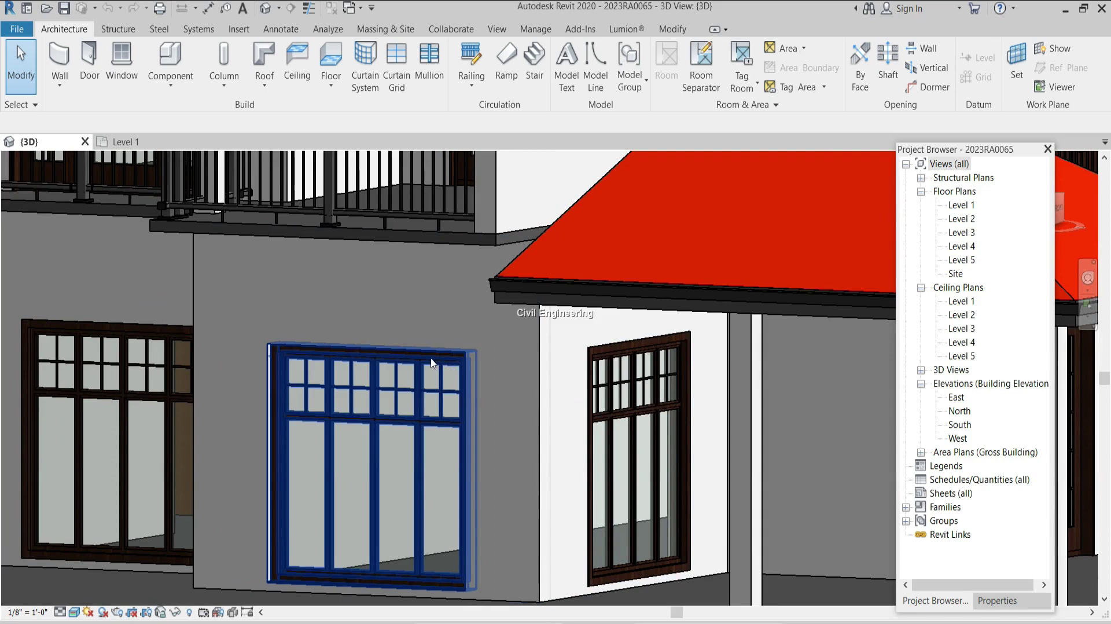
Inspect the properties of the ground-floor four-panel window beside the entrance porch, and clear the selection.
left_click(439, 364)
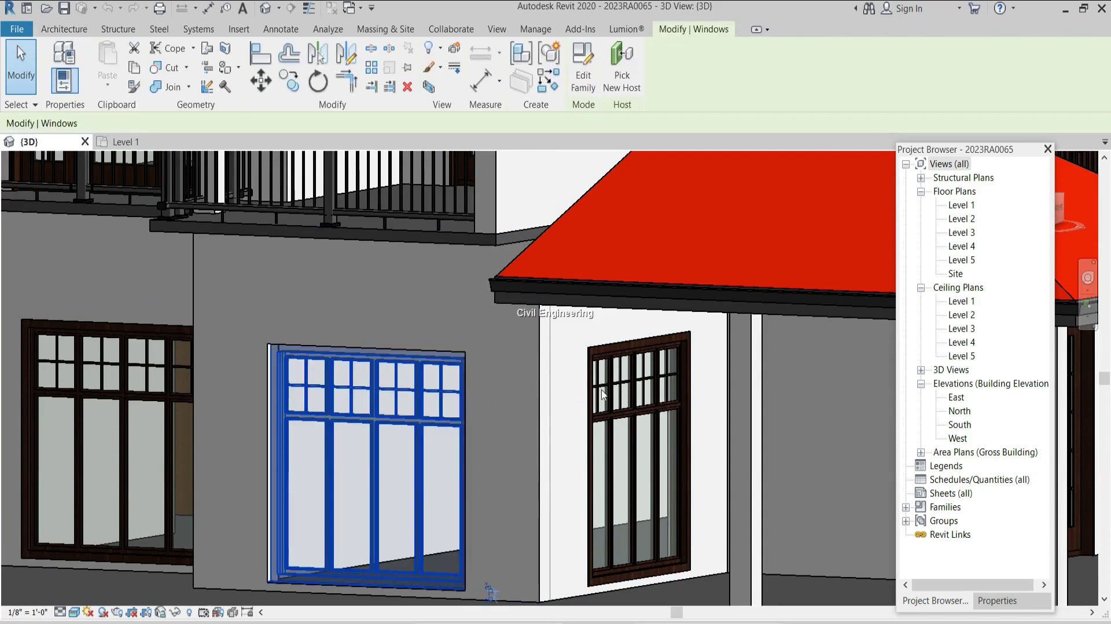
left_click(1012, 602)
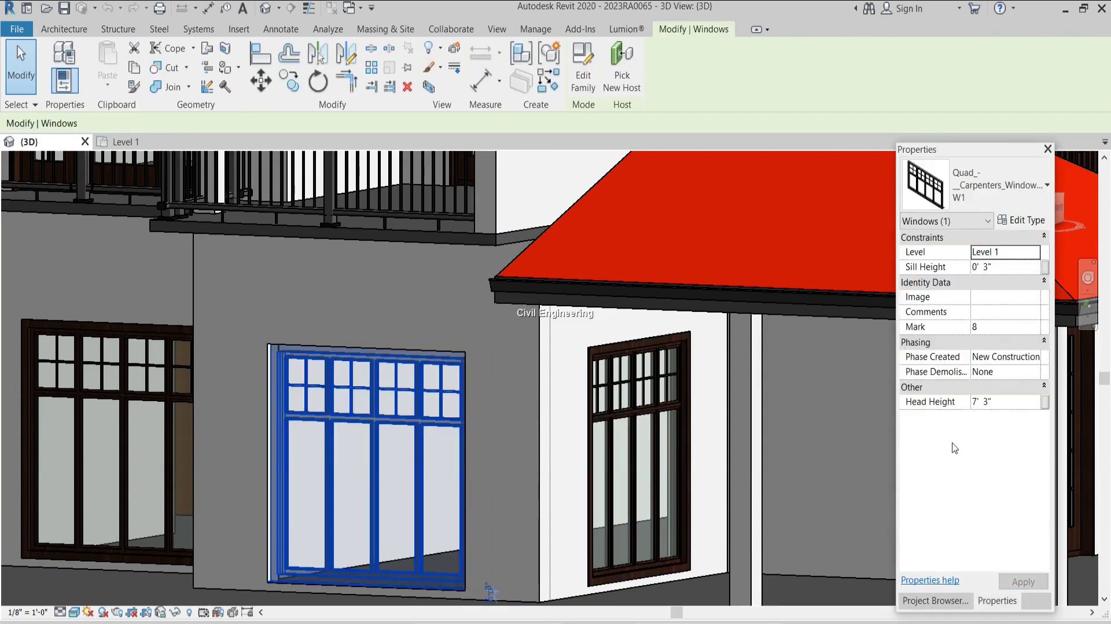
scroll(498, 392, "down", 4)
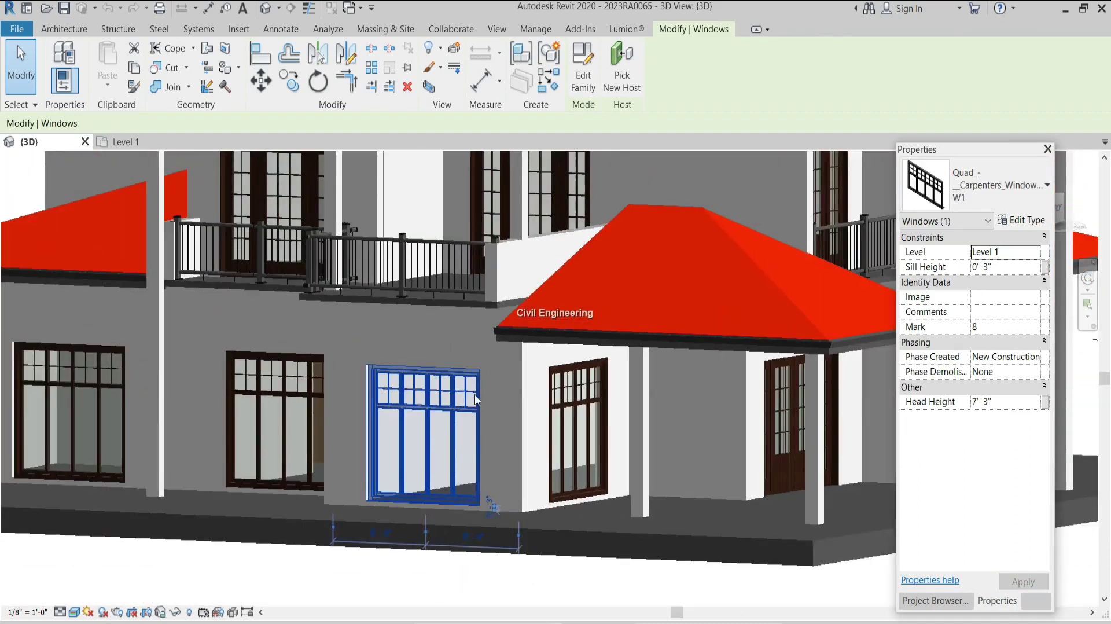
scroll(409, 352, "up", 2)
key("Escape")
Inspect the properties of the triple hinged door on the Level 2 balcony, and clear the selection.
left_click(320, 197)
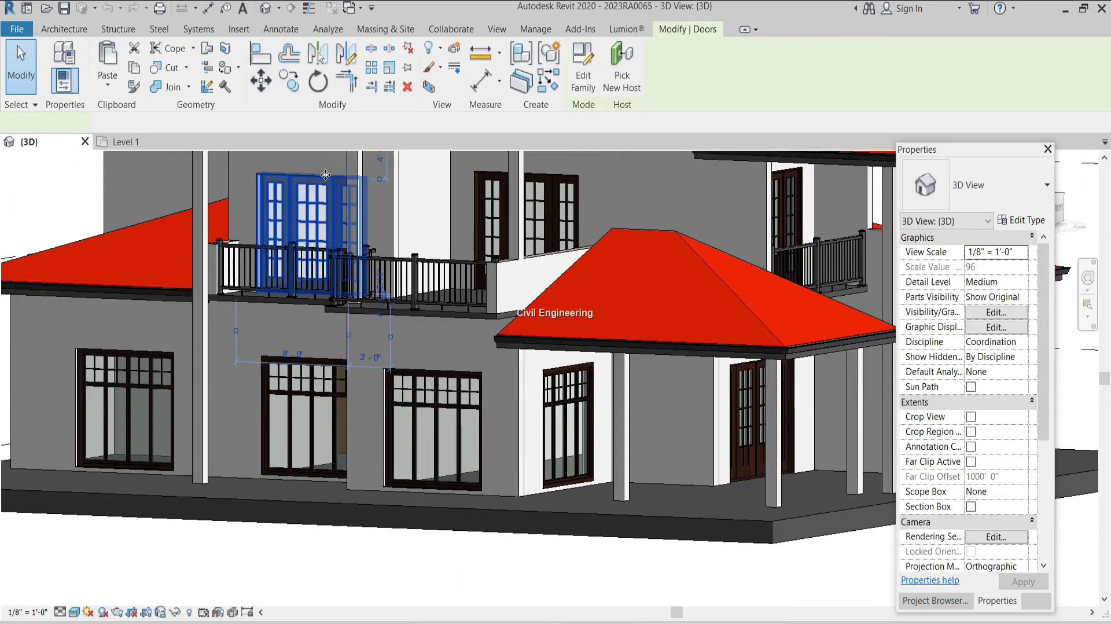
scroll(324, 197, "up", 2)
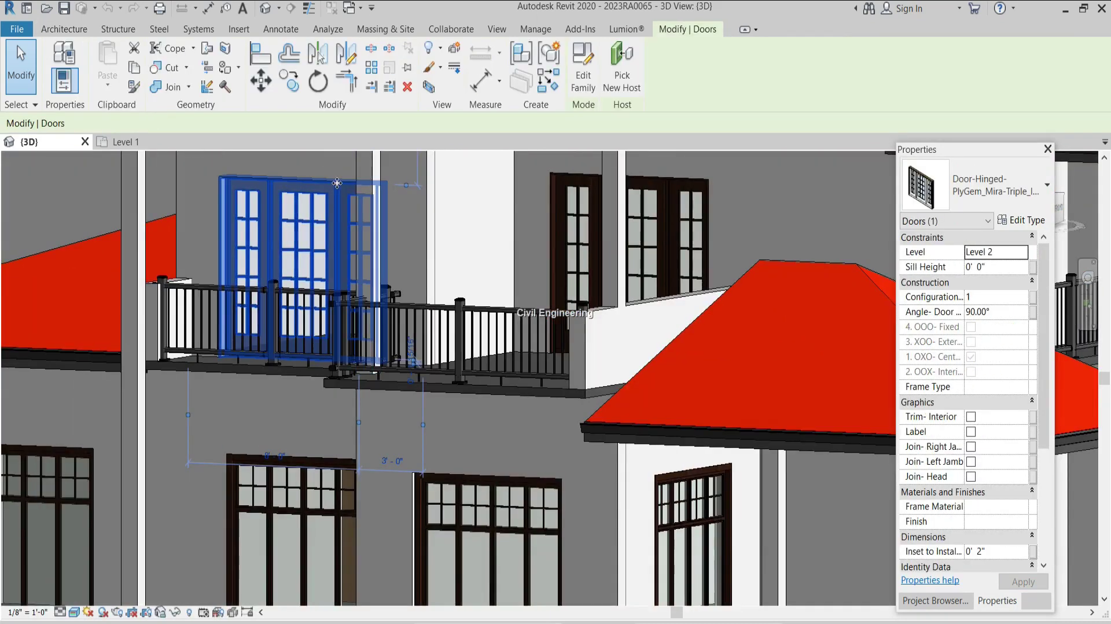
scroll(381, 278, "down", 5)
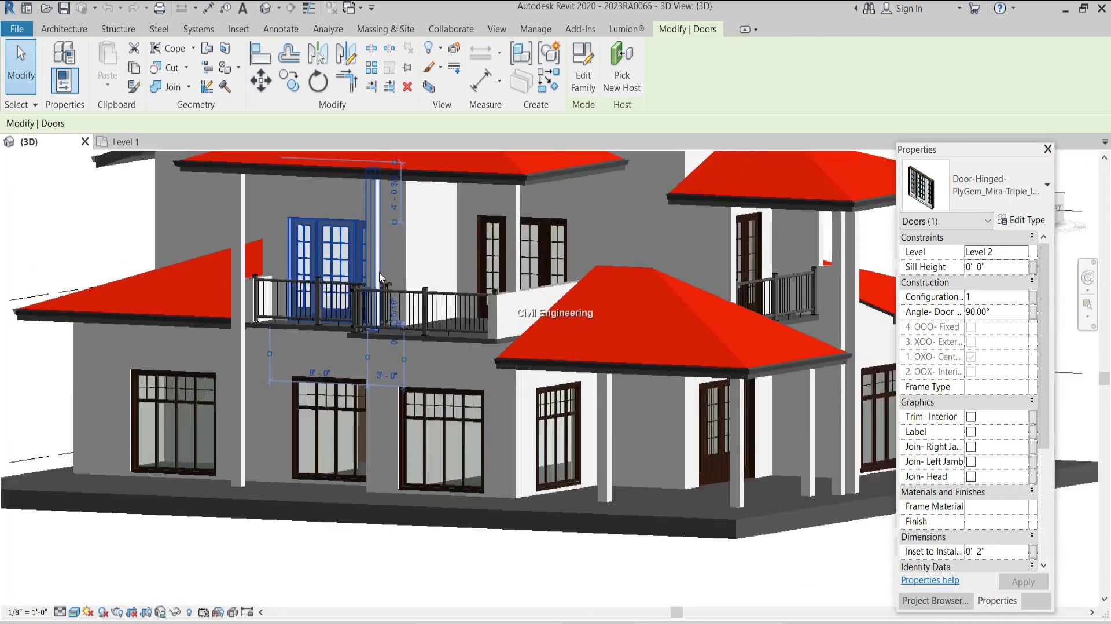
key("Escape")
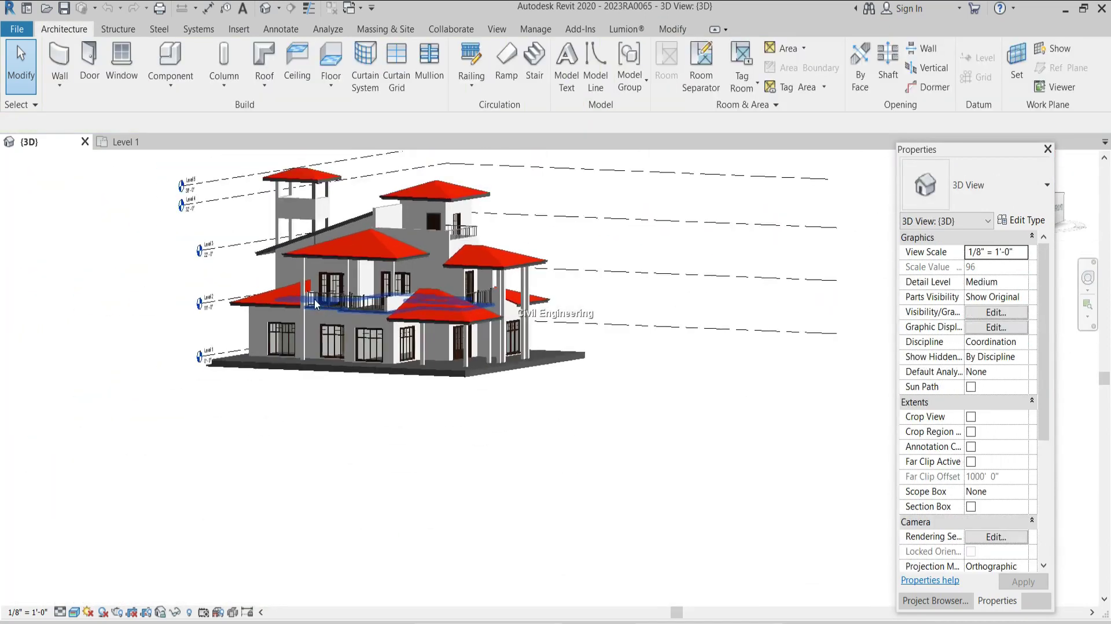
Inspect the properties of the tower's floor slab and the Level 3 floor slab, and clear the selection.
scroll(318, 307, "up", 5)
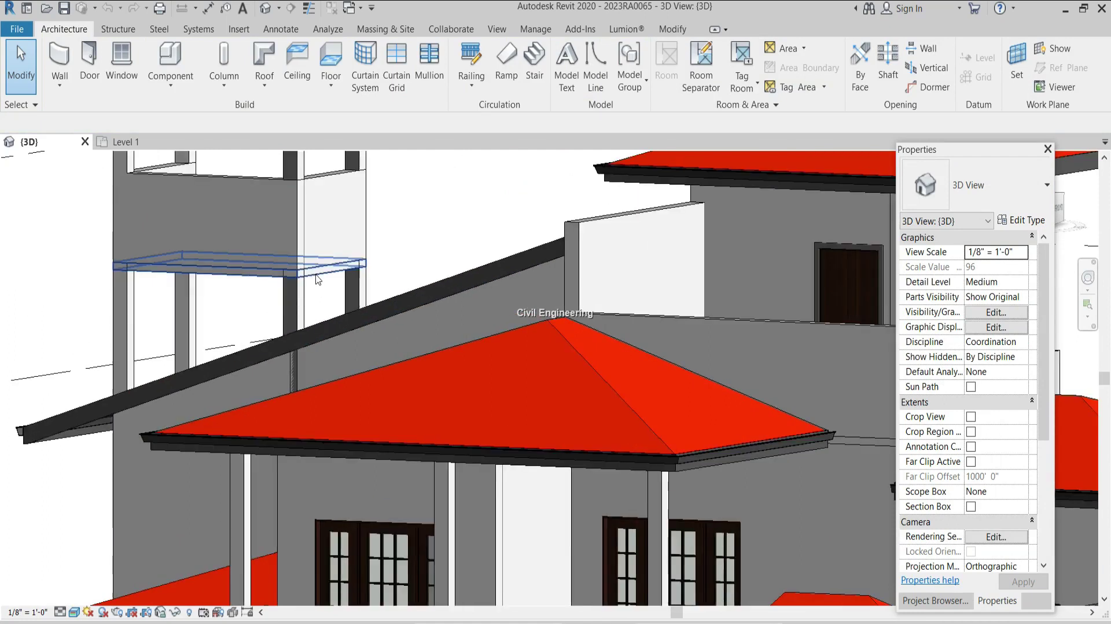
left_click(313, 278)
scroll(313, 278, "down", 5)
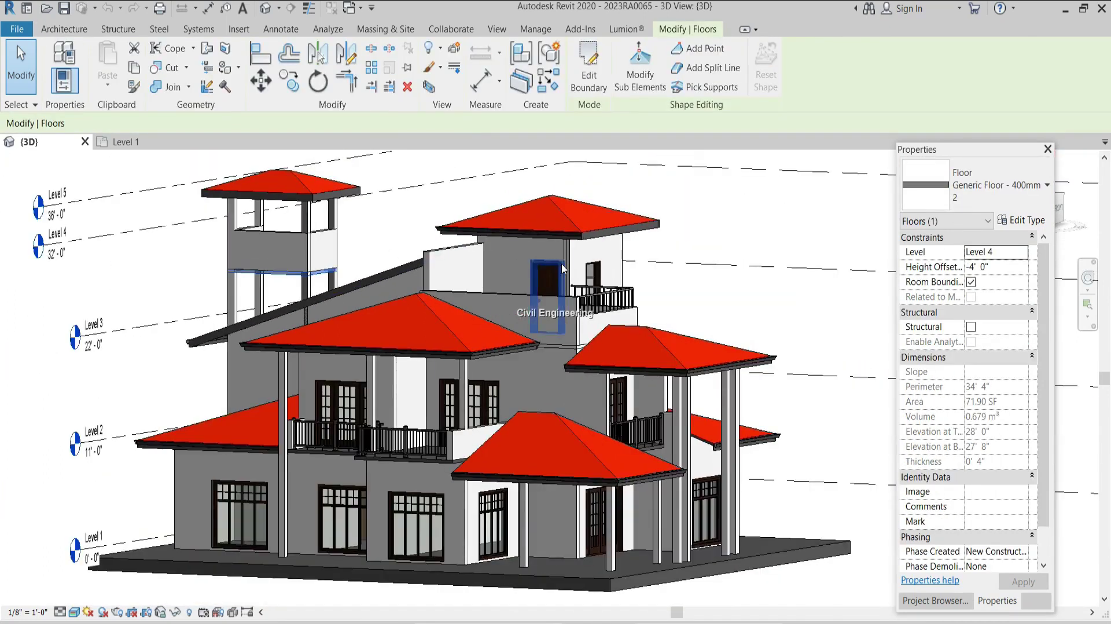
left_click(574, 350)
scroll(576, 349, "up", 4)
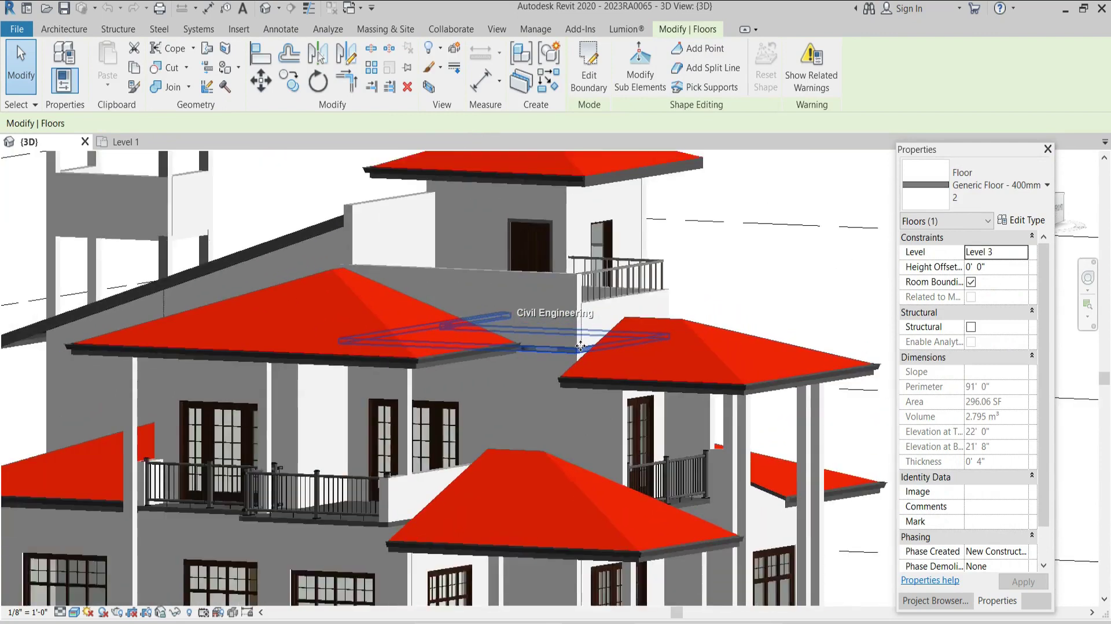
scroll(581, 346, "down", 4)
key("Escape")
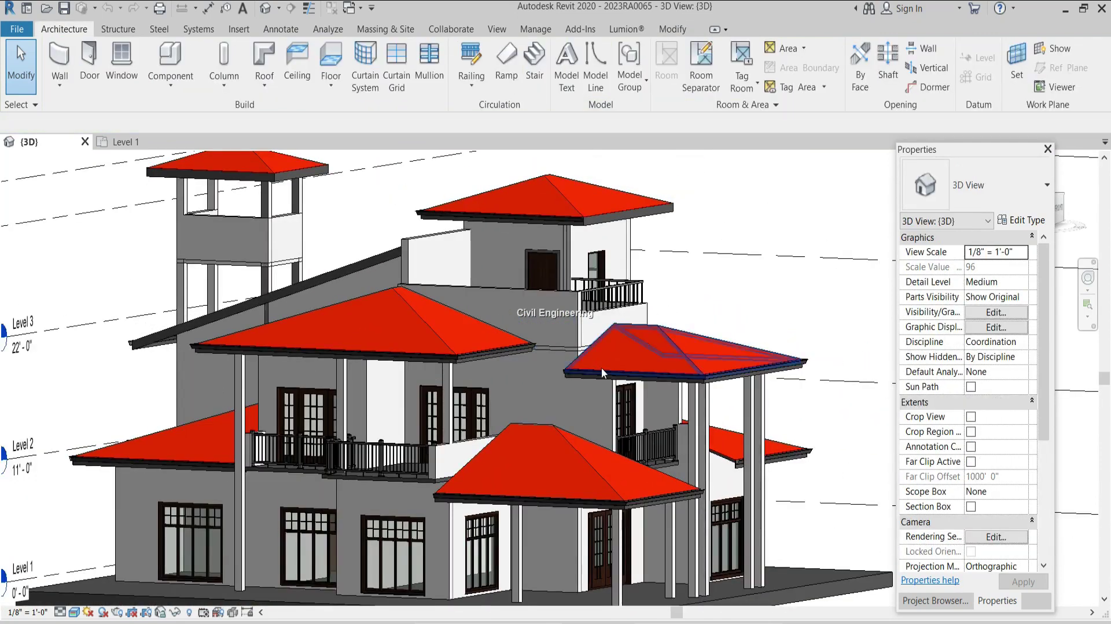
Inspect the properties of the Level 1 base floor slab under the house, and clear the selection.
scroll(602, 367, "down", 3)
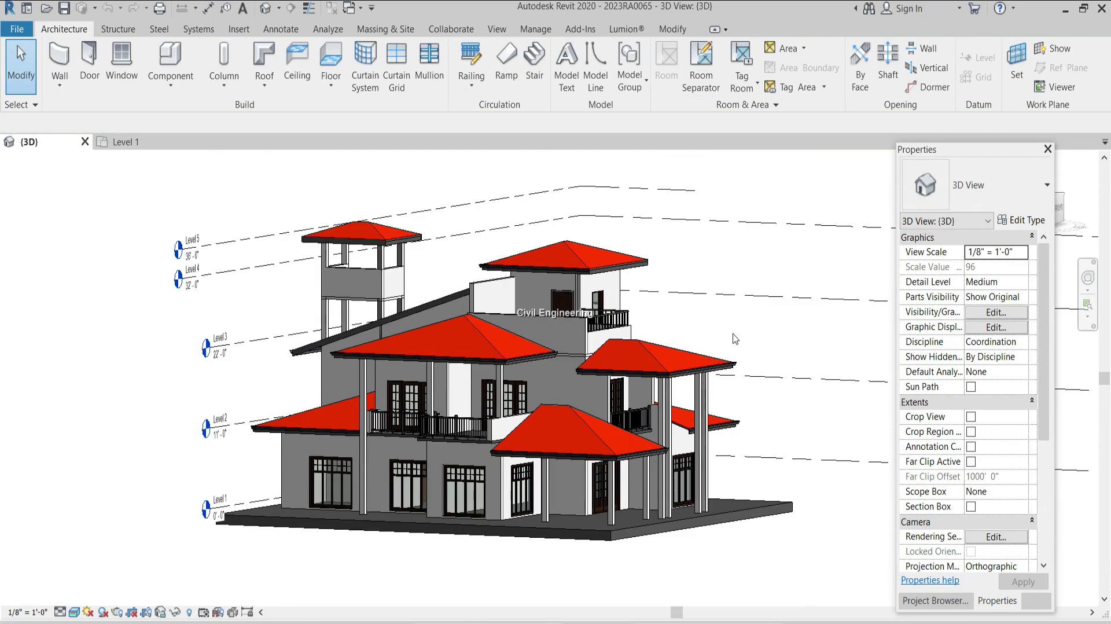
scroll(736, 339, "up", 3)
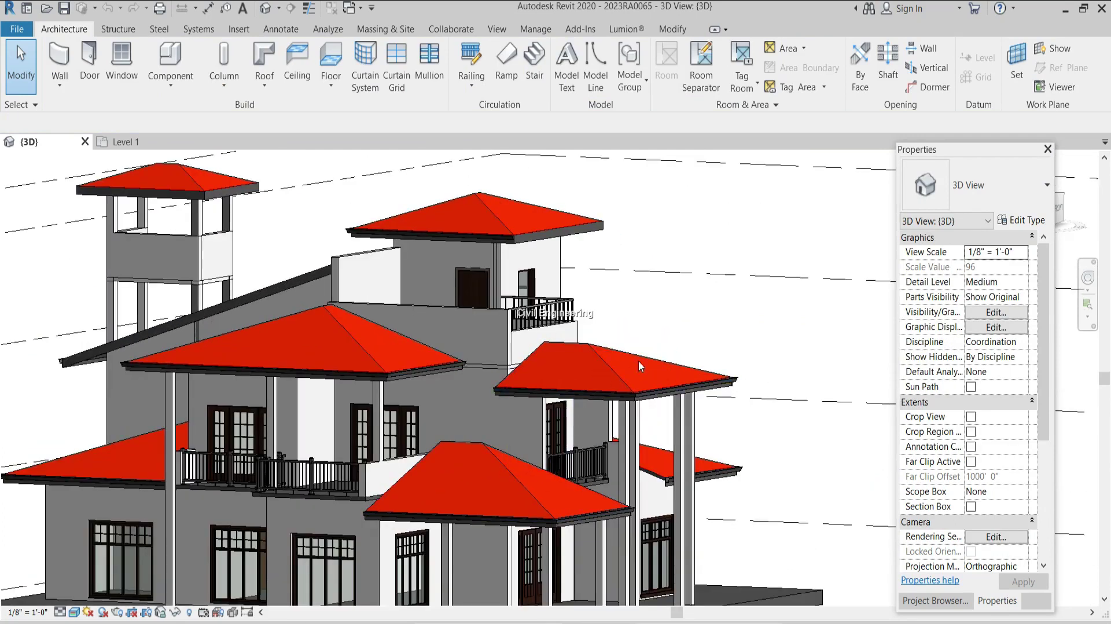
scroll(655, 353, "down", 2)
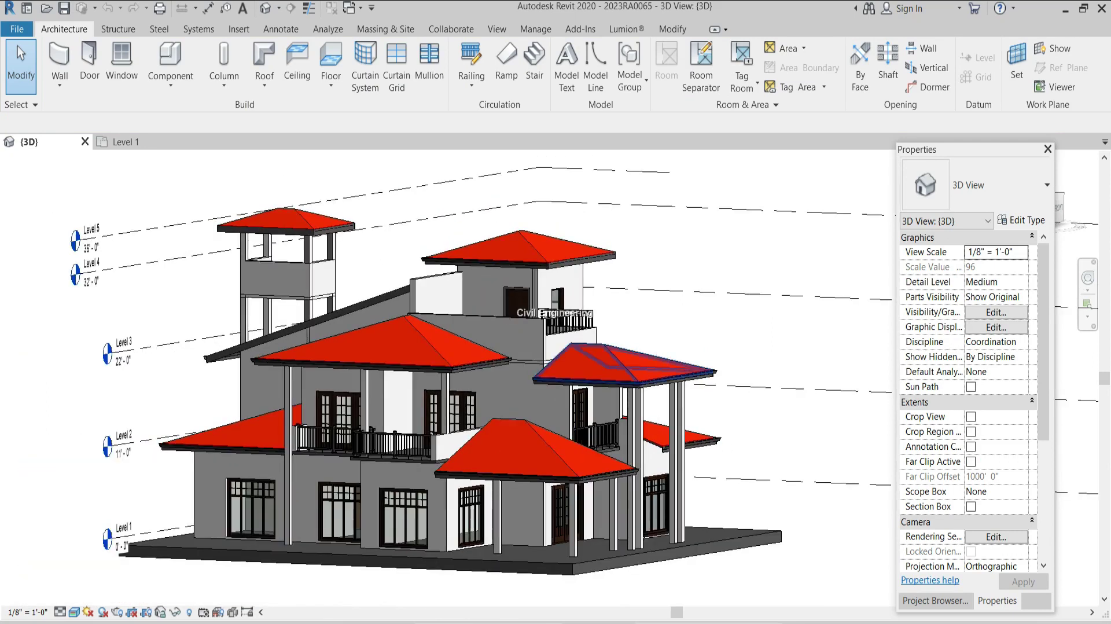
scroll(617, 551, "up", 4)
left_click(618, 551)
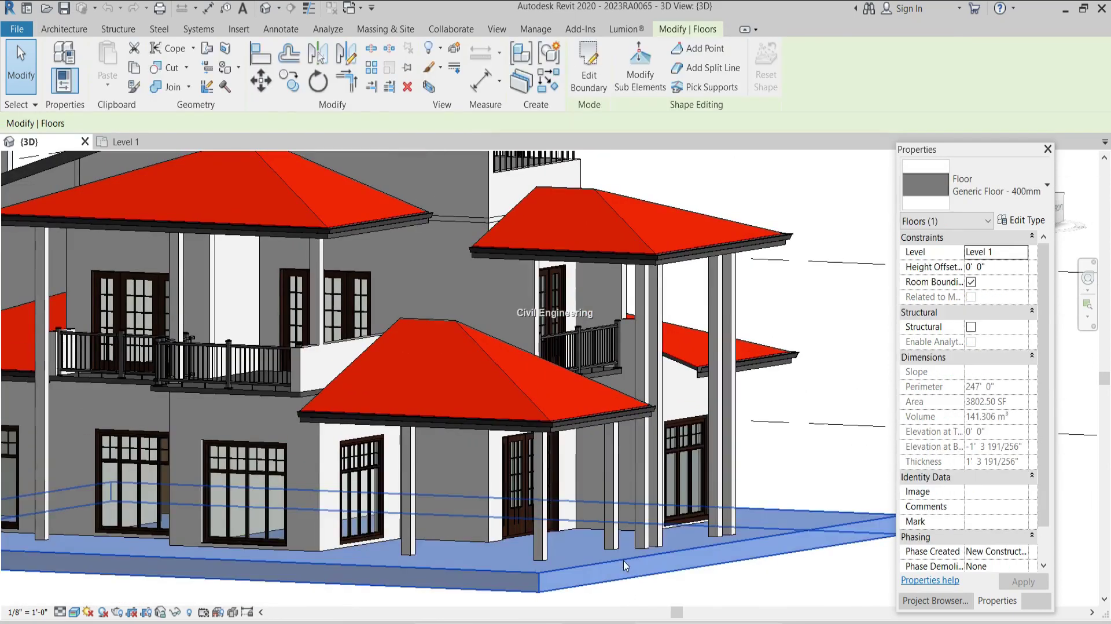
left_click(789, 398)
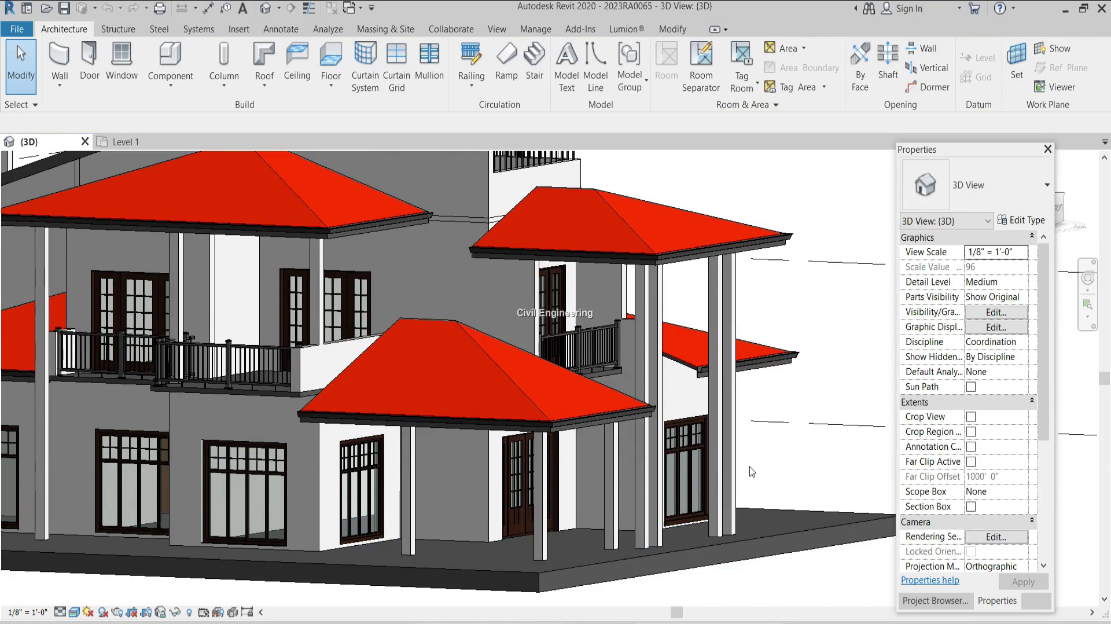
Examine the house's upper storeys, roofs and tower, and return to the Level 1 floor plan of the new project.
scroll(751, 472, "down", 4)
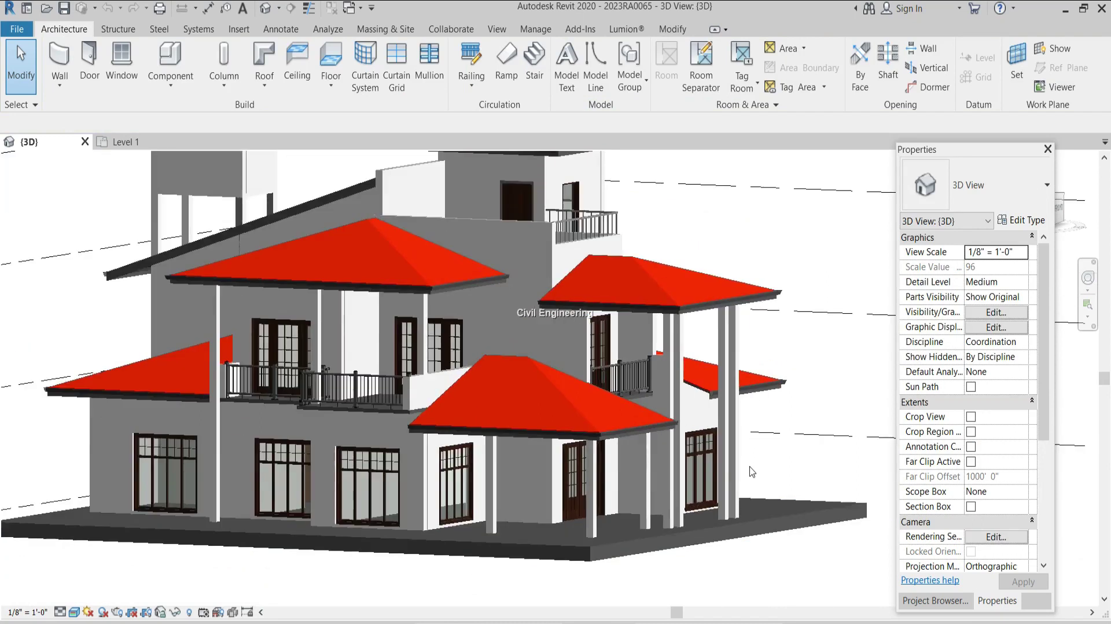
scroll(670, 234, "up", 3)
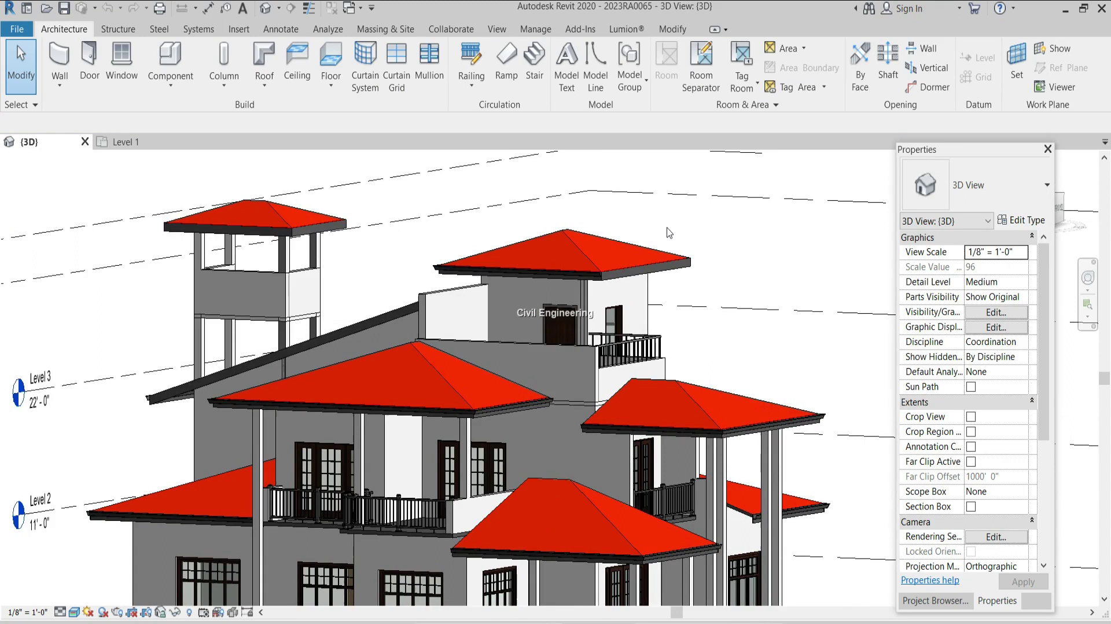
scroll(670, 234, "down", 1)
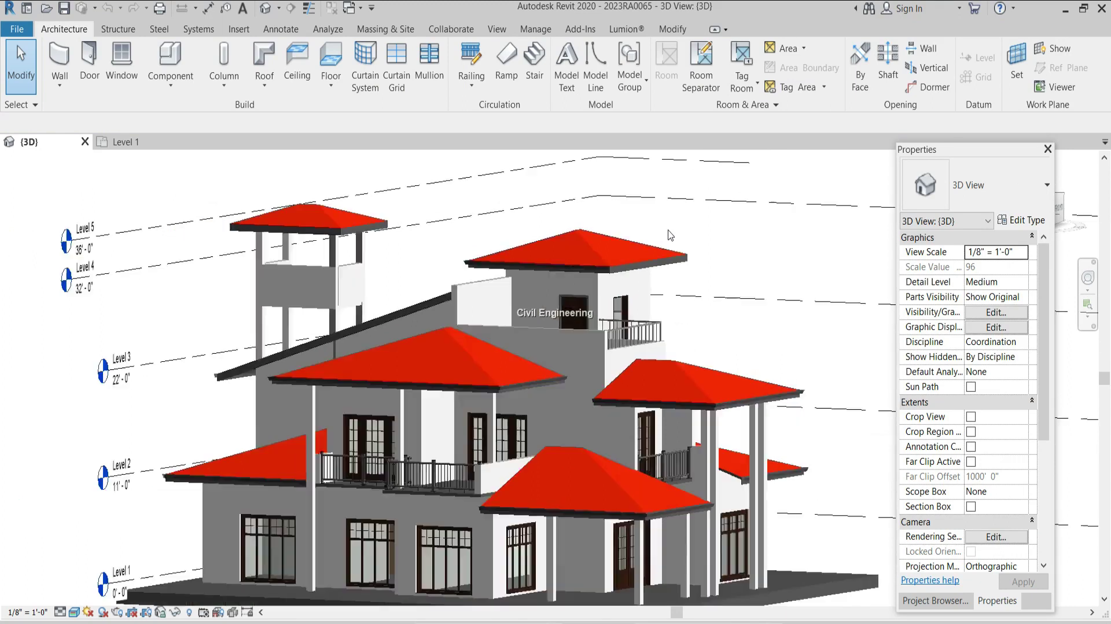
scroll(689, 243, "up", 3)
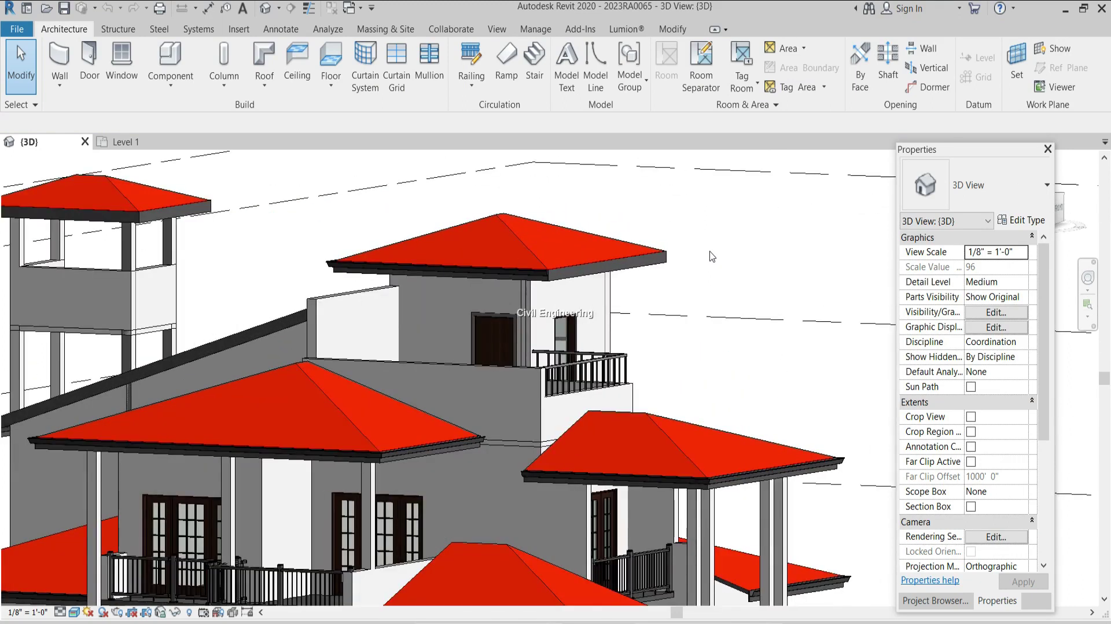
scroll(712, 256, "down", 3)
scroll(674, 261, "up", 4)
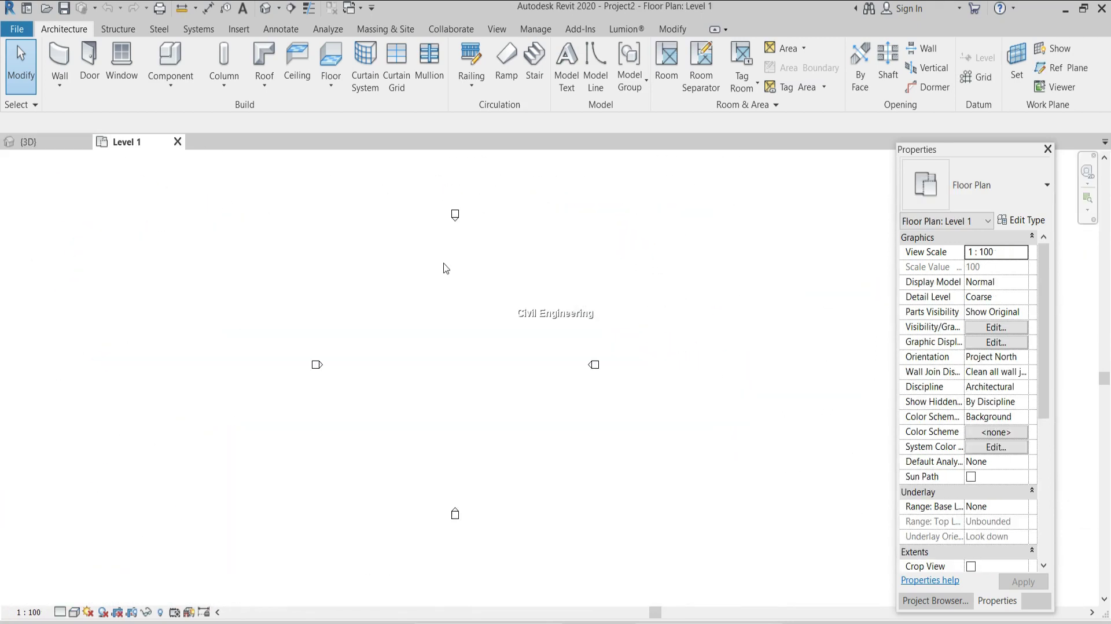
Close the floating Properties palette in the Level 1 floor plan.
scroll(446, 269, "down", 1)
scroll(470, 231, "up", 1)
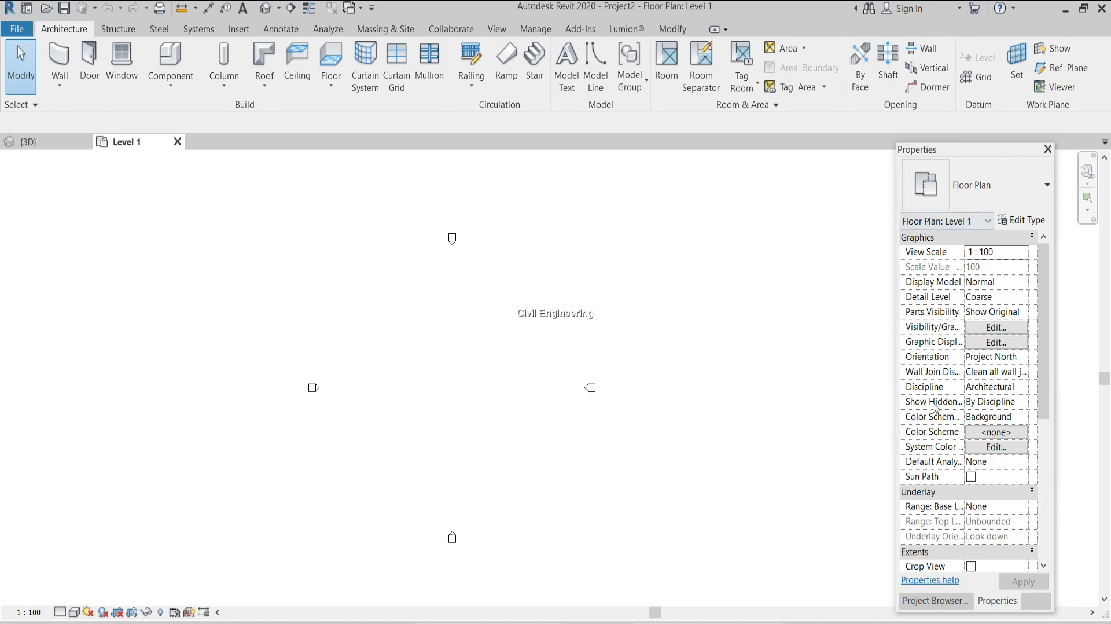
left_click_drag(940, 159, 942, 137)
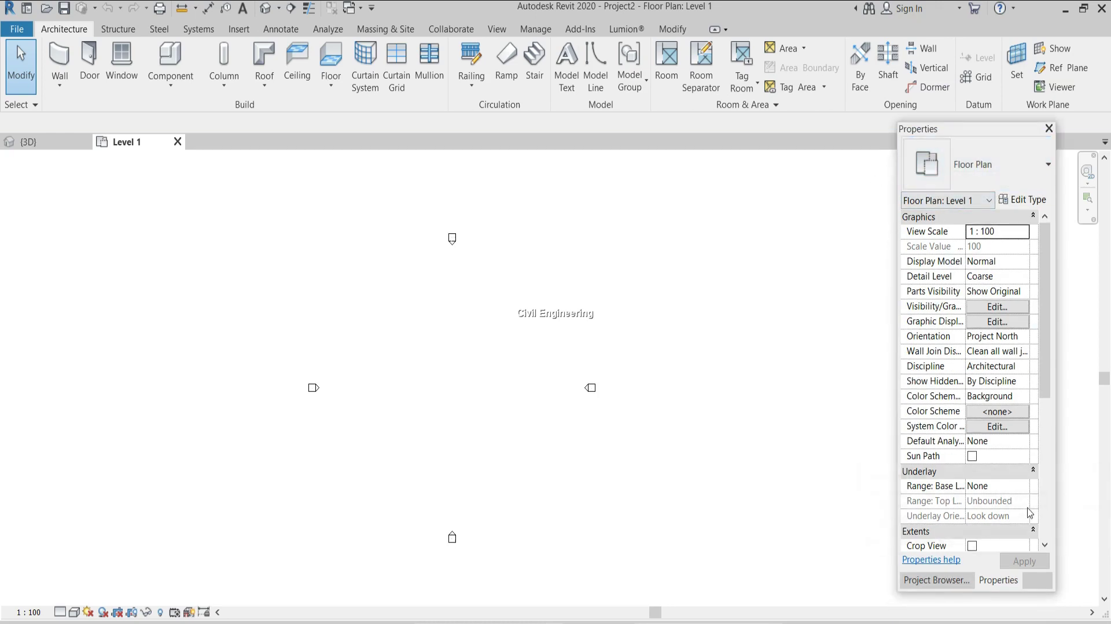
left_click(1049, 129)
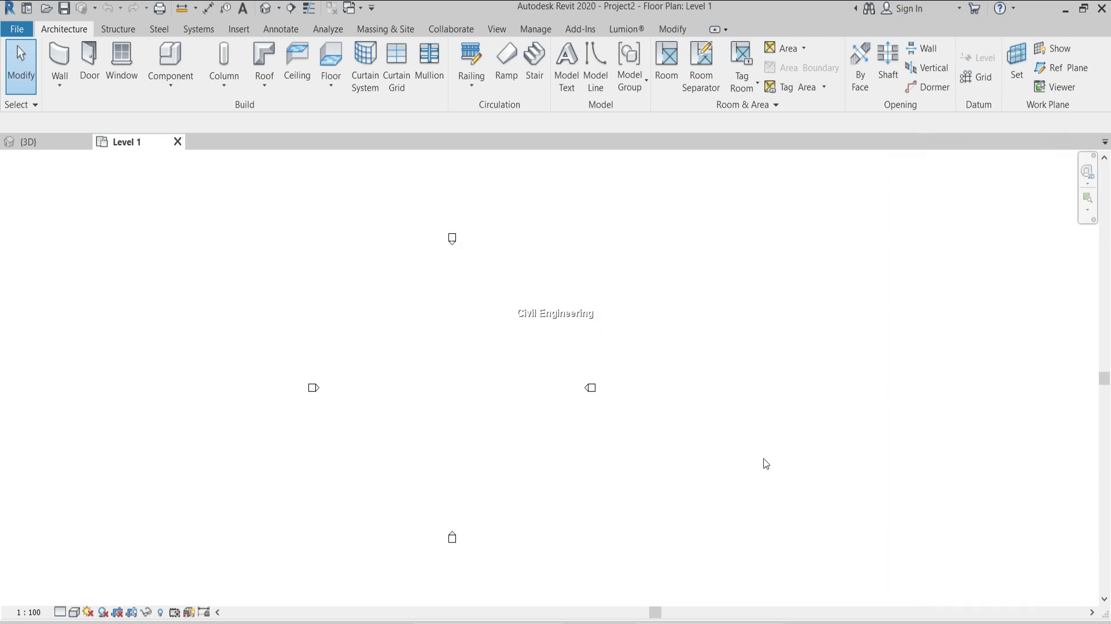
Turn on the Project Browser and the Properties palette, and bring the Project Browser to the front.
left_click(498, 30)
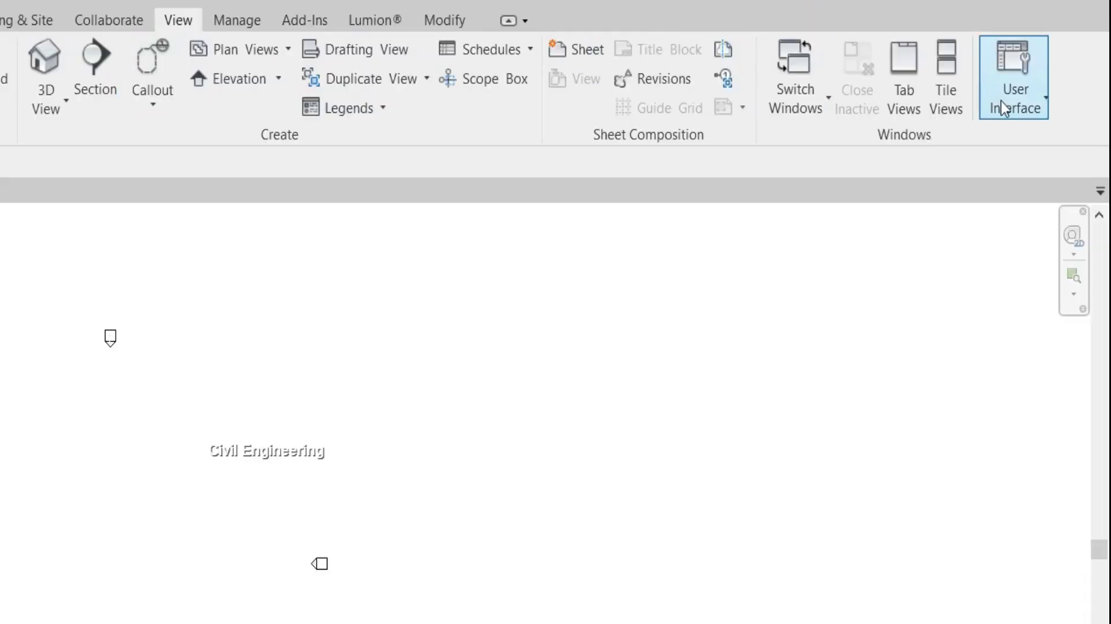
left_click(1010, 110)
left_click(984, 188)
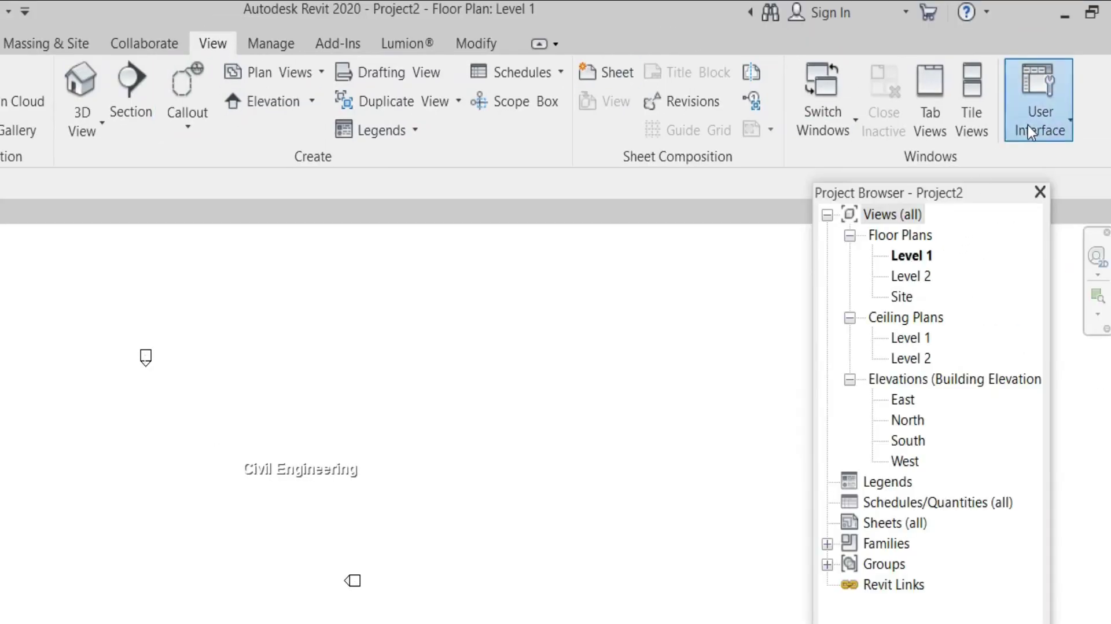
left_click(1028, 125)
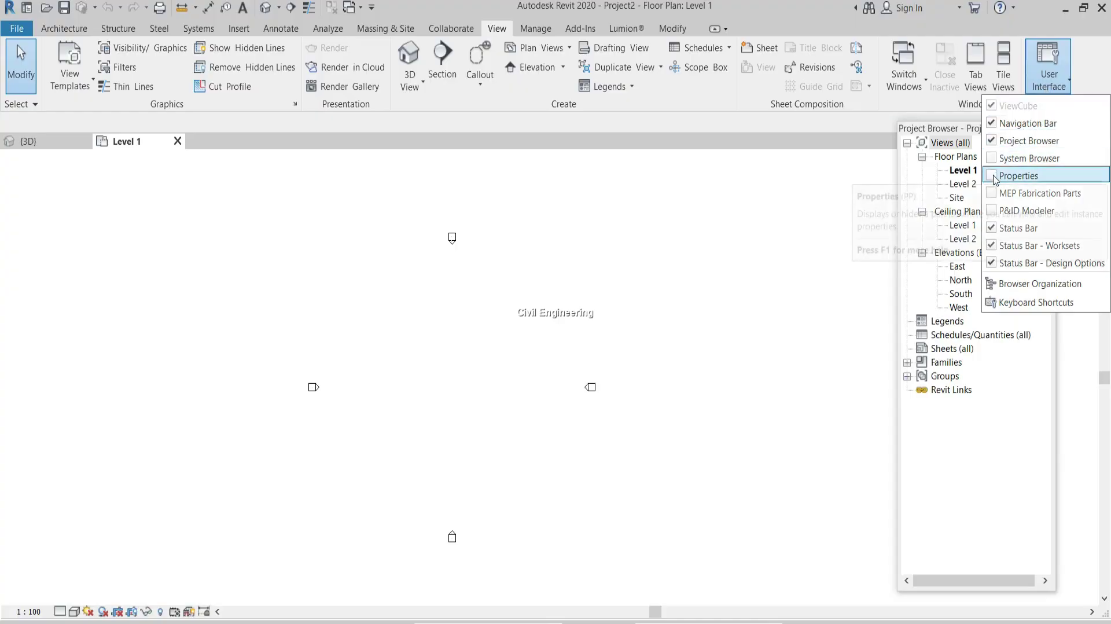
left_click(961, 259)
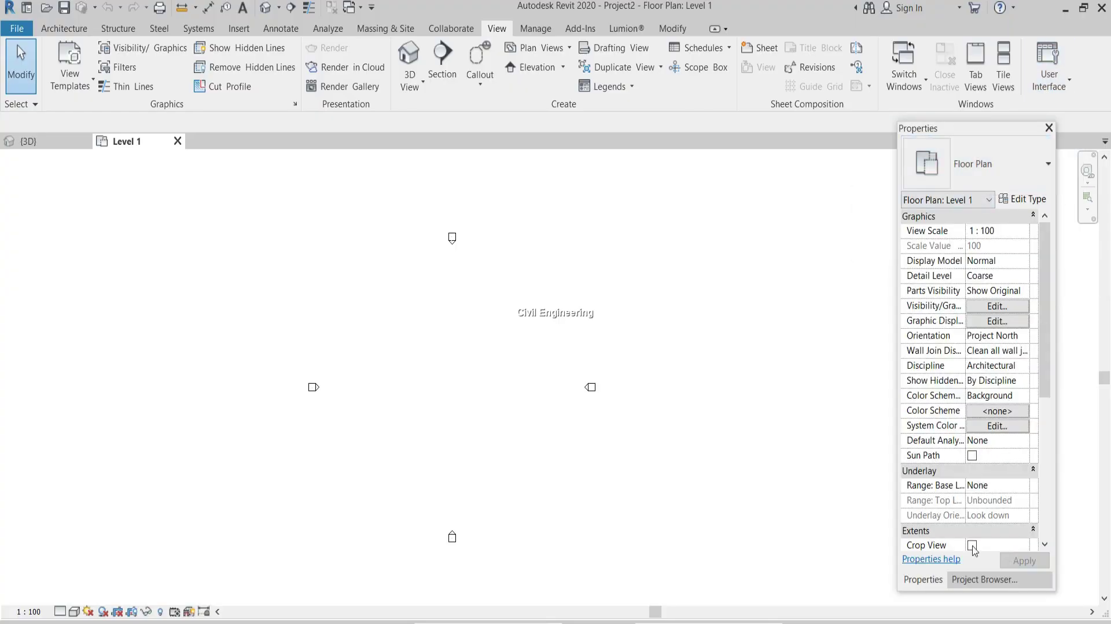
left_click(991, 582)
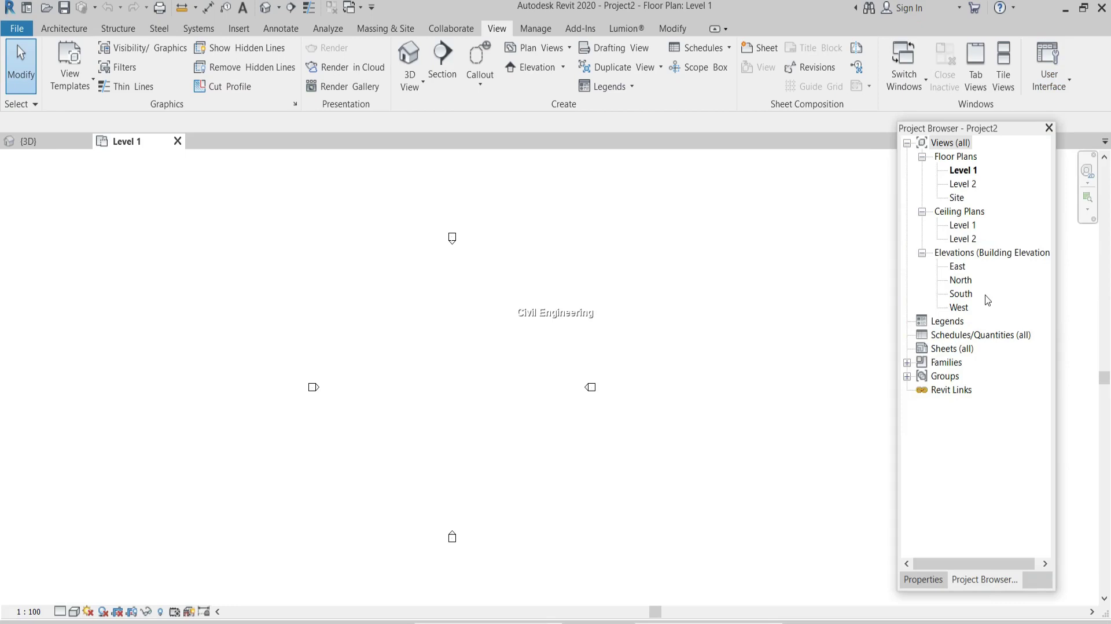
Collapse and re-expand all project views, open the Level 2 and Site floor plans, and return to the Level 1 plan.
double_click(942, 144)
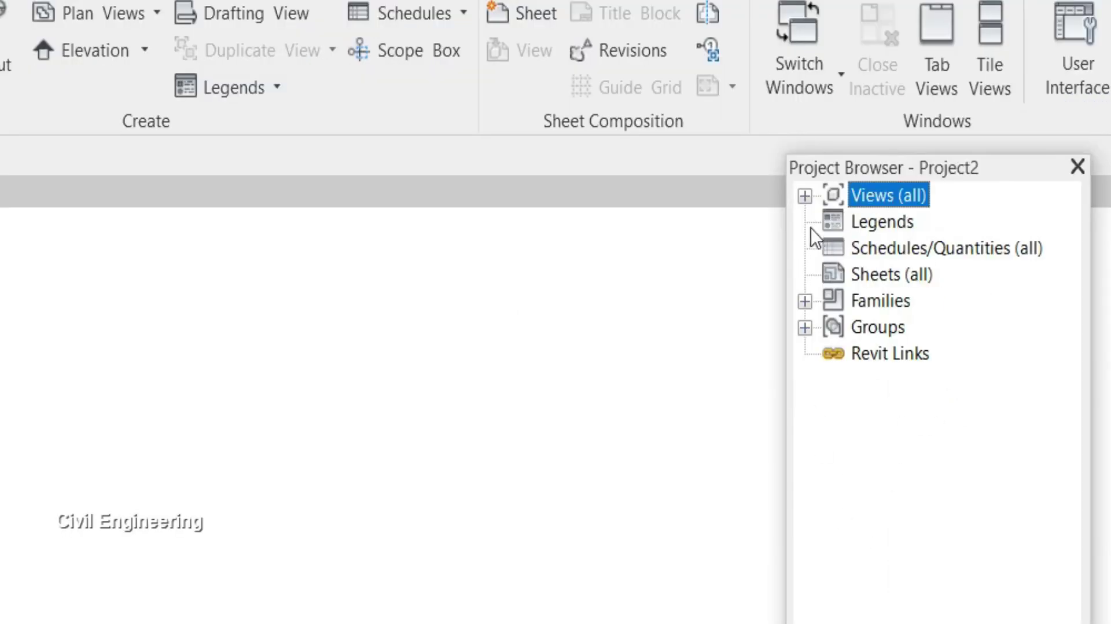
left_click(805, 196)
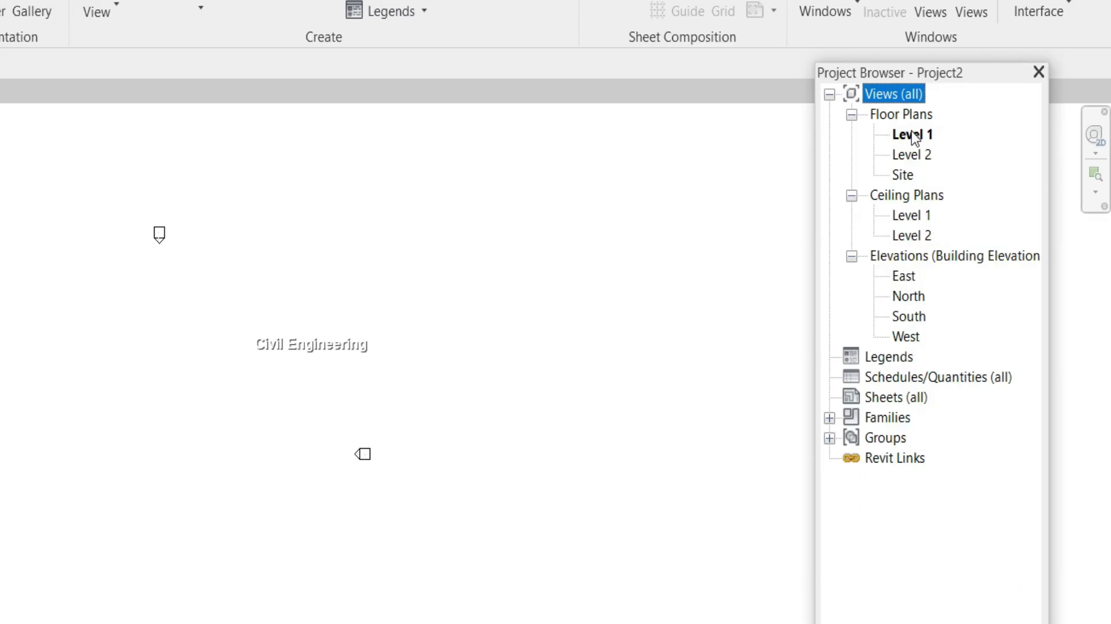
left_click(913, 135)
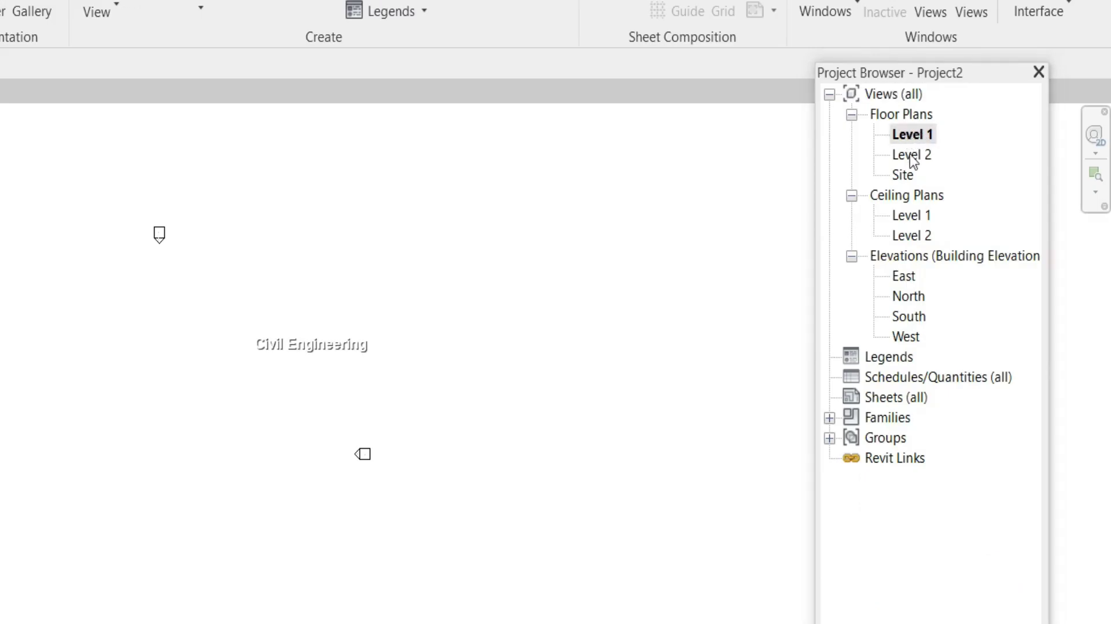
double_click(912, 155)
double_click(904, 175)
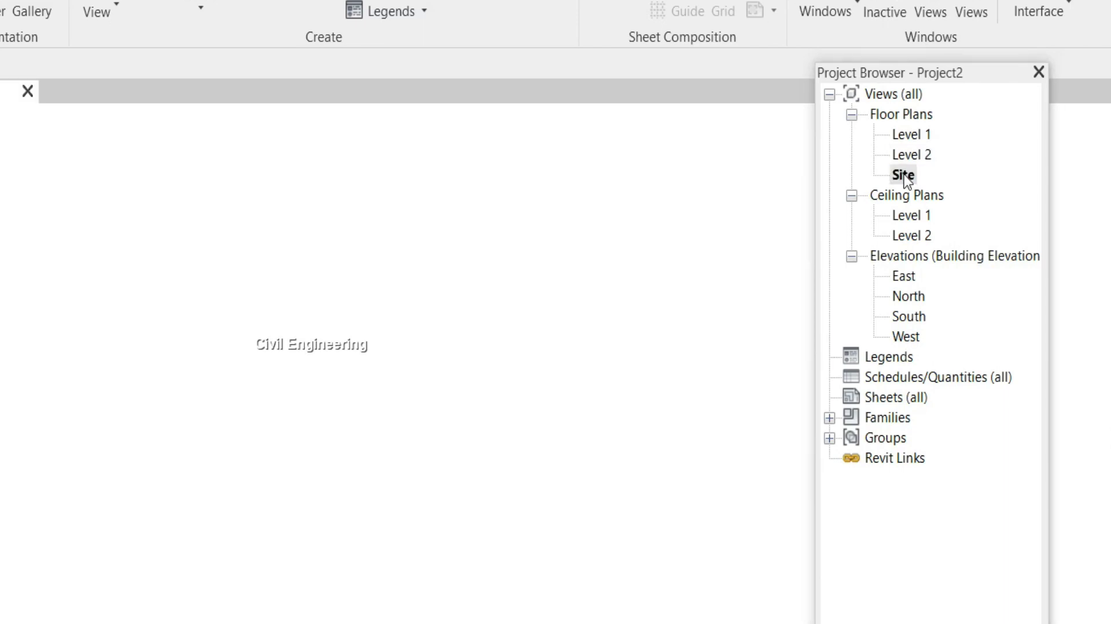
double_click(910, 139)
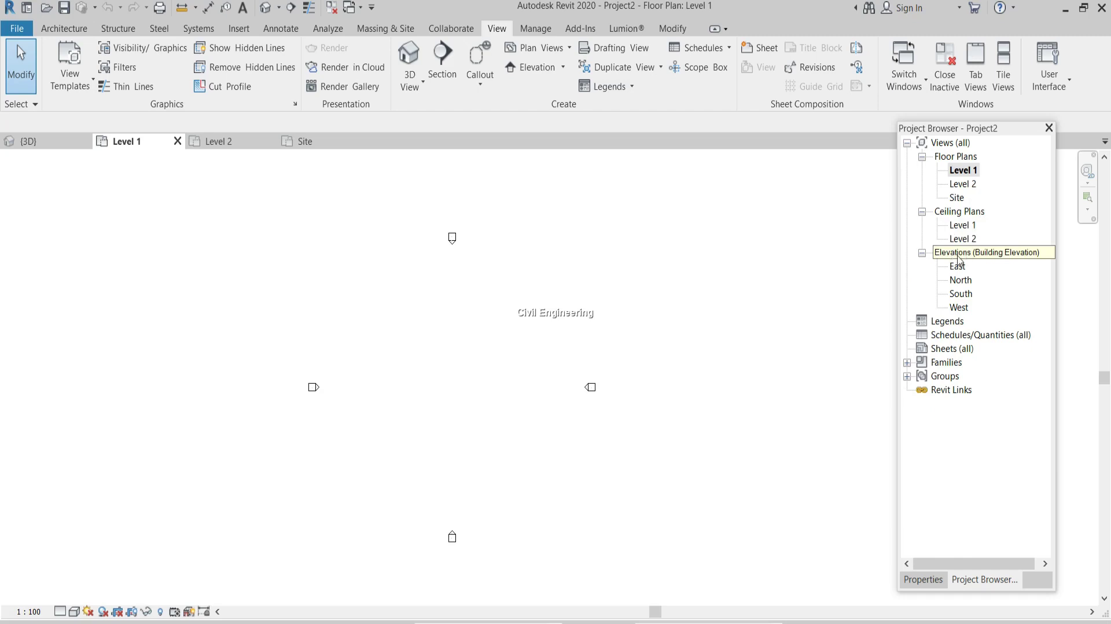
Compare the Level 1 floor plan with the Level 2 floor plan, ending in Level 1.
scroll(475, 434, "up", 1)
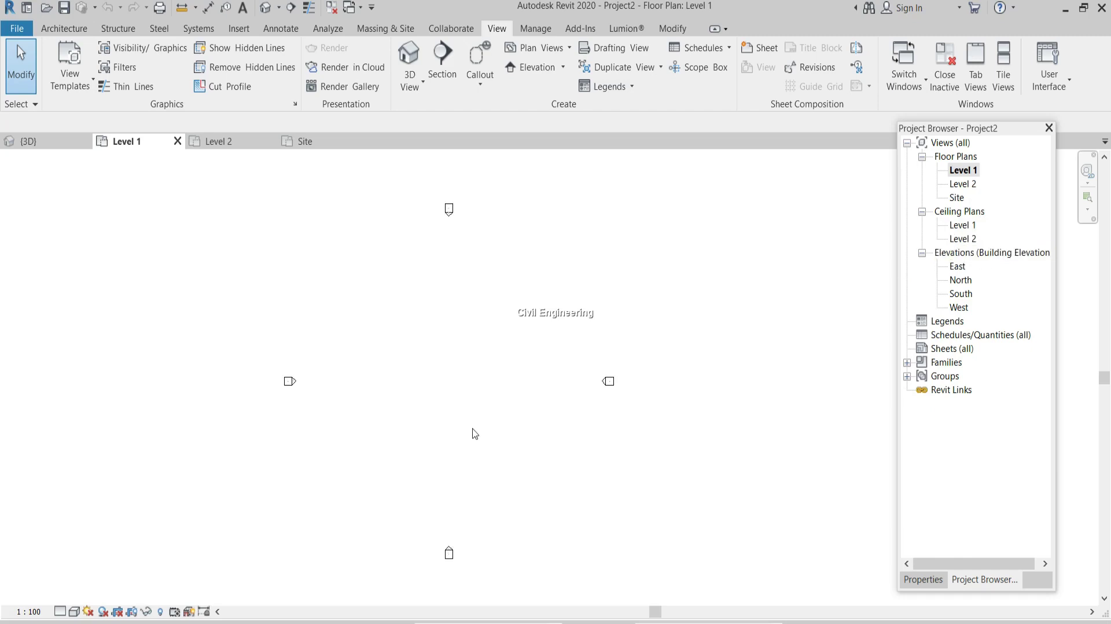
scroll(475, 434, "down", 1)
double_click(961, 184)
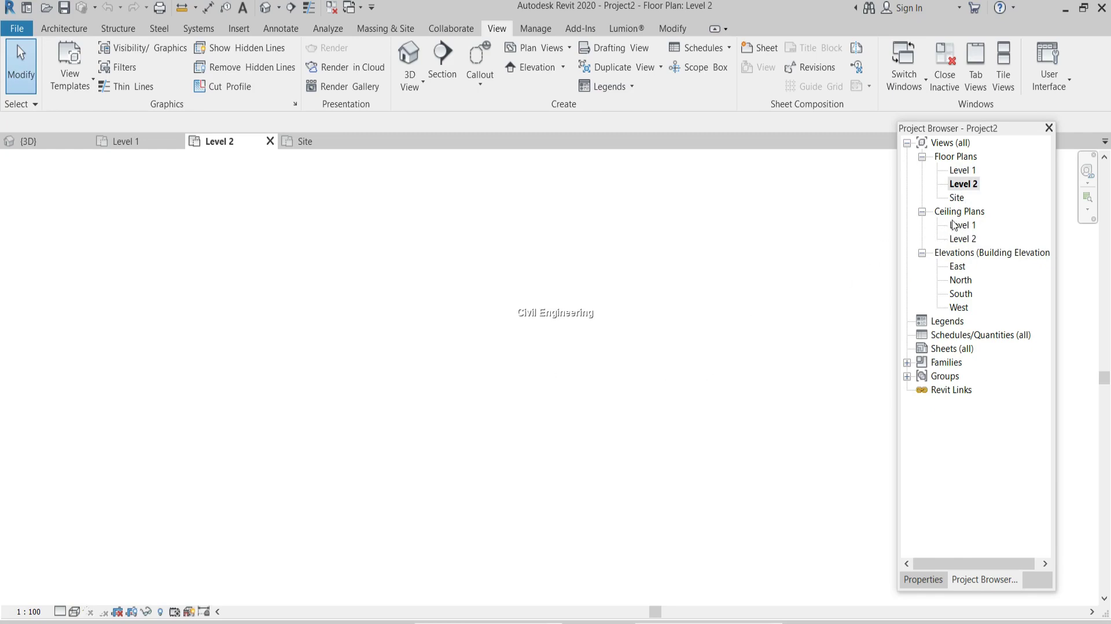
double_click(962, 170)
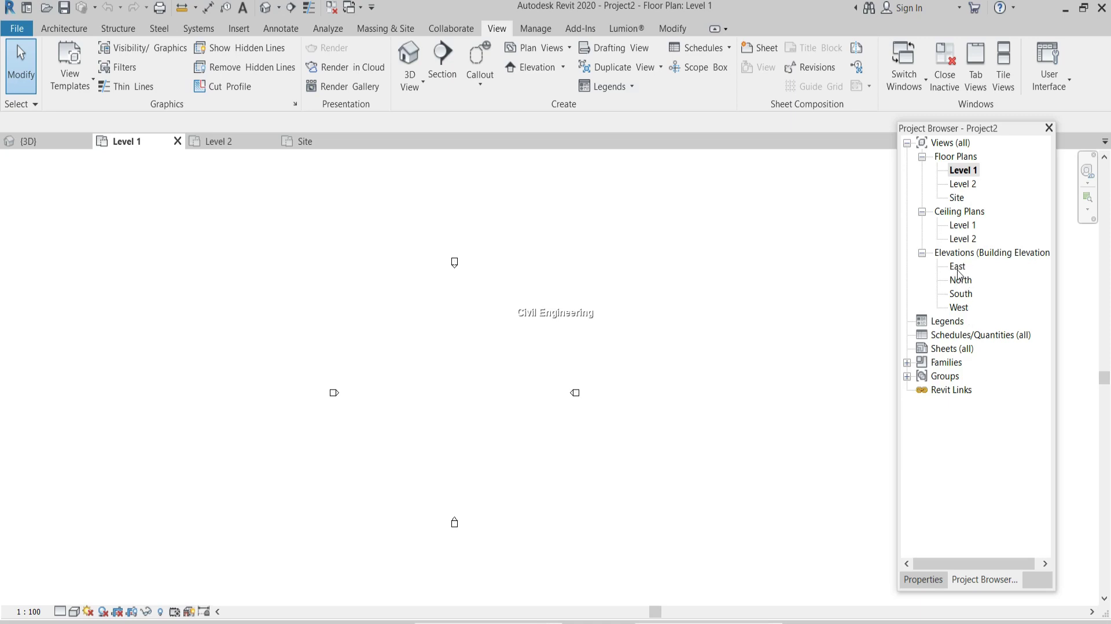
Inspect the west, south and east elevation markers on the Level 1 floor plan, and clear the selection.
scroll(567, 499, "up", 1)
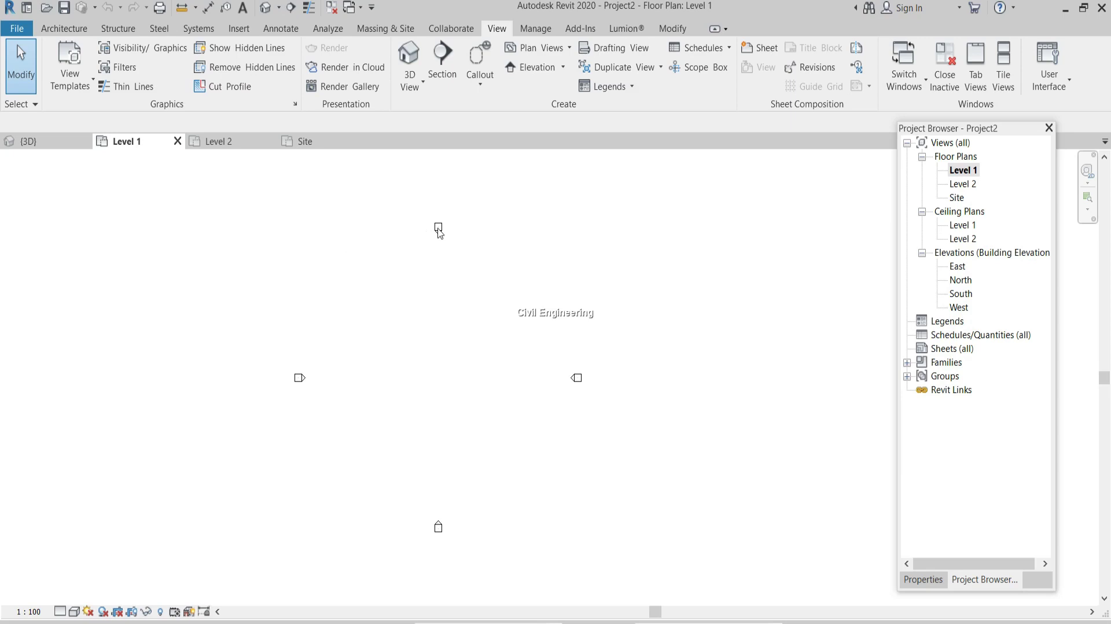
left_click(299, 377)
left_click(438, 527)
left_click(578, 379)
key("Escape")
left_click(299, 377)
key("Escape")
left_click(438, 527)
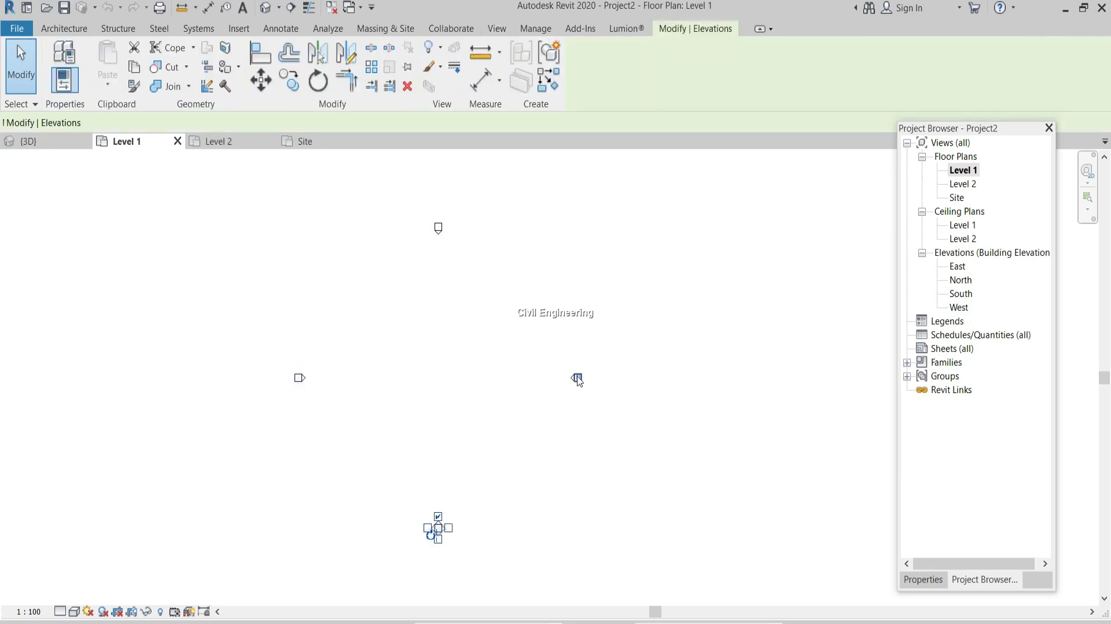
key("Escape")
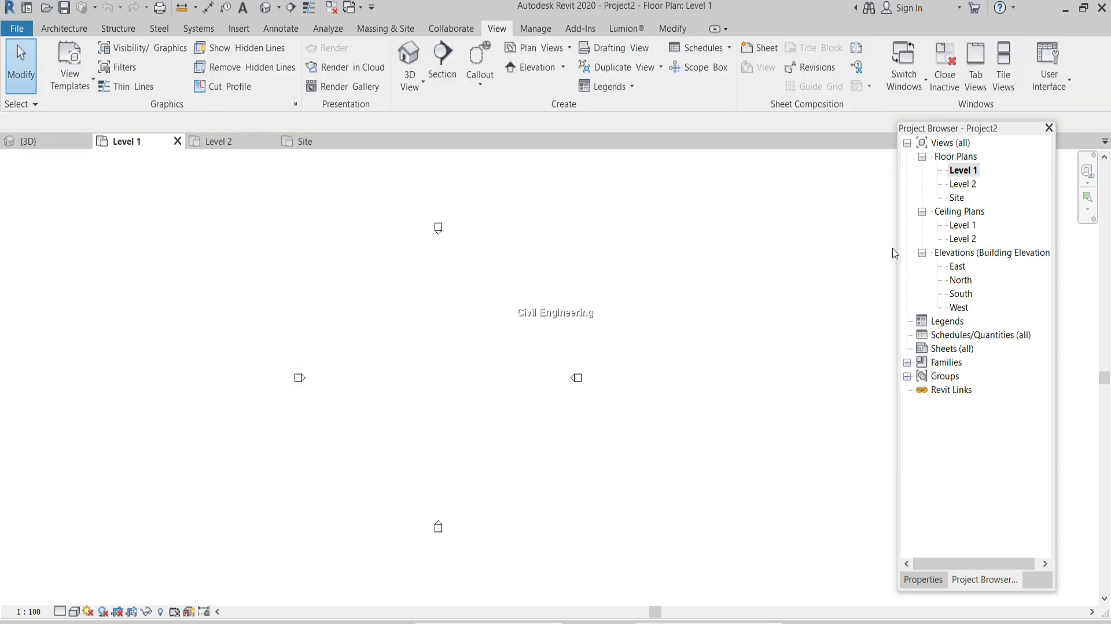
Open the East elevation, inspect the Level 2 datum, and clear the selection.
left_click(958, 269)
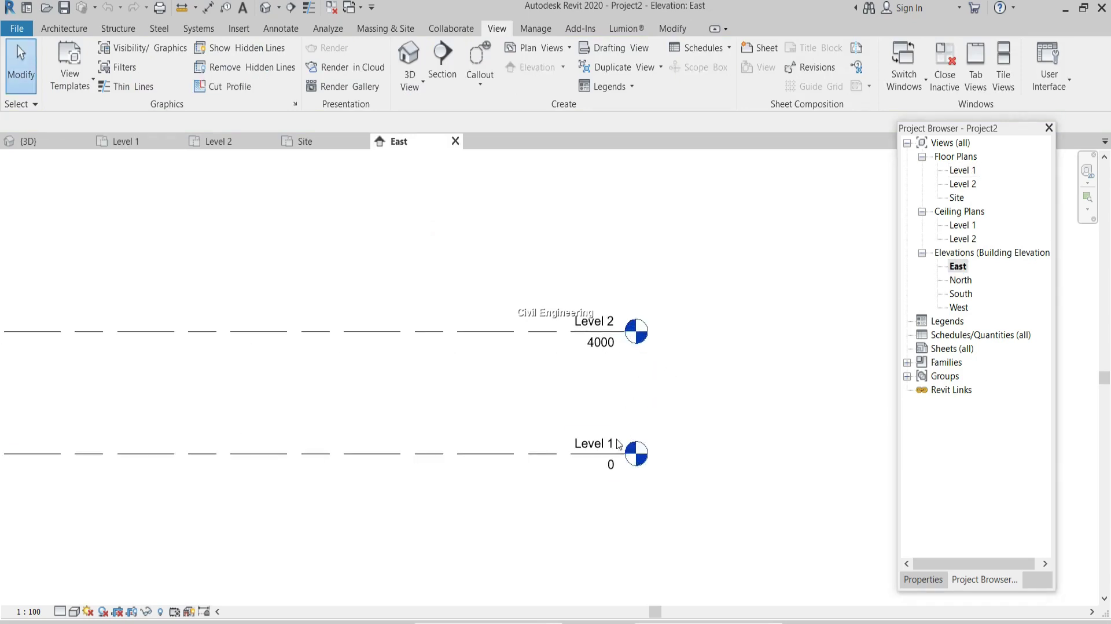
left_click(607, 348)
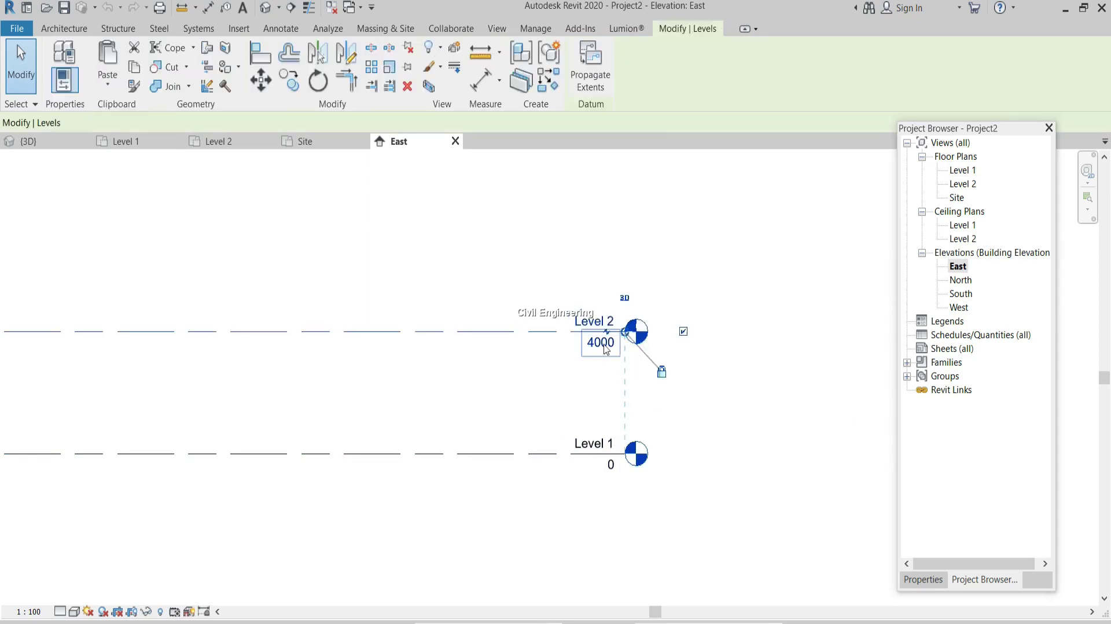
left_click(619, 273)
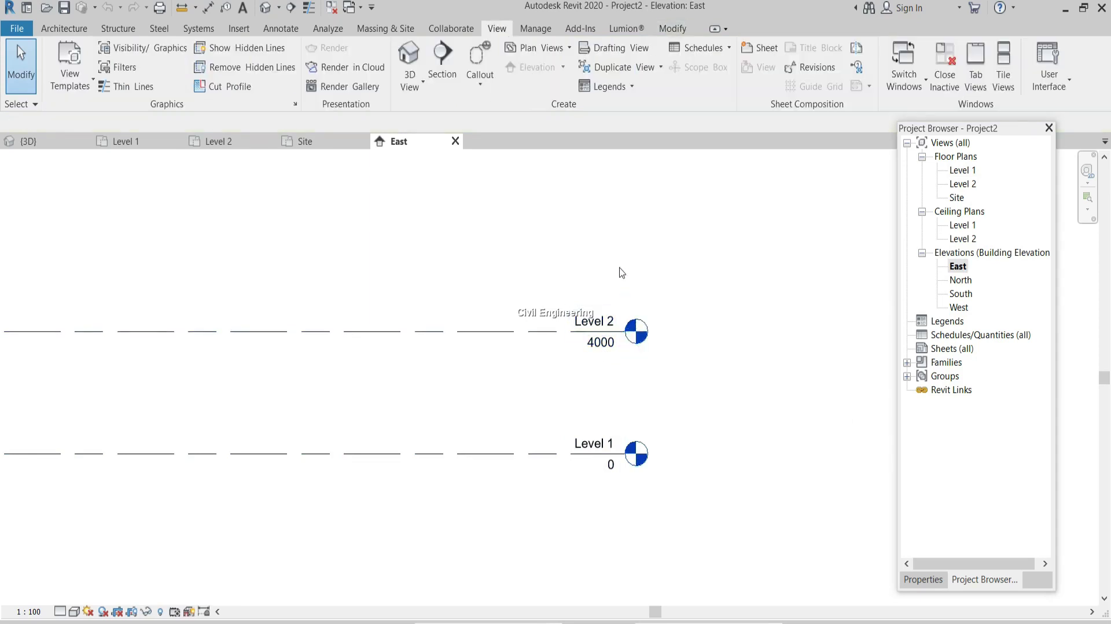
Set the unit symbol of the project's length units to mm.
left_click(529, 32)
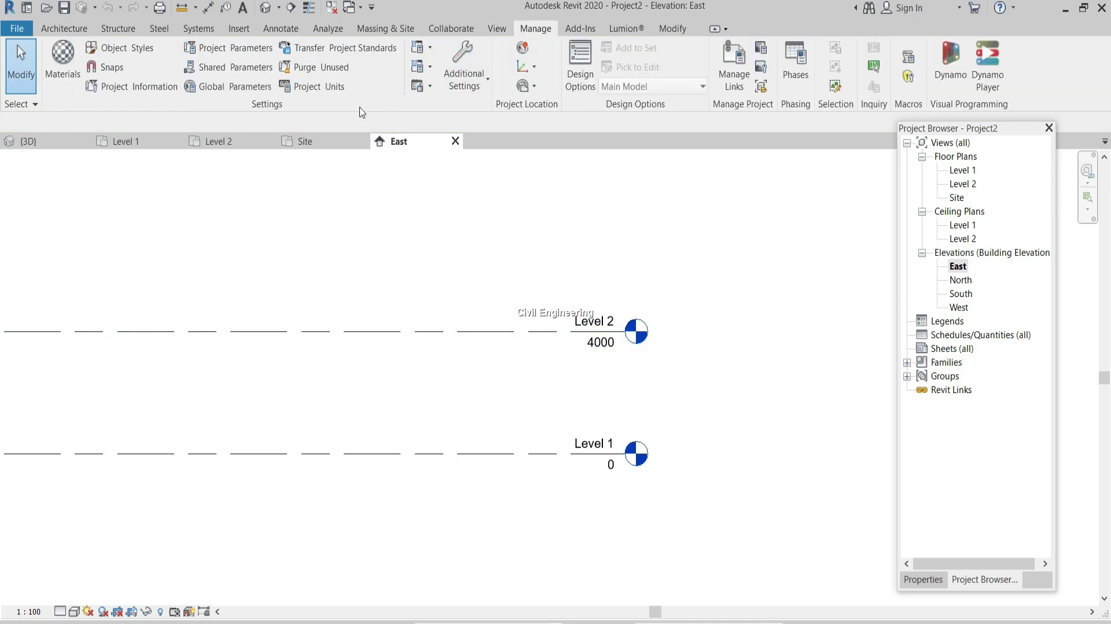
left_click(335, 86)
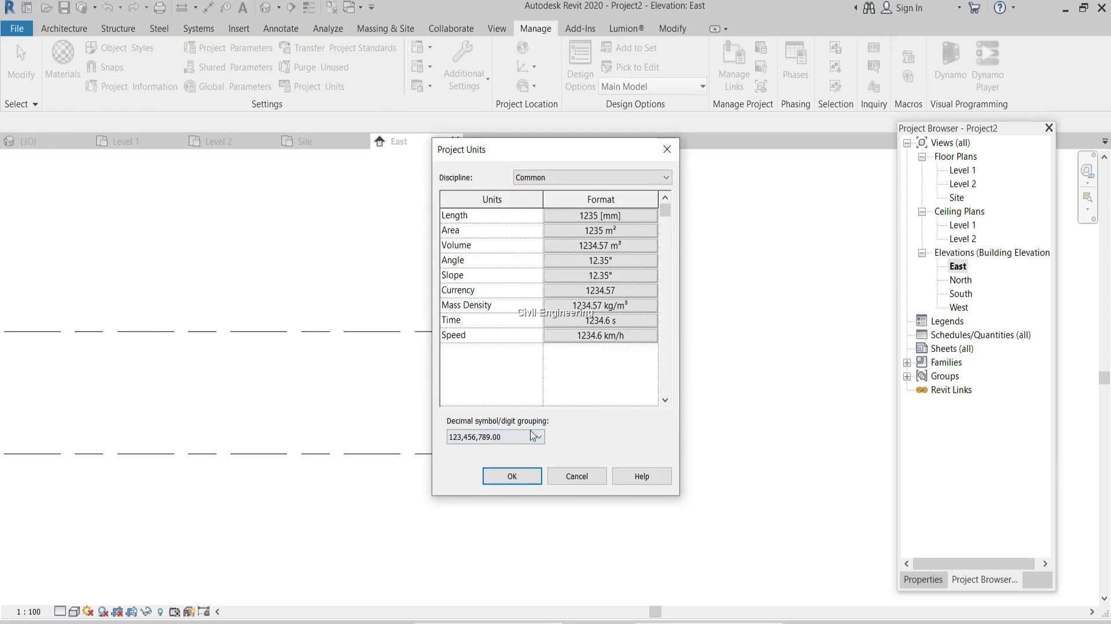
left_click(602, 215)
left_click(496, 315)
left_click(466, 339)
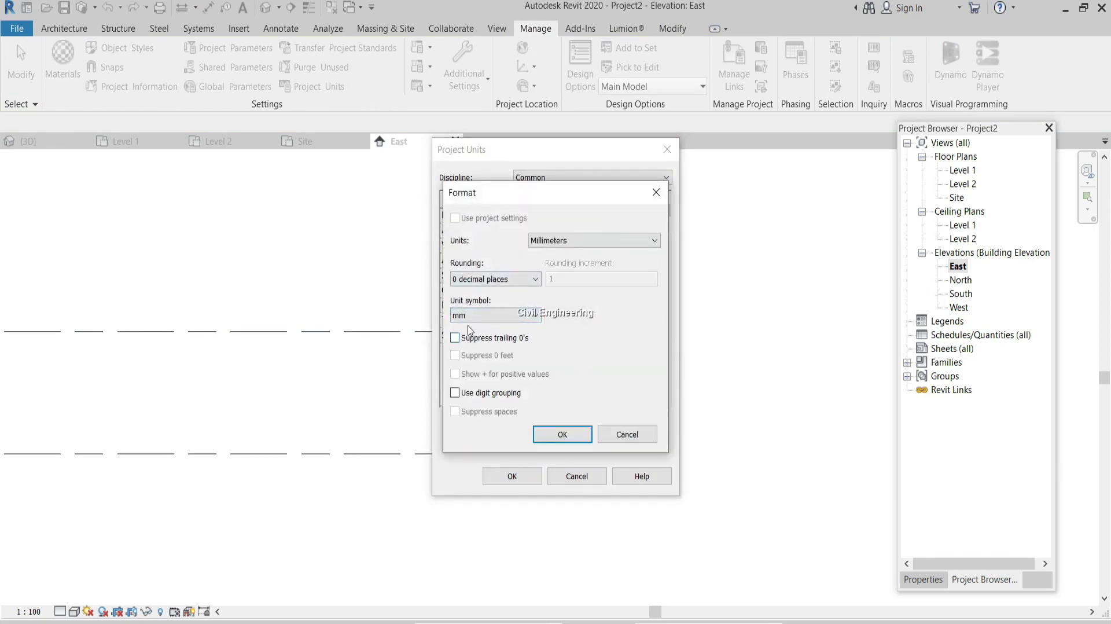
left_click(562, 434)
left_click(513, 476)
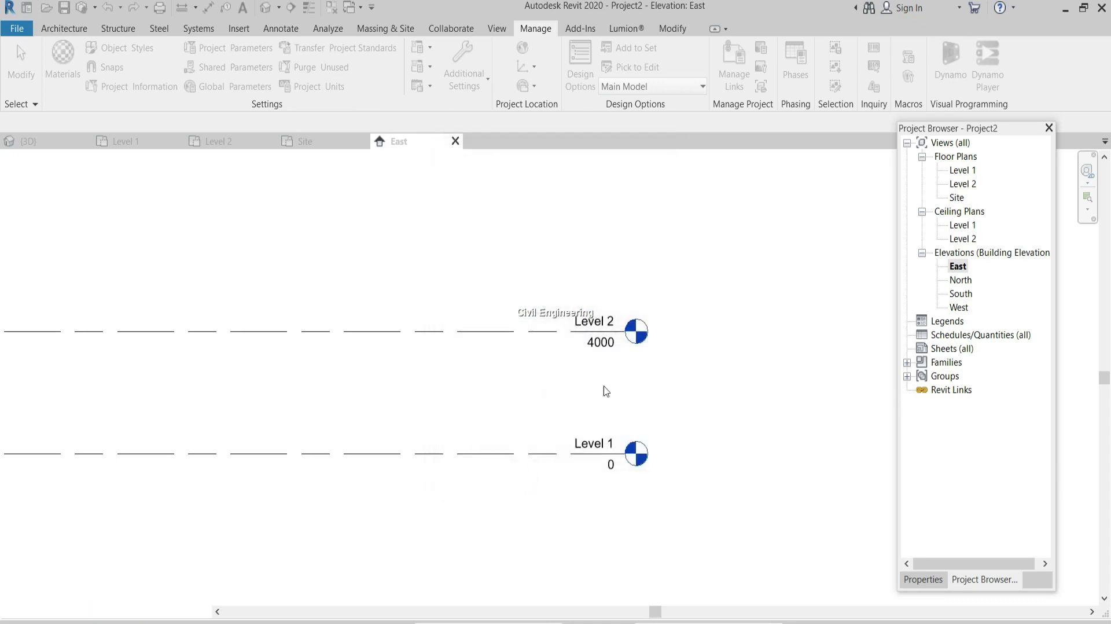
scroll(596, 354, "up", 3)
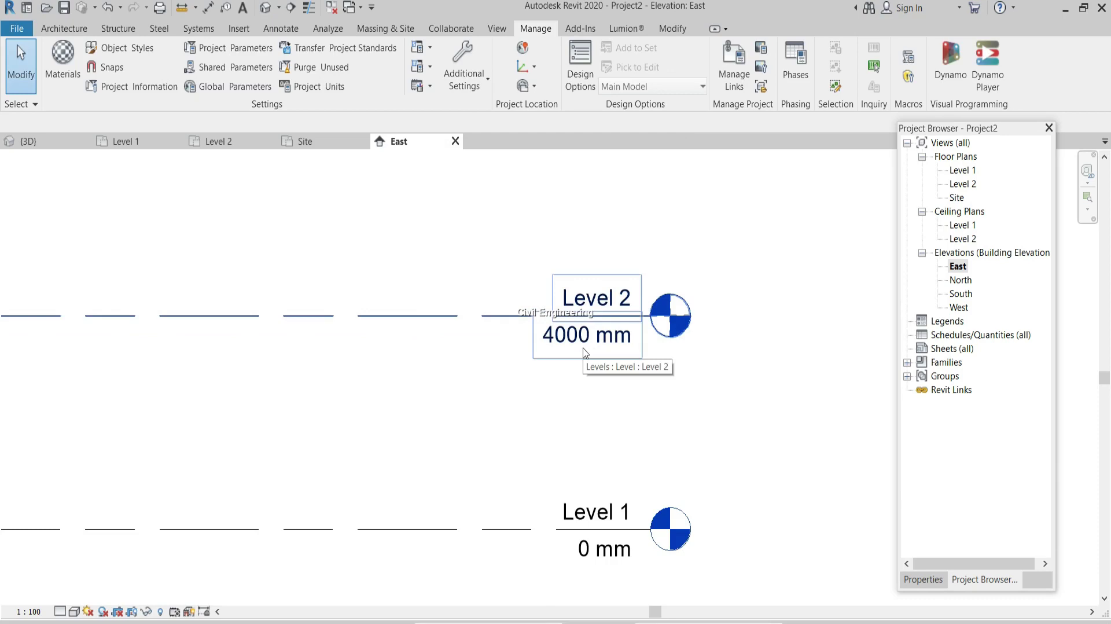
Examine the level heads in the North elevation, and return to the Level 1 floor plan.
double_click(962, 281)
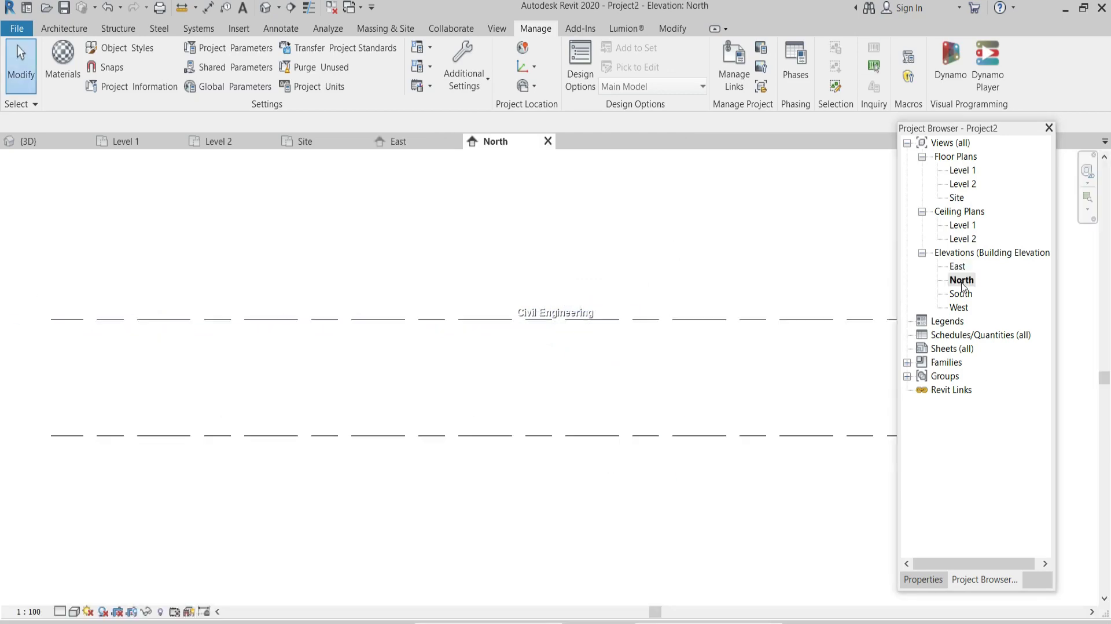
scroll(606, 365, "down", 4)
scroll(747, 376, "up", 5)
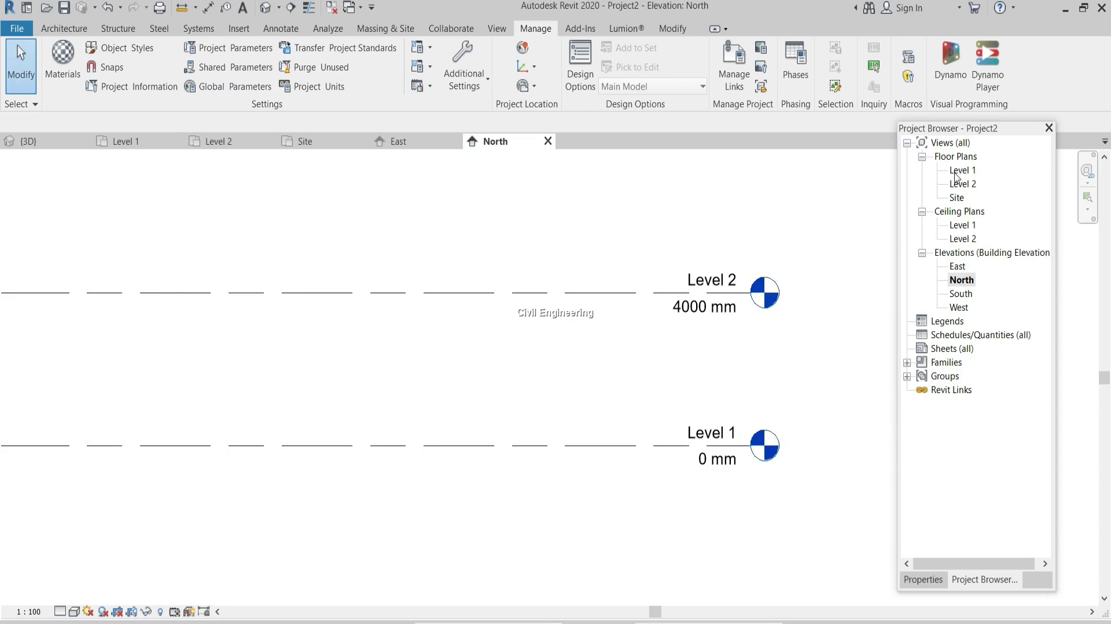
double_click(958, 172)
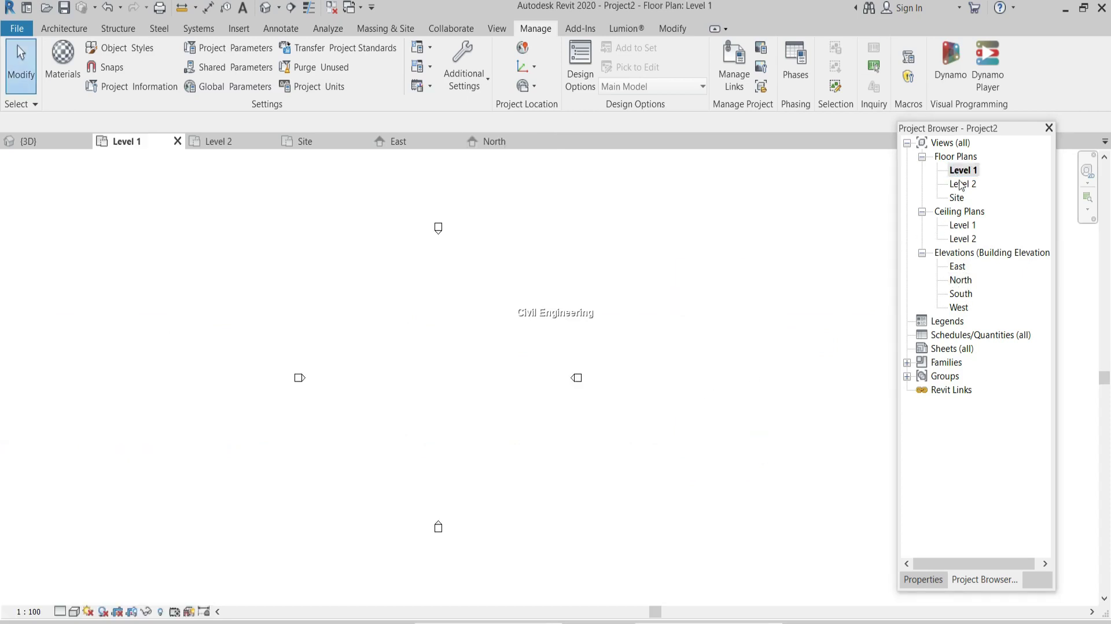
left_click(438, 228)
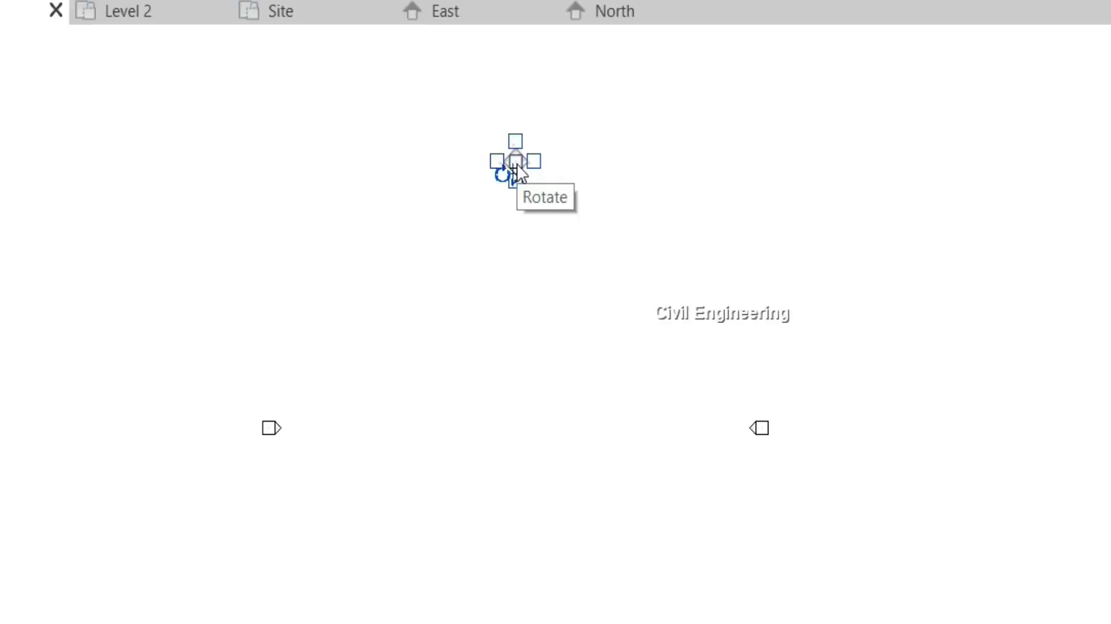
key("Delete")
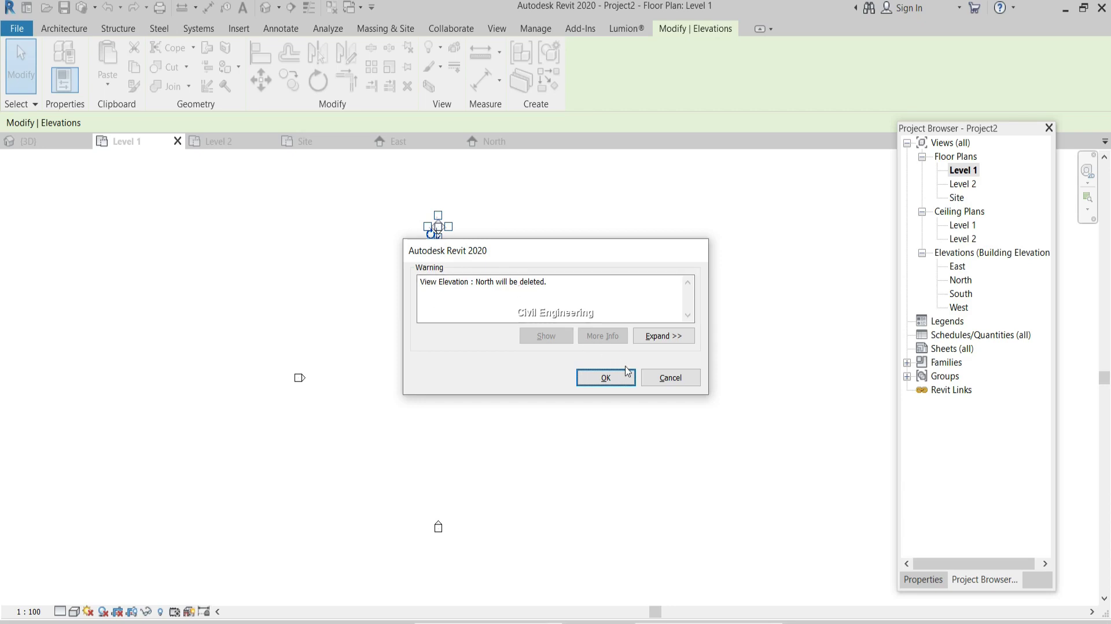
left_click(666, 378)
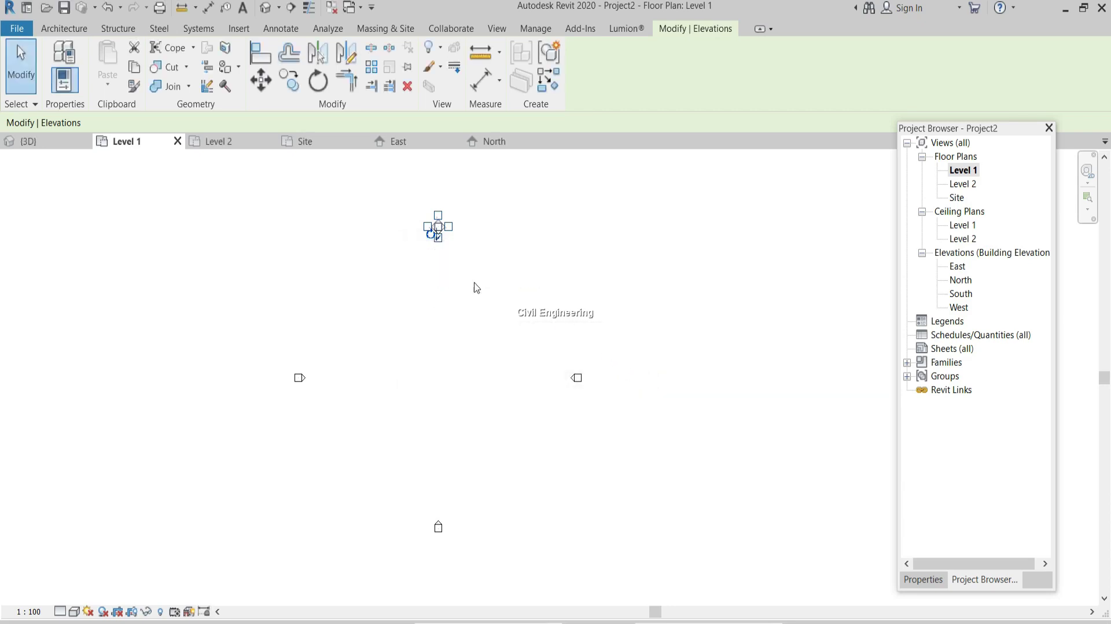
Inspect the north elevation marker and its view direction controls on the Level 1 floor plan, and clear the selection.
scroll(441, 241, "up", 2)
left_click(443, 226)
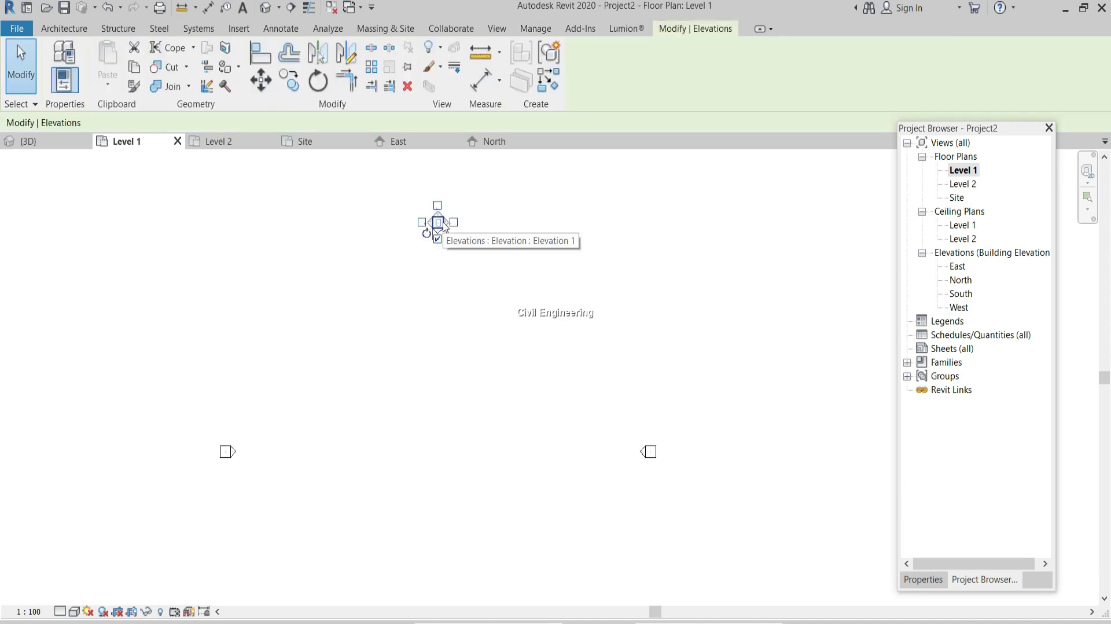
left_click(958, 266)
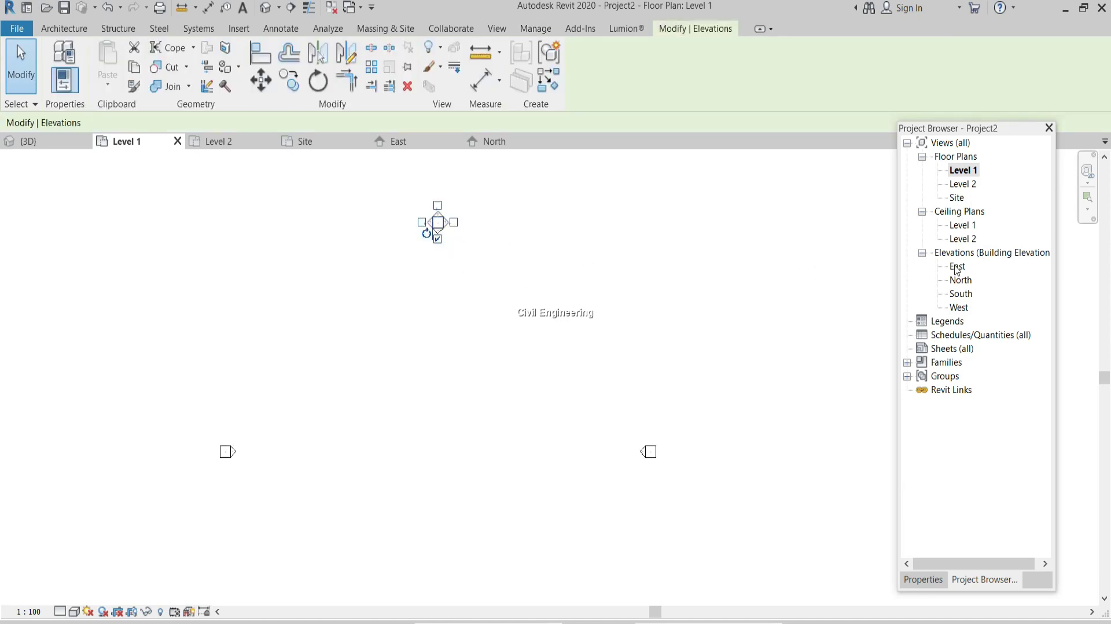
left_click(506, 227)
scroll(446, 226, "down", 2)
scroll(452, 239, "up", 1)
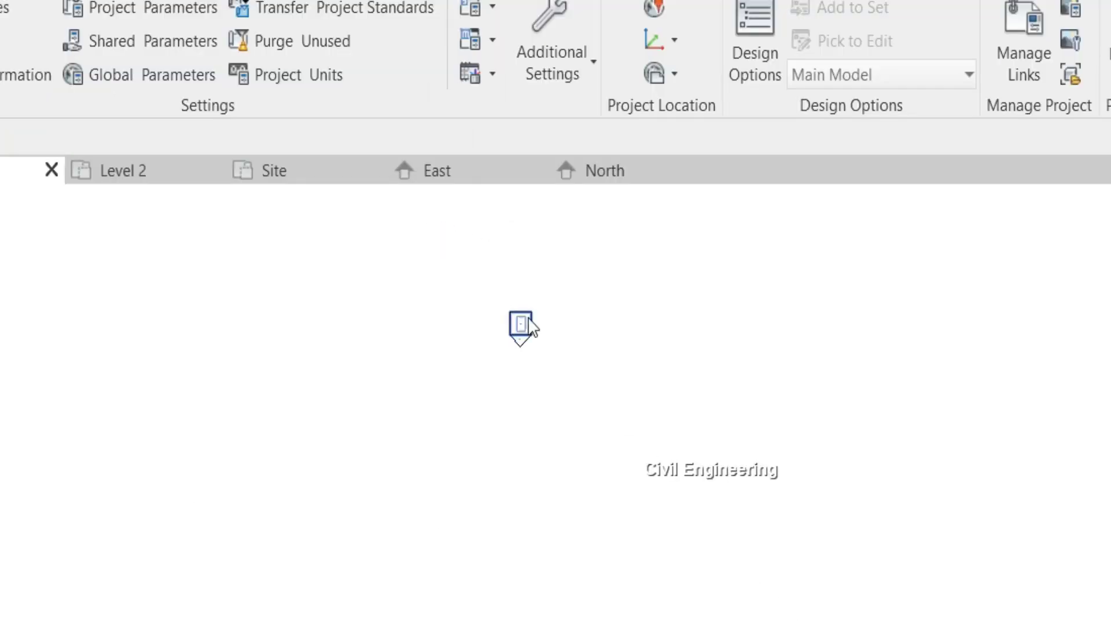
left_click(527, 323)
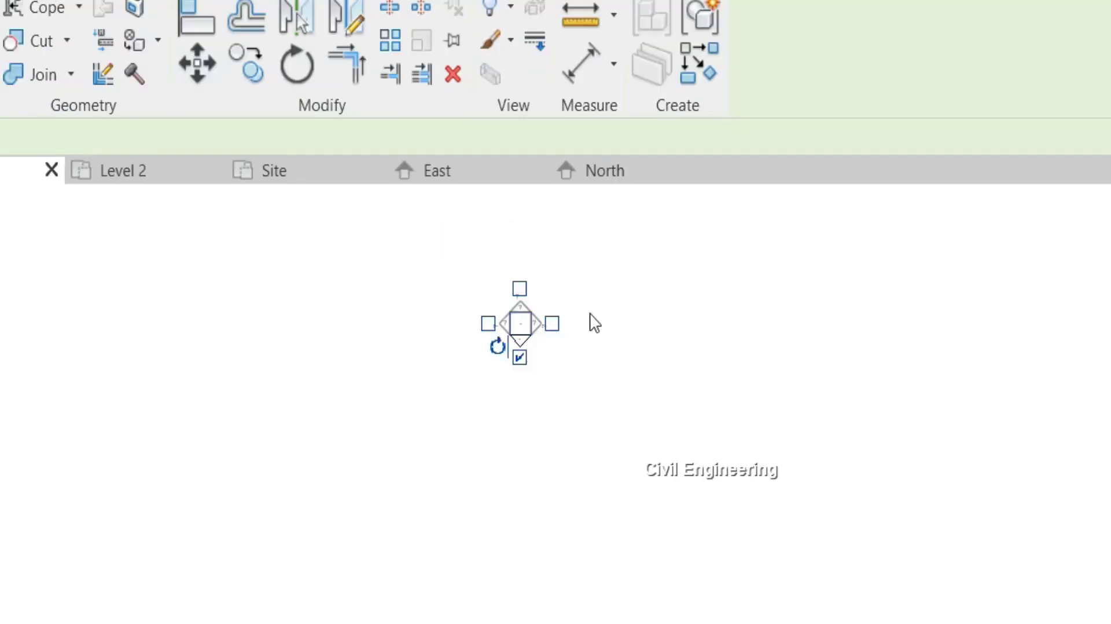
left_click(593, 286)
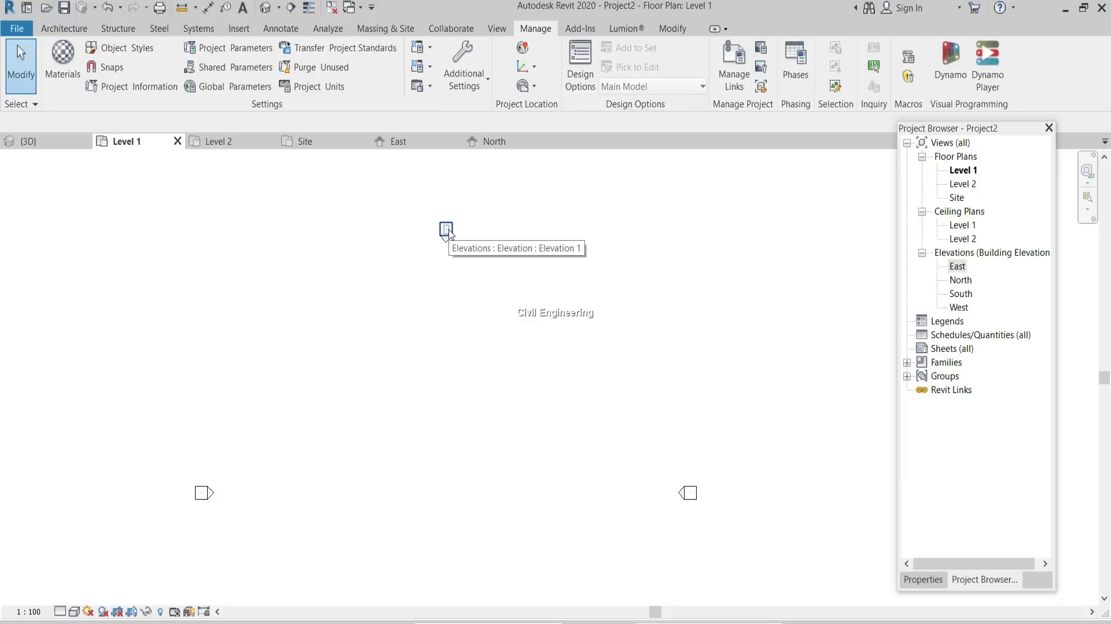
scroll(451, 259, "down", 2)
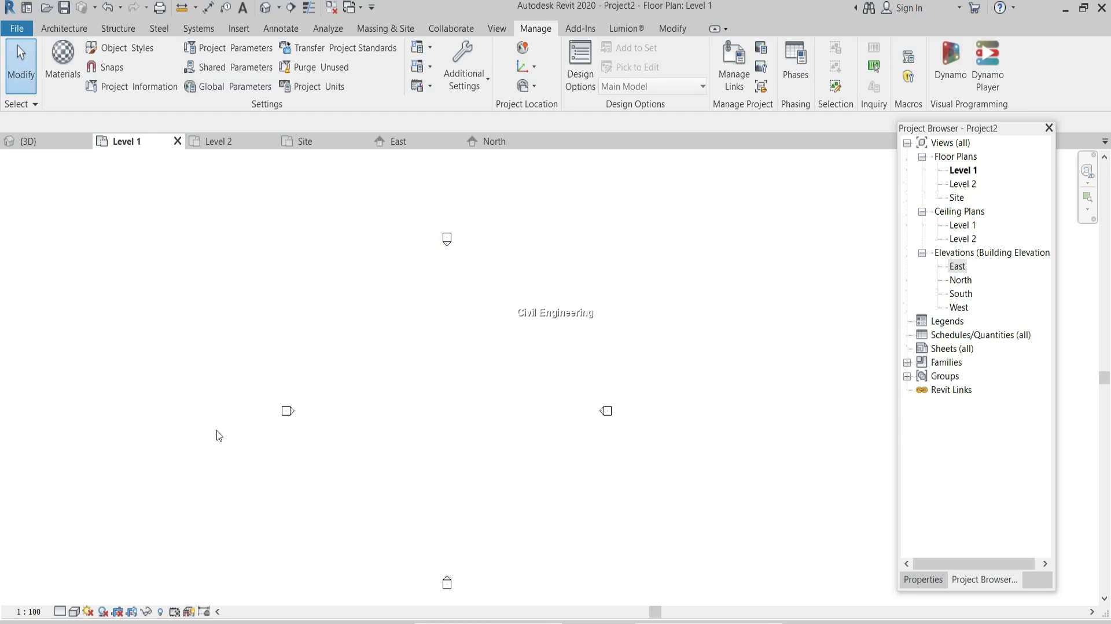
scroll(583, 337, "down", 1)
scroll(586, 355, "up", 1)
scroll(576, 403, "up", 1)
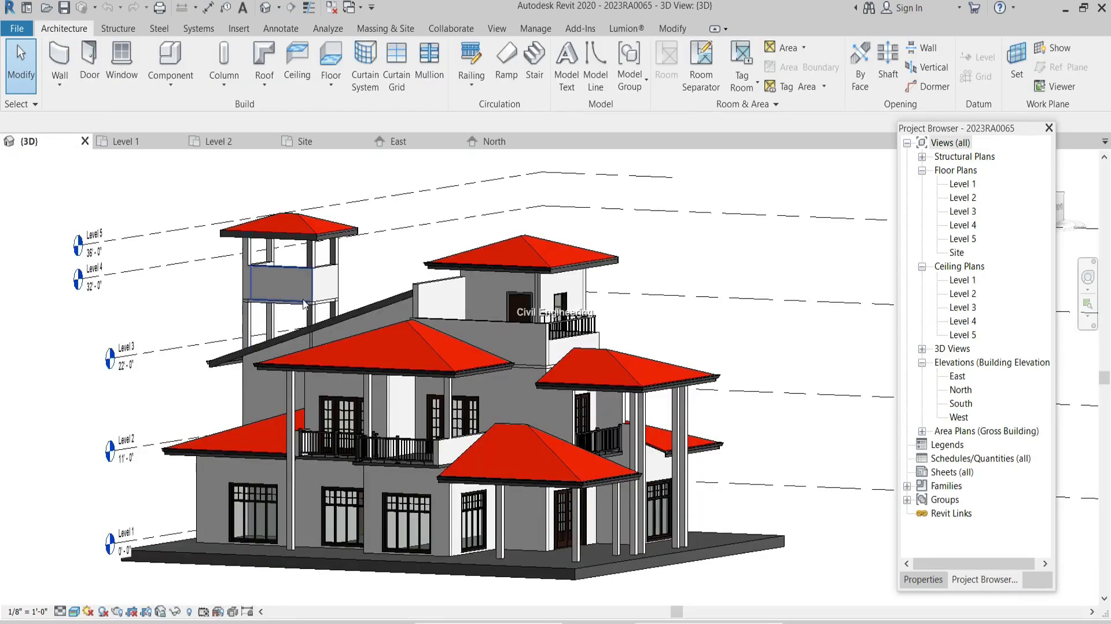
Examine the reference house in 3D, inspecting its ground slab, an upper floor and the upper hip roof, and clear the selection.
middle_click_drag(325, 289, 431, 425, "shift")
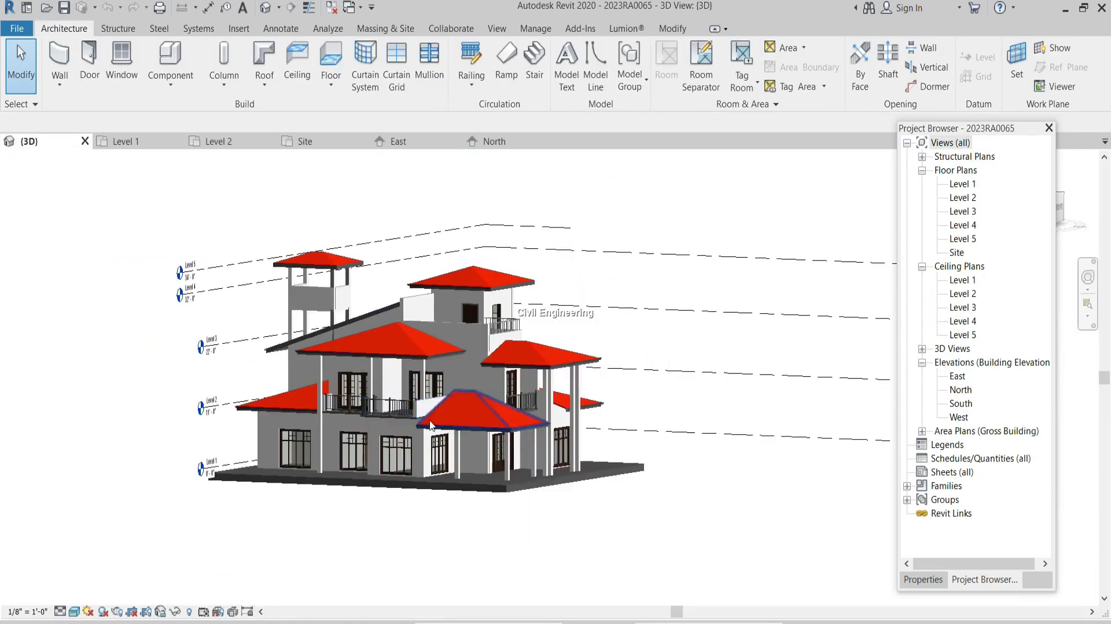
scroll(431, 426, "up", 4)
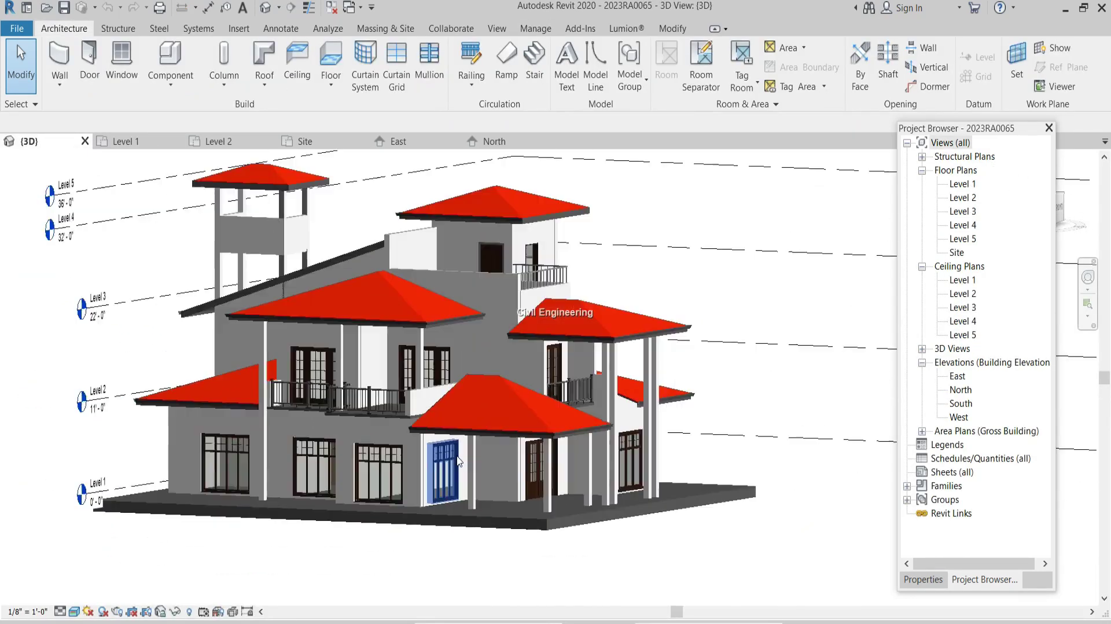
scroll(446, 434, "up", 4)
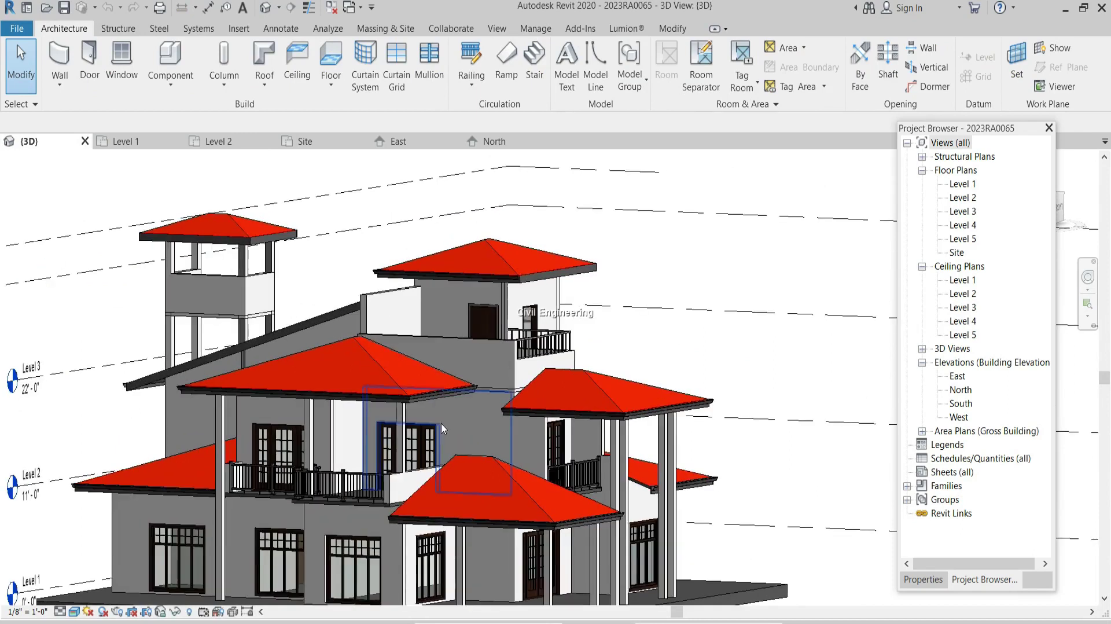
scroll(446, 451, "down", 5)
scroll(461, 539, "up", 4)
left_click(488, 592)
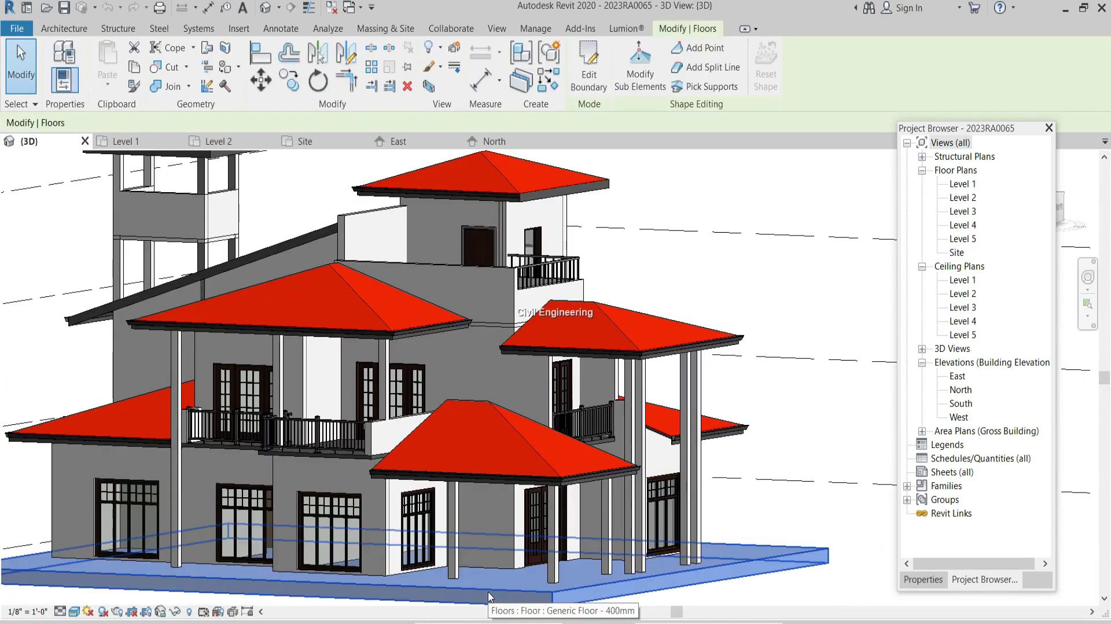
left_click(368, 460)
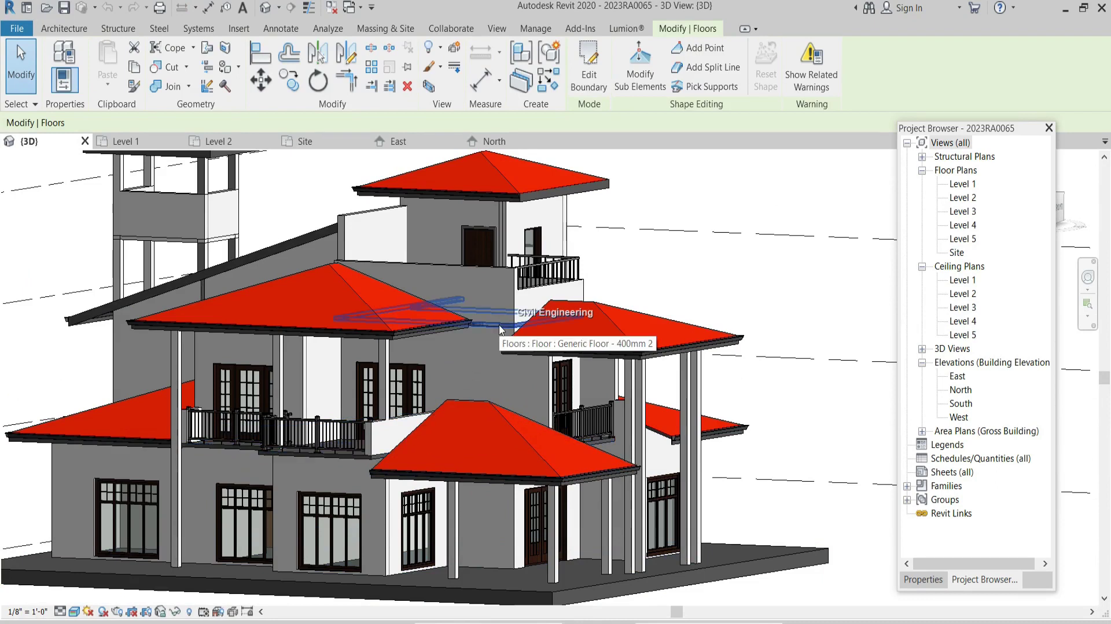
left_click(505, 183)
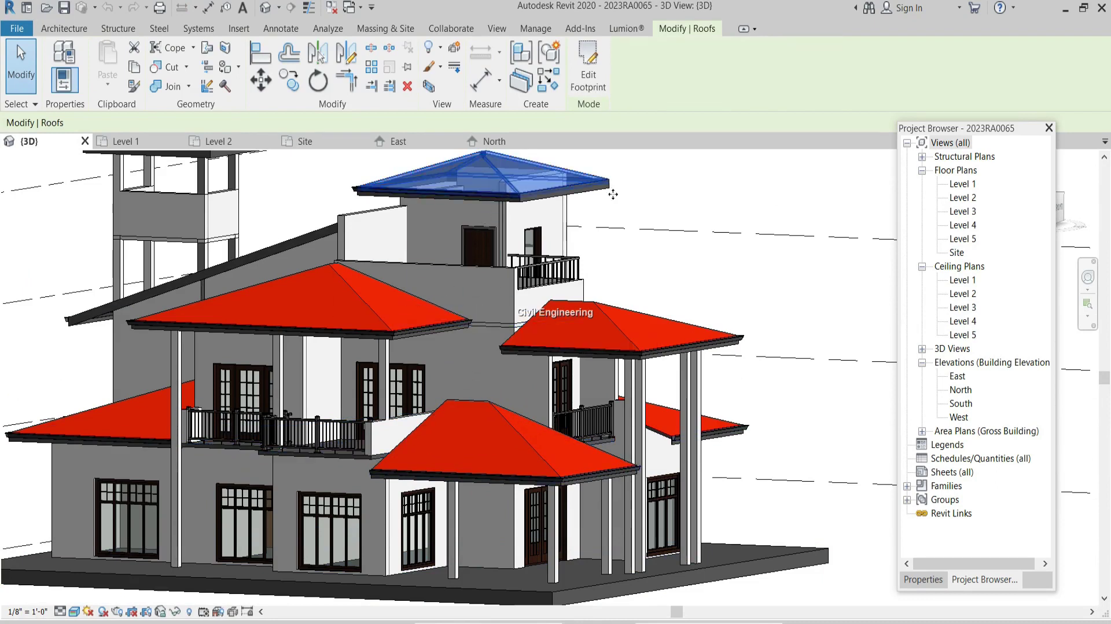
key("Escape")
Open the reference house's East elevation, inspect its Level 1 to Level 5 datums against the floors and roofs, and clear the selection.
left_click(956, 378)
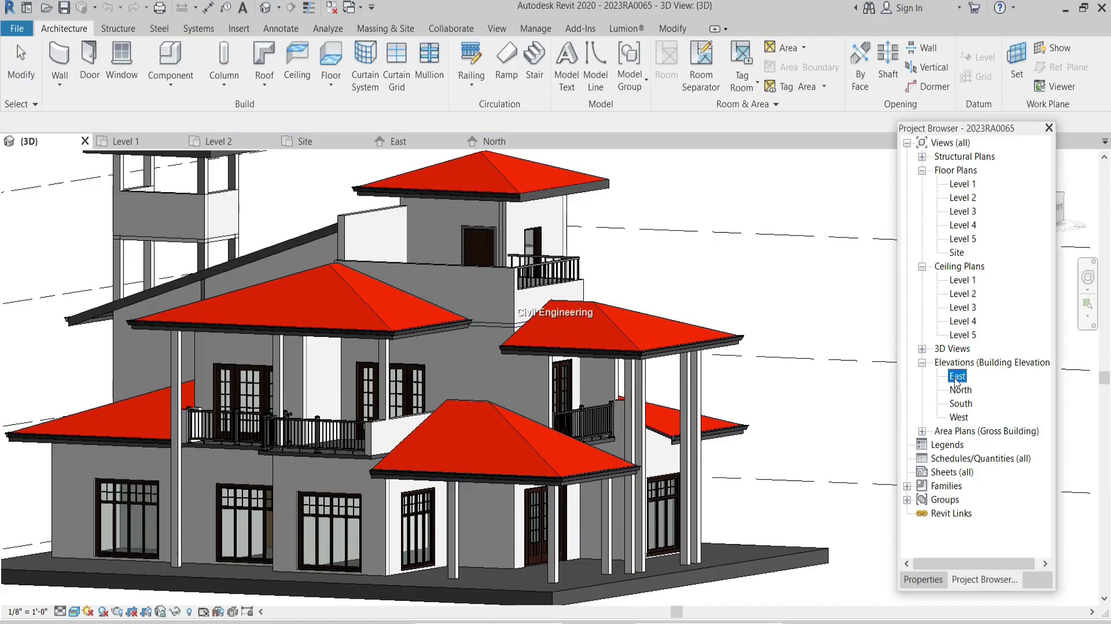
double_click(957, 377)
left_click(597, 562)
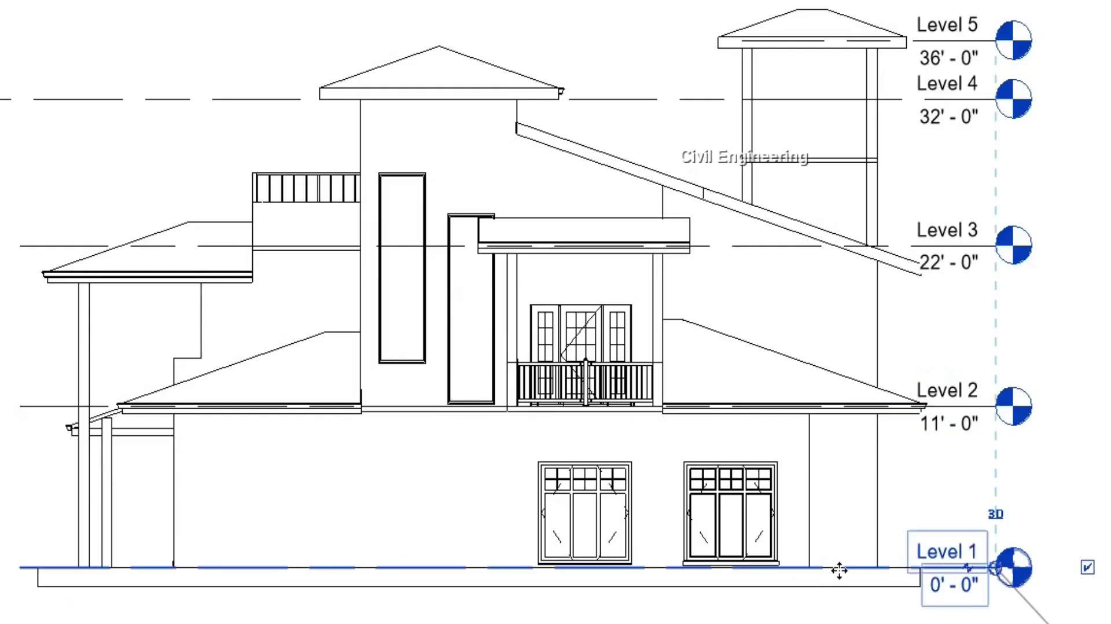
left_click(478, 415)
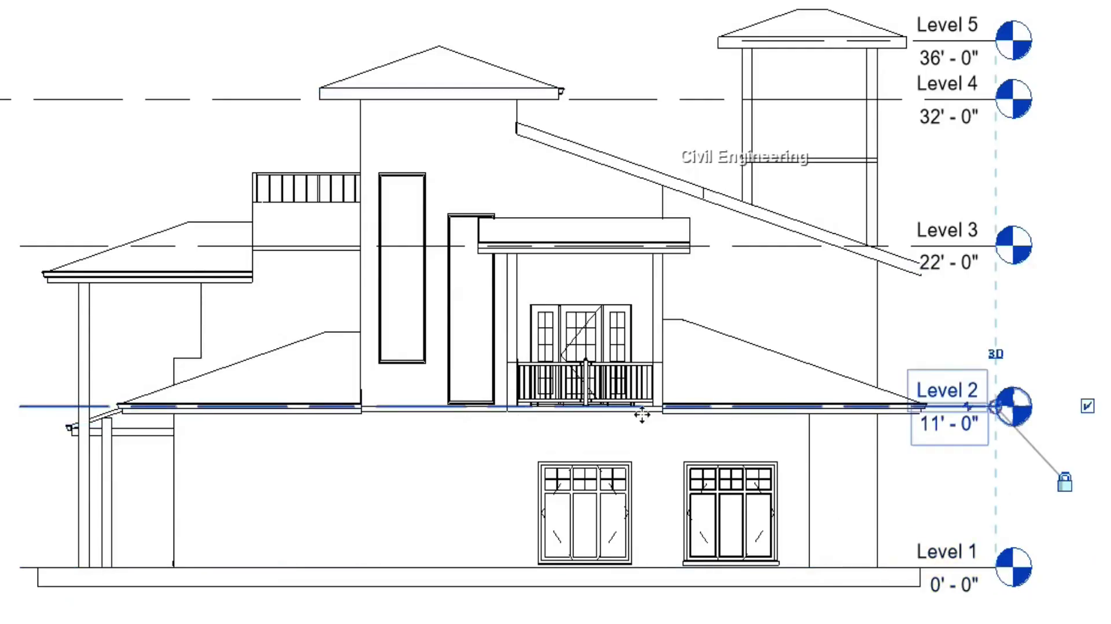
left_click(1079, 342)
left_click(686, 247)
left_click(930, 168)
left_click(973, 99)
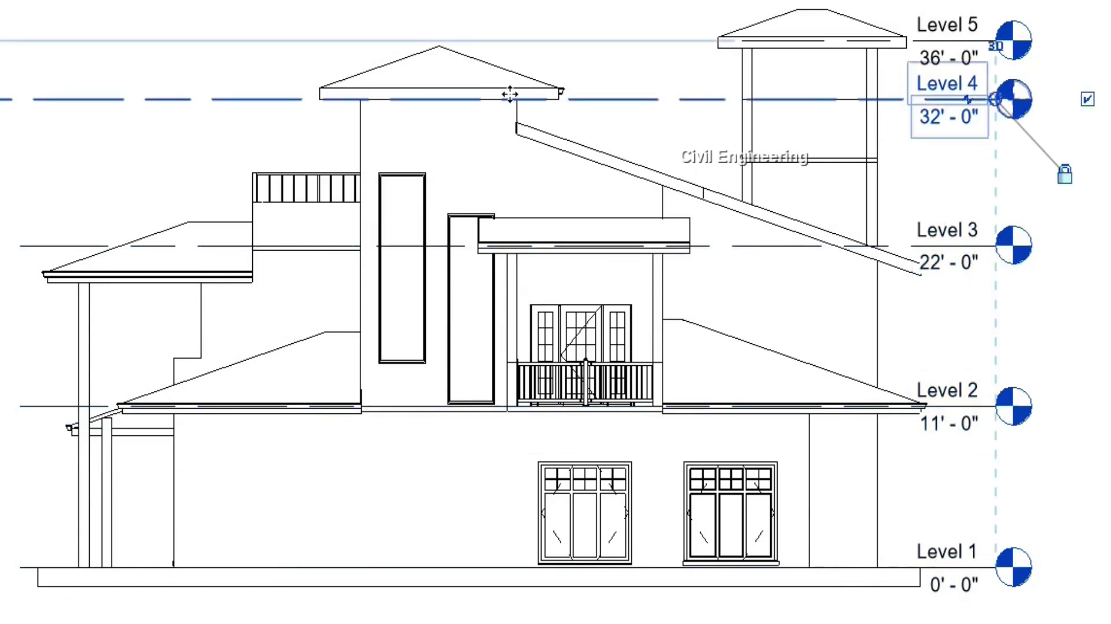
scroll(932, 49, "up", 2)
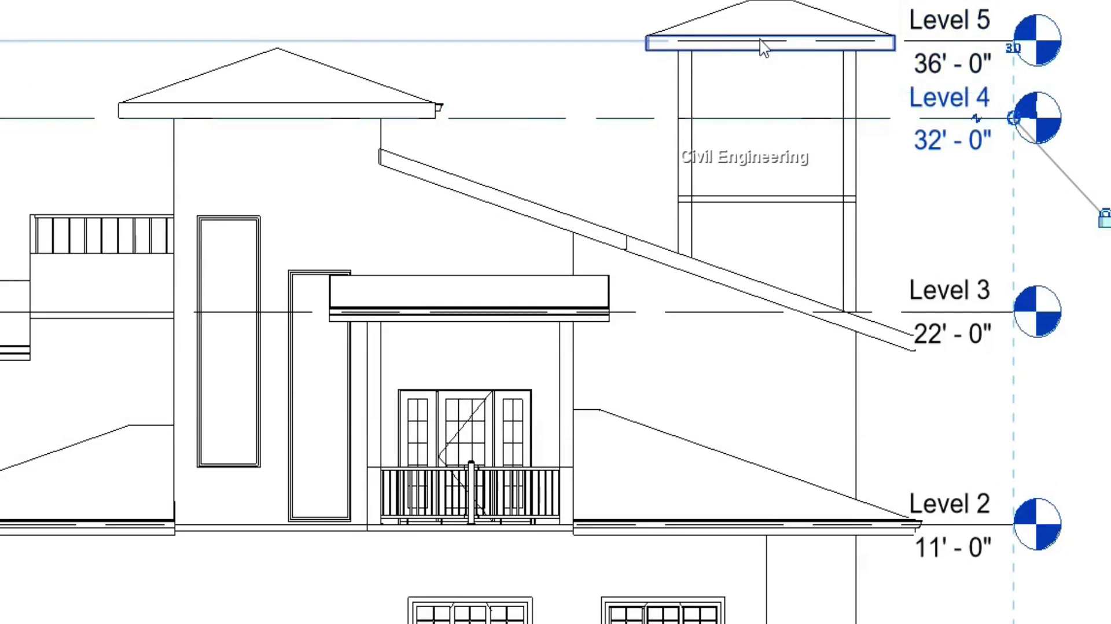
scroll(599, 198, "down", 5)
left_click(324, 10)
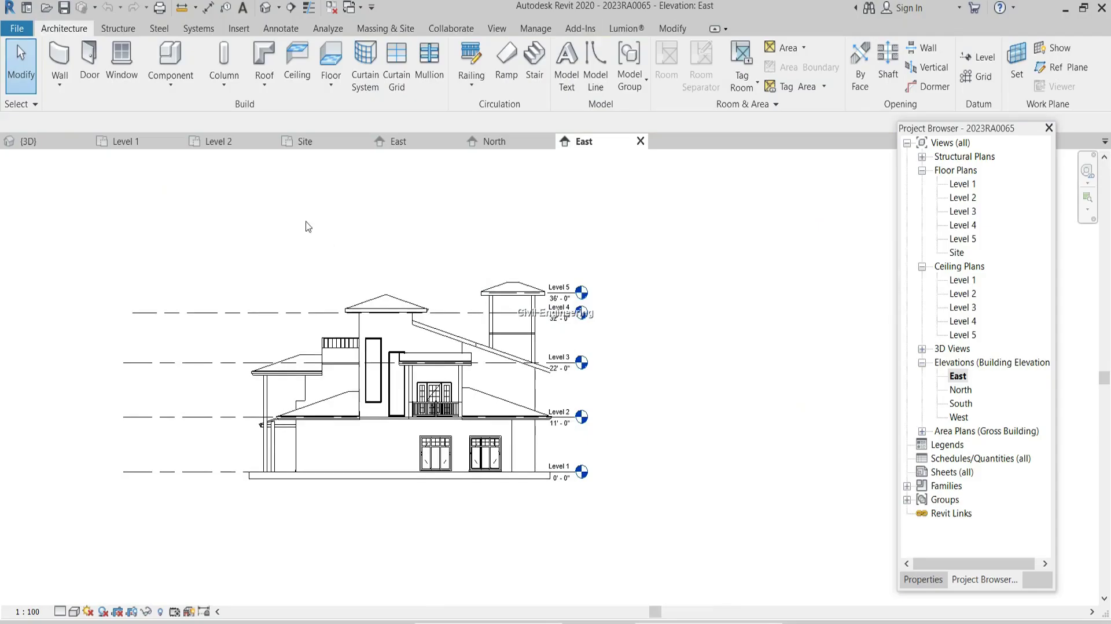
Return to the new Project2 and open its East elevation.
left_click(125, 141)
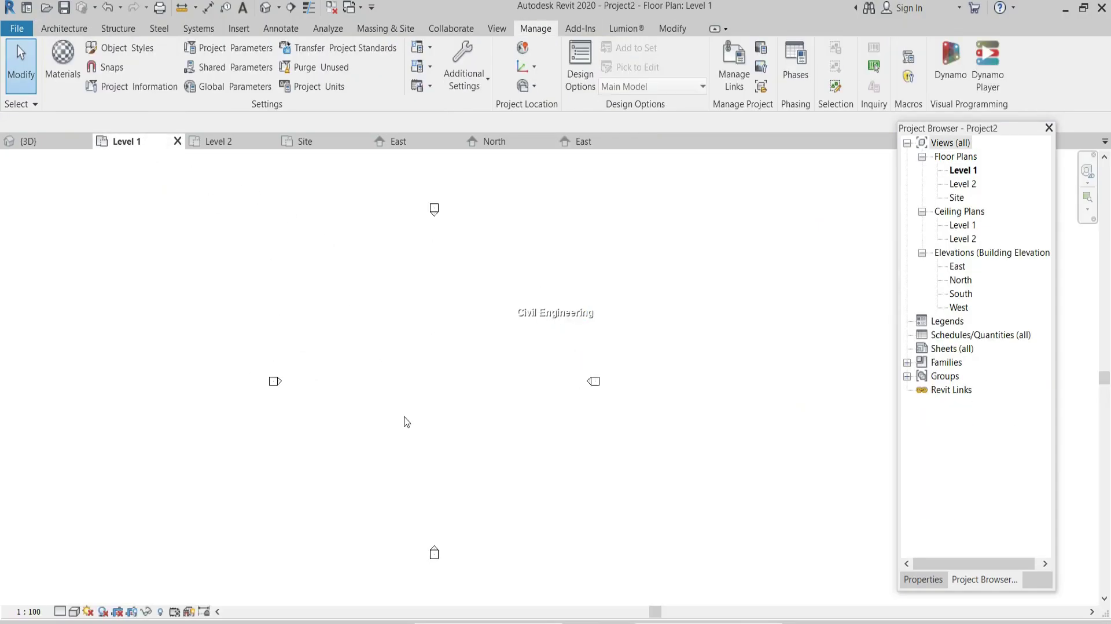
double_click(958, 267)
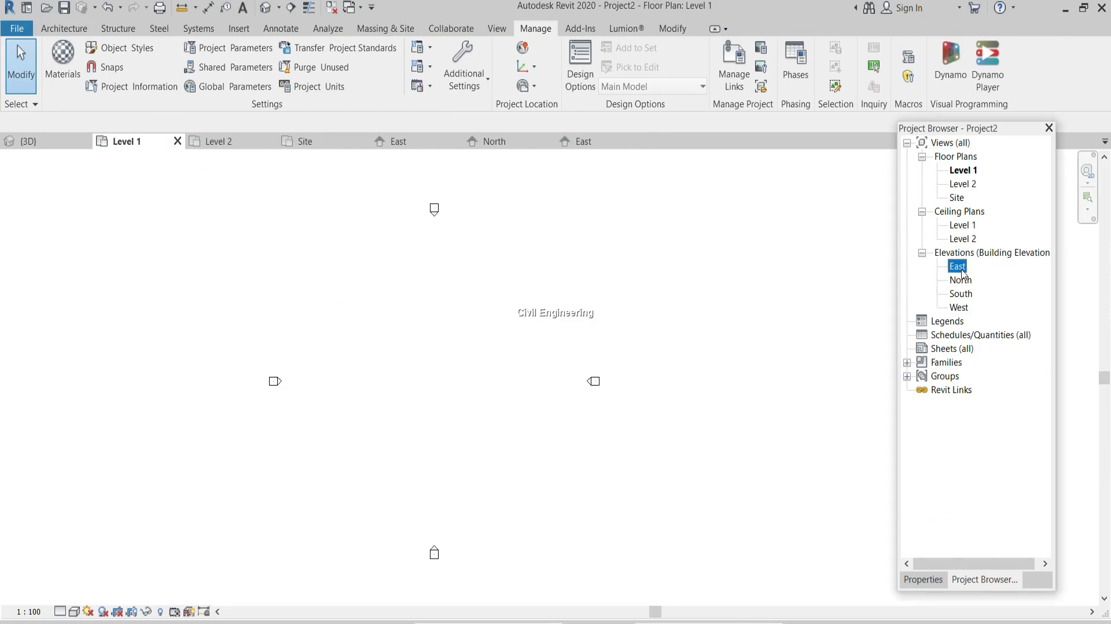
scroll(787, 352, "down", 2)
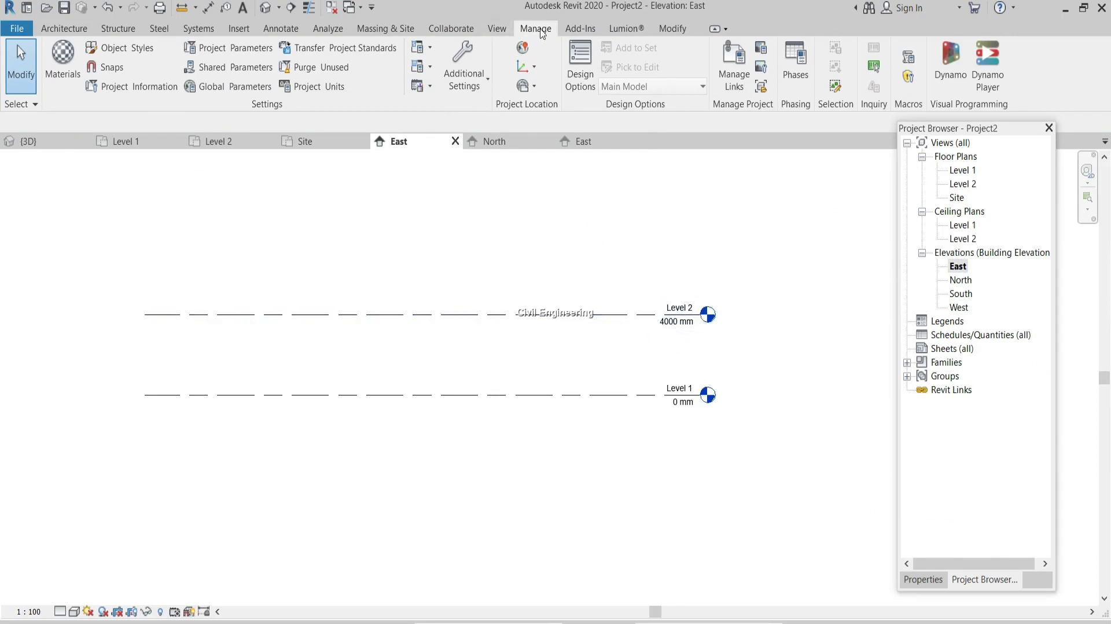
Add a level 3700 mm above Level 2 in the East elevation, aligned with both ends of the existing level lines.
left_click(64, 28)
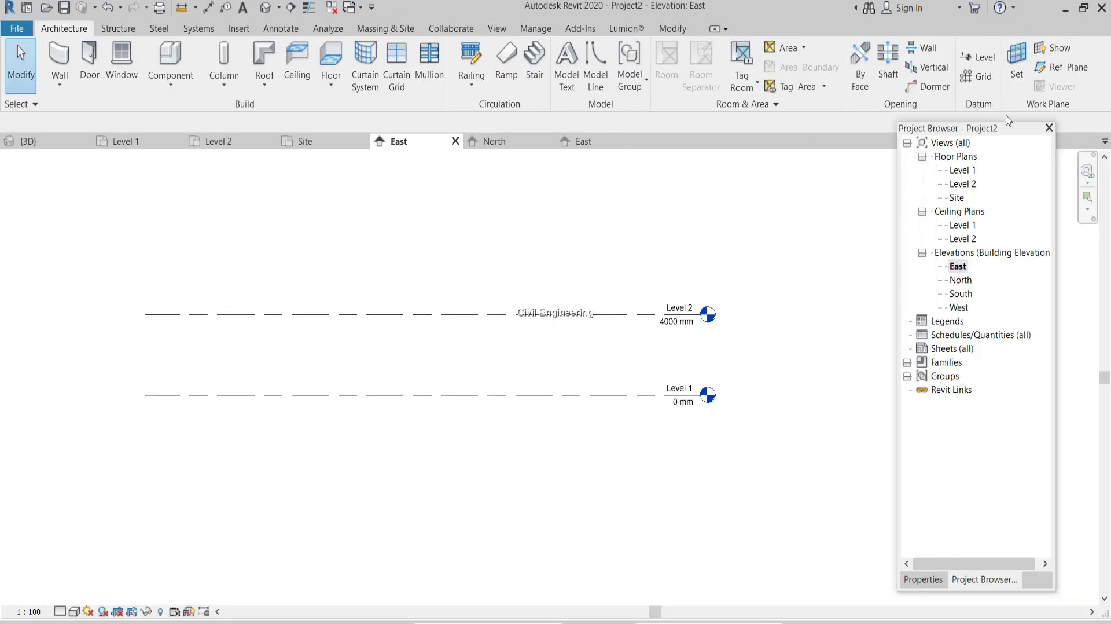
left_click(982, 62)
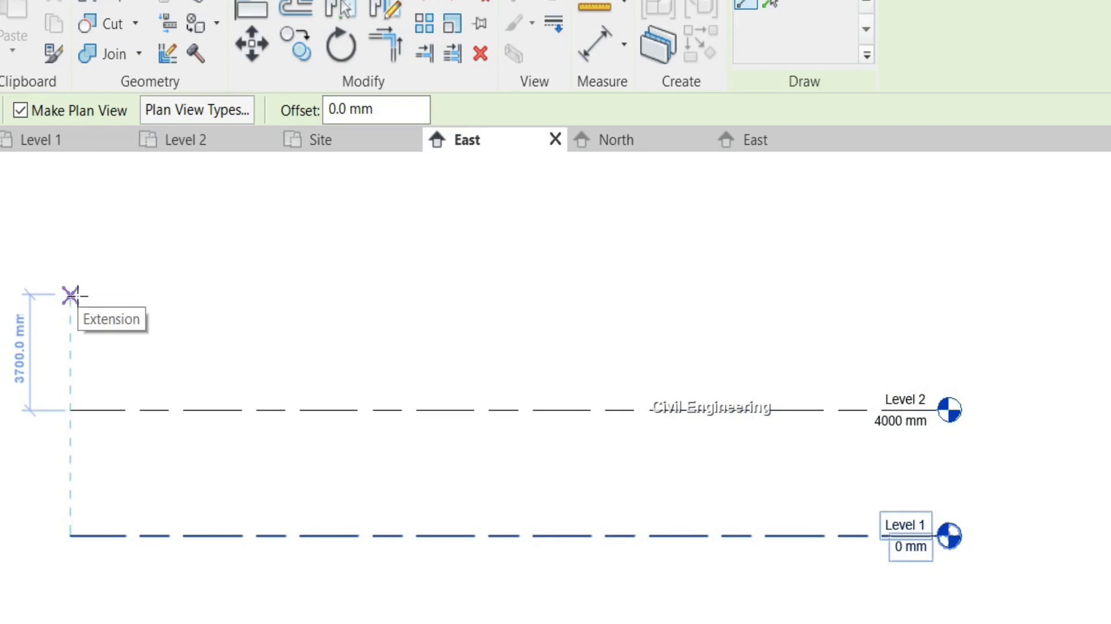
left_click(70, 296)
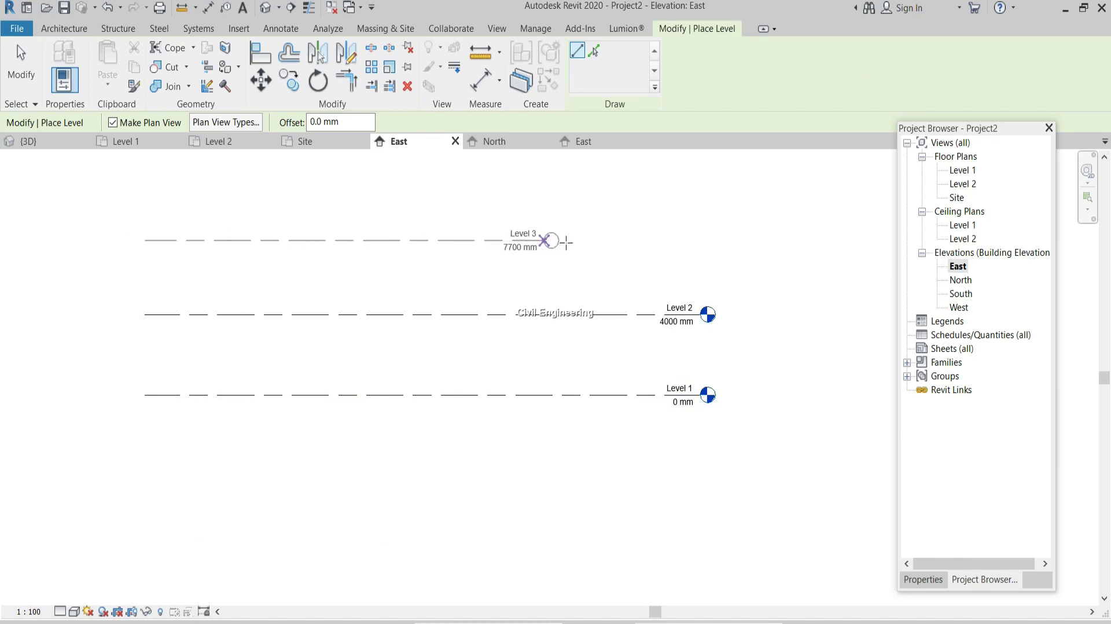
left_click(694, 240)
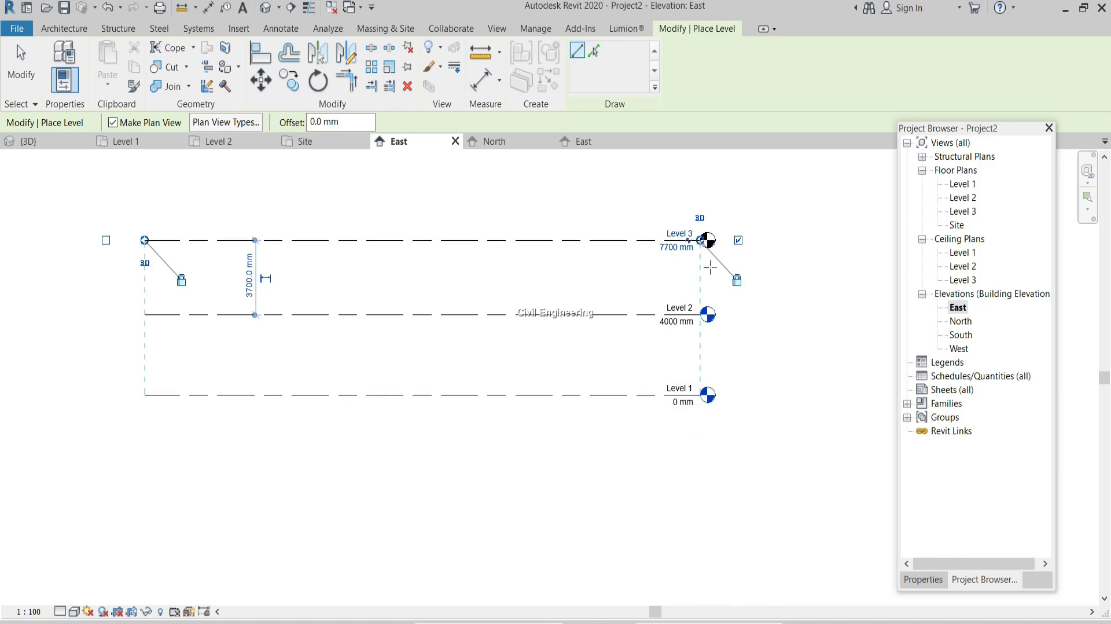
scroll(706, 408, "up", 2)
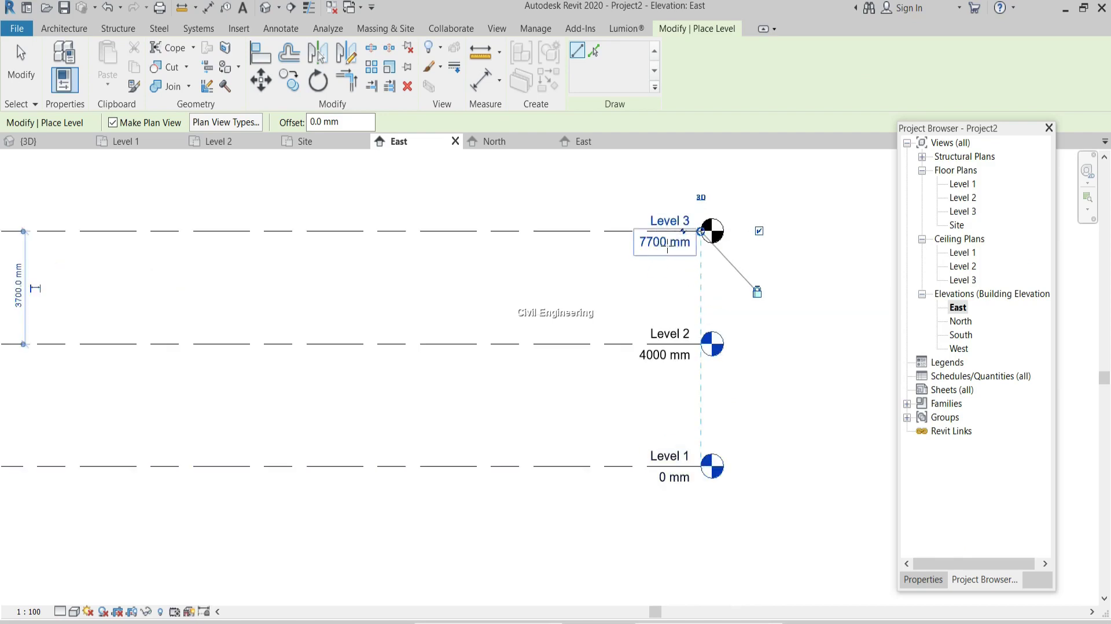
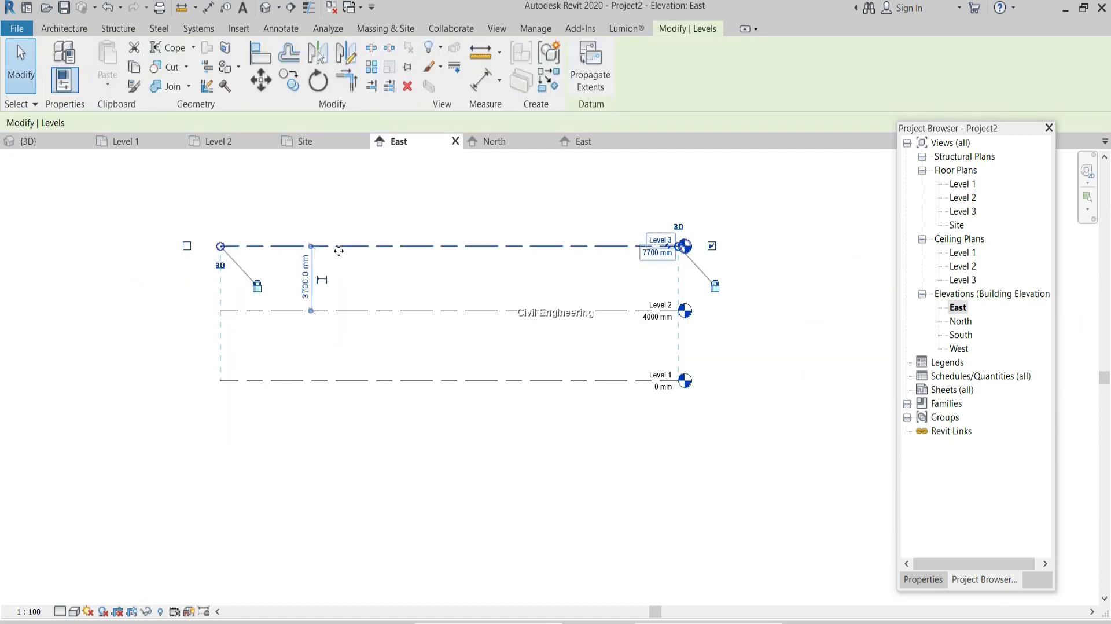
Try showing a level head at the left end of Level 3 as well, and undo it.
left_click(187, 247)
scroll(187, 249, "up", 3)
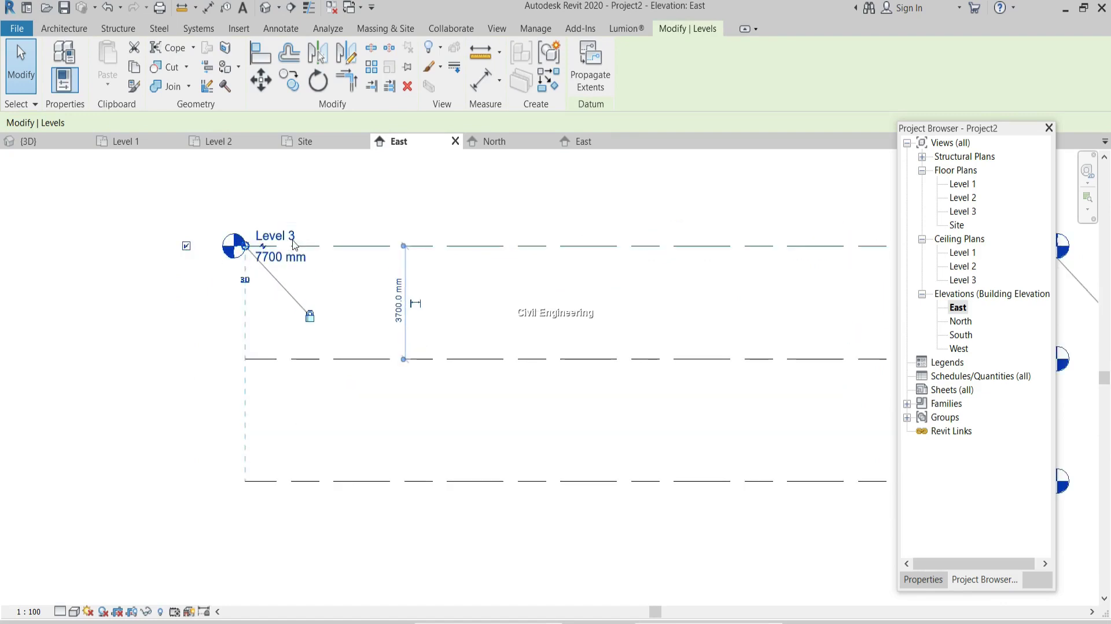
scroll(348, 240, "down", 3)
key("ctrl+z")
Extend the right ends of the three aligned level lines outward together.
scroll(324, 243, "up", 2)
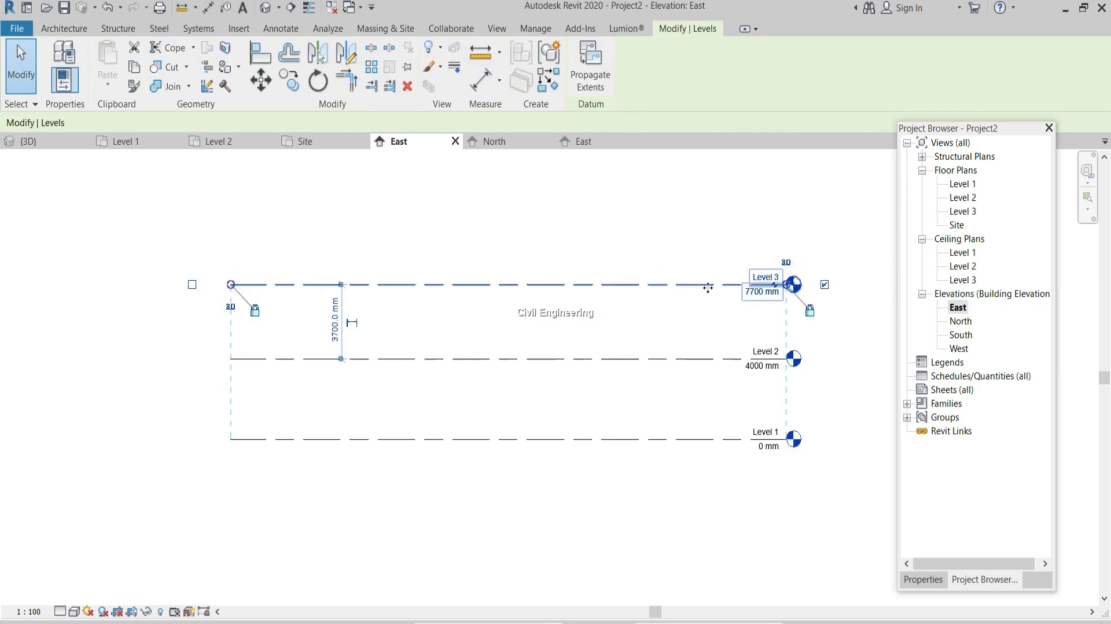
scroll(788, 286, "up", 2)
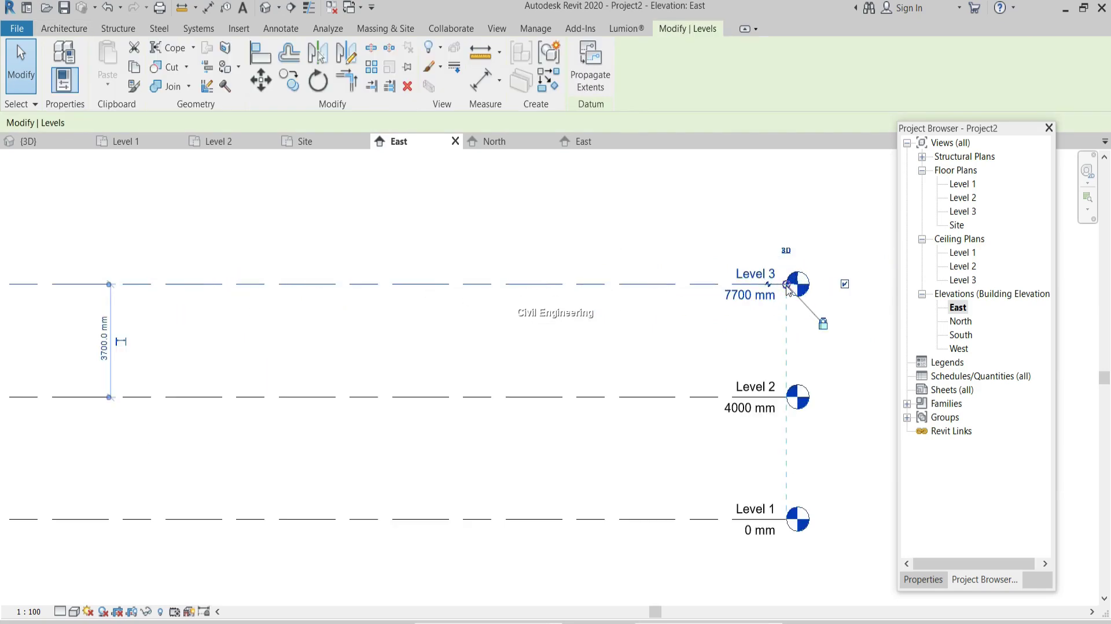
scroll(594, 310, "down", 1)
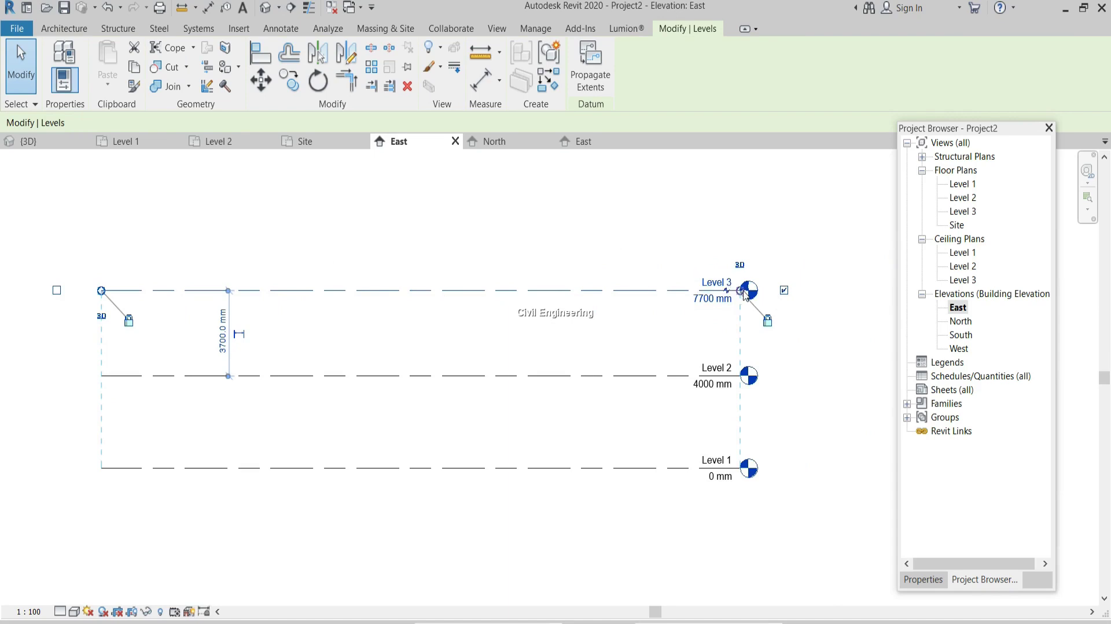
left_click_drag(742, 293, 769, 333)
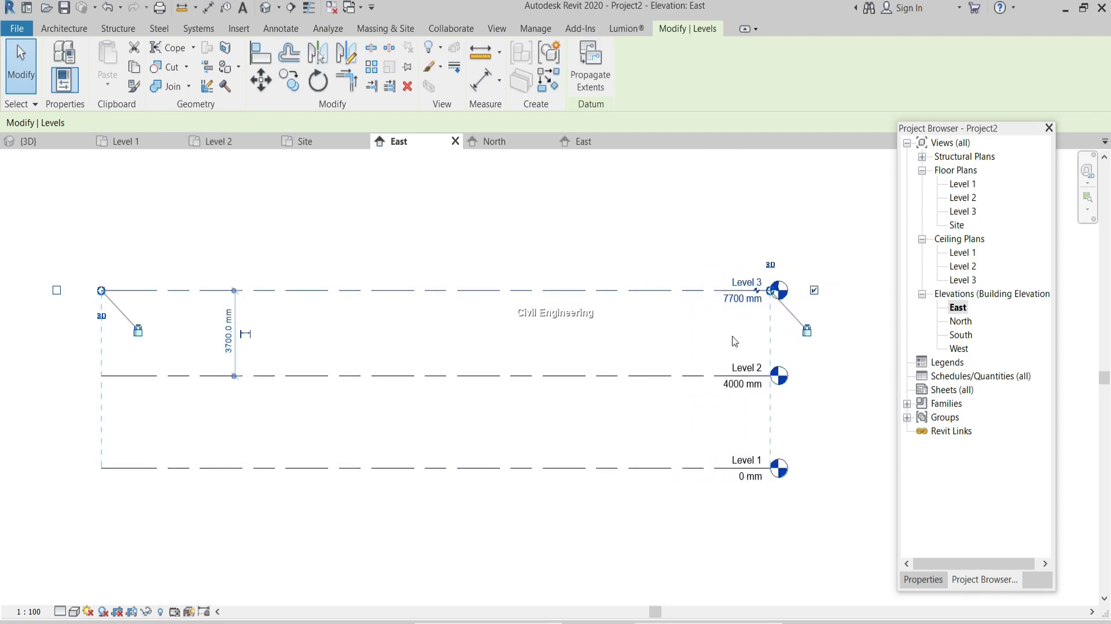
Try releasing the alignment lock at Level 3's left end and extending that end outward independently of the other levels.
middle_click_drag(735, 341, 781, 325)
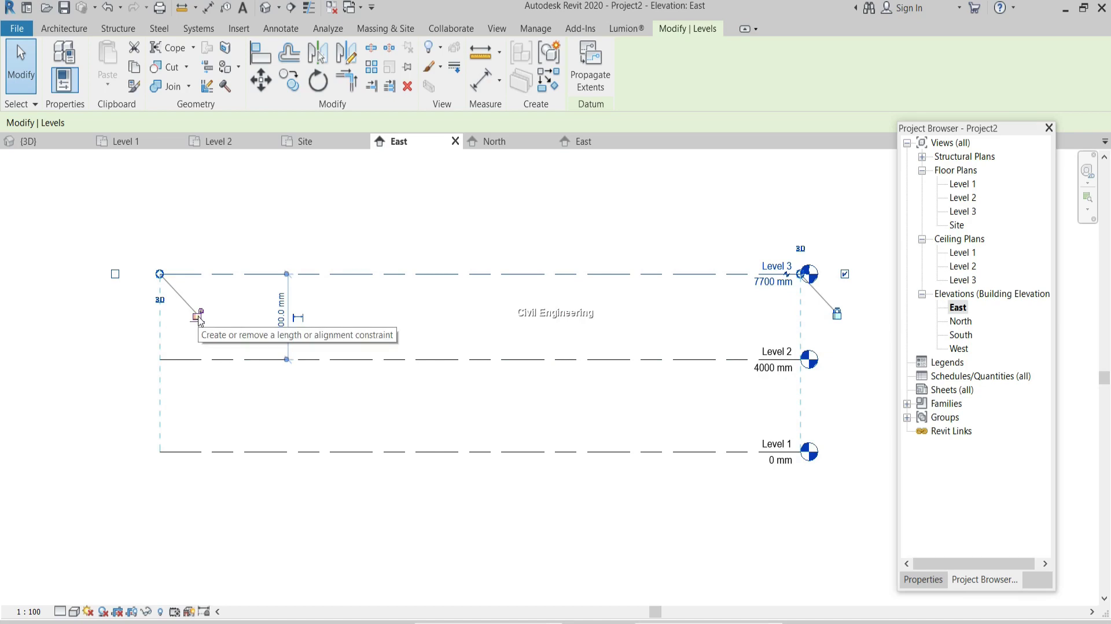
left_click(223, 312)
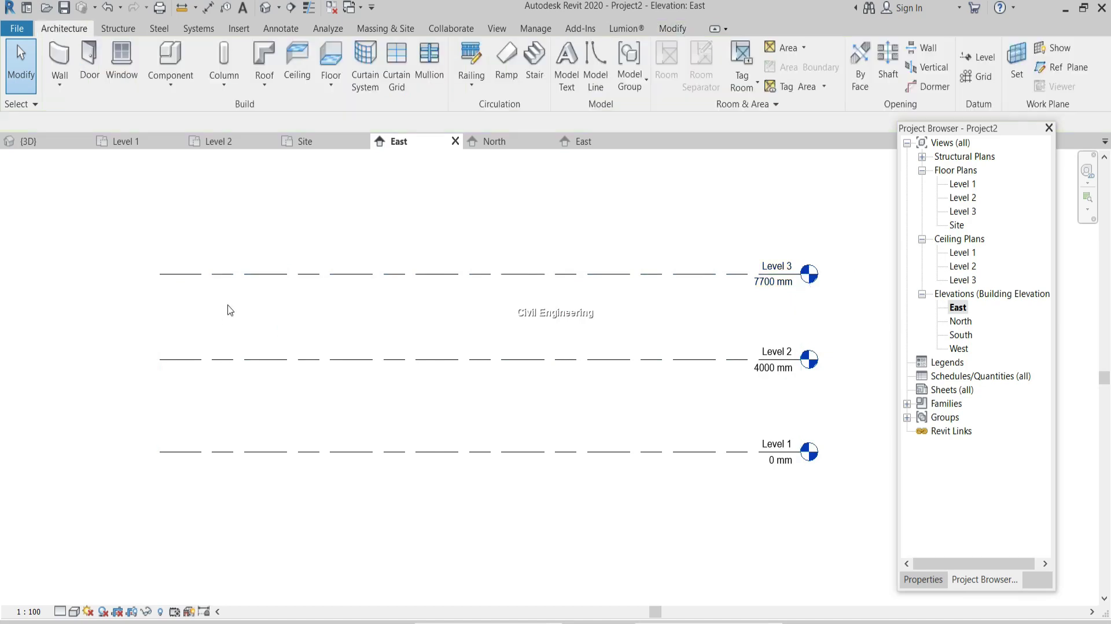
left_click(228, 274)
scroll(228, 276, "up", 2)
mouse_move(131, 259)
left_mouse_down()
mouse_move(55, 256)
mouse_move(234, 261)
mouse_move(241, 280)
mouse_move(156, 262)
mouse_move(51, 261)
mouse_move(110, 265)
left_mouse_up()
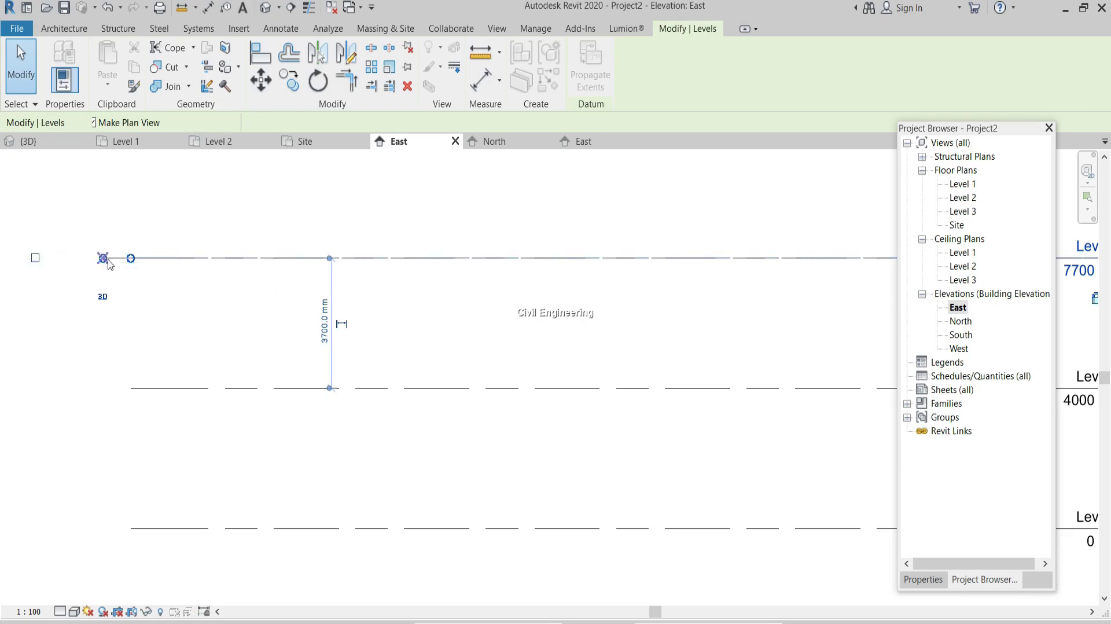
left_click(142, 305)
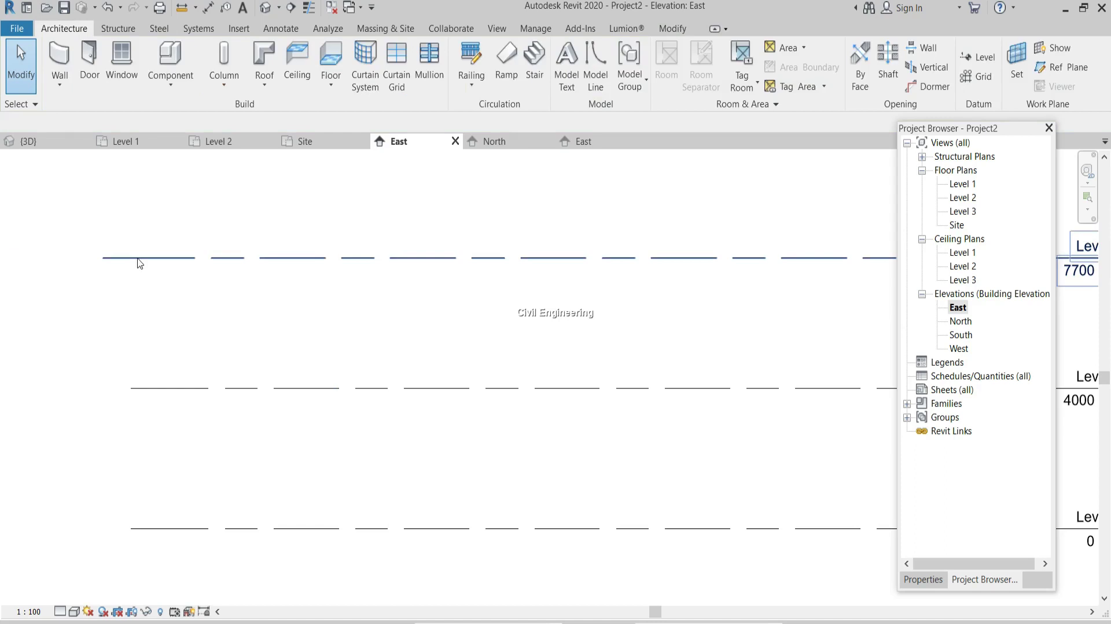
Shorten the left ends of the Level 1 and Level 2 lines, leaving Level 3's unlocked left end extended past them.
left_click(219, 258)
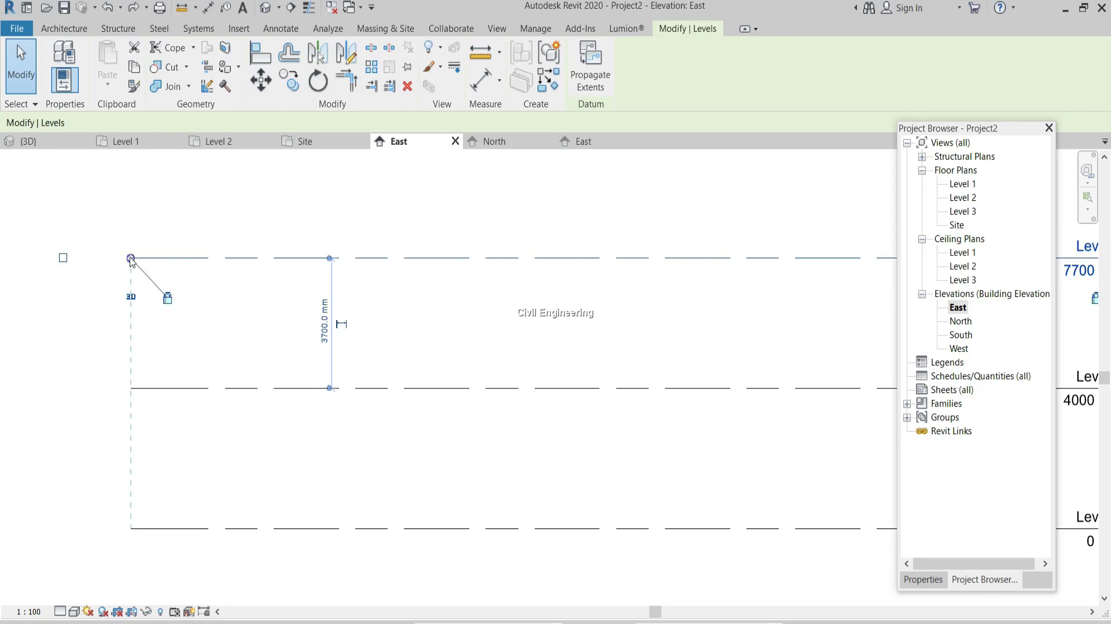
left_click_drag(99, 257, 142, 258)
left_click(284, 294)
left_click(260, 258)
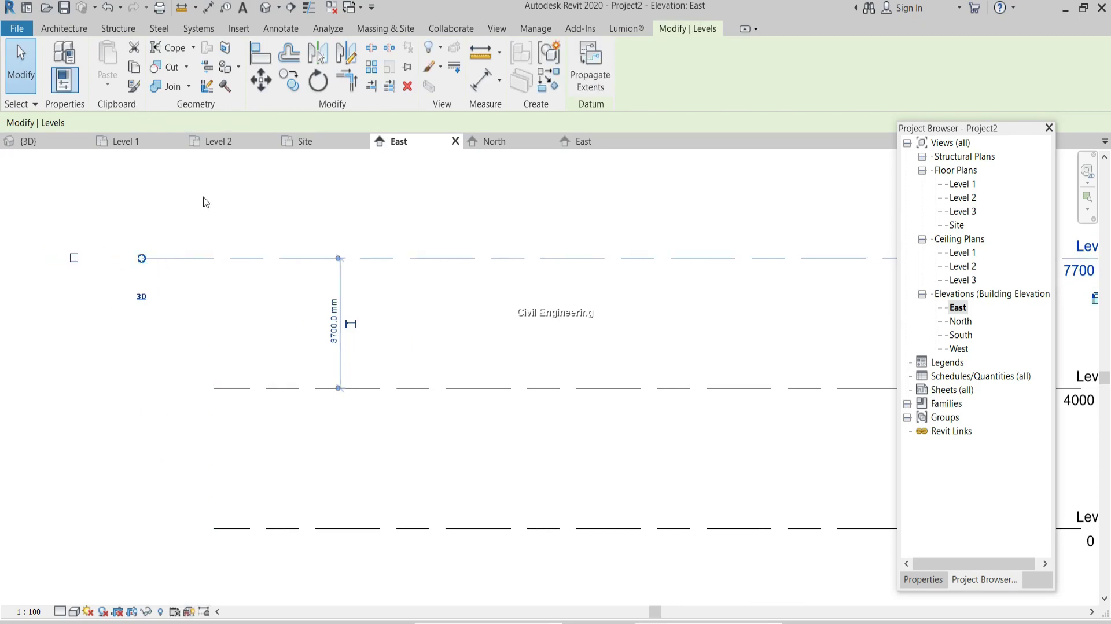
scroll(231, 243, "down", 2)
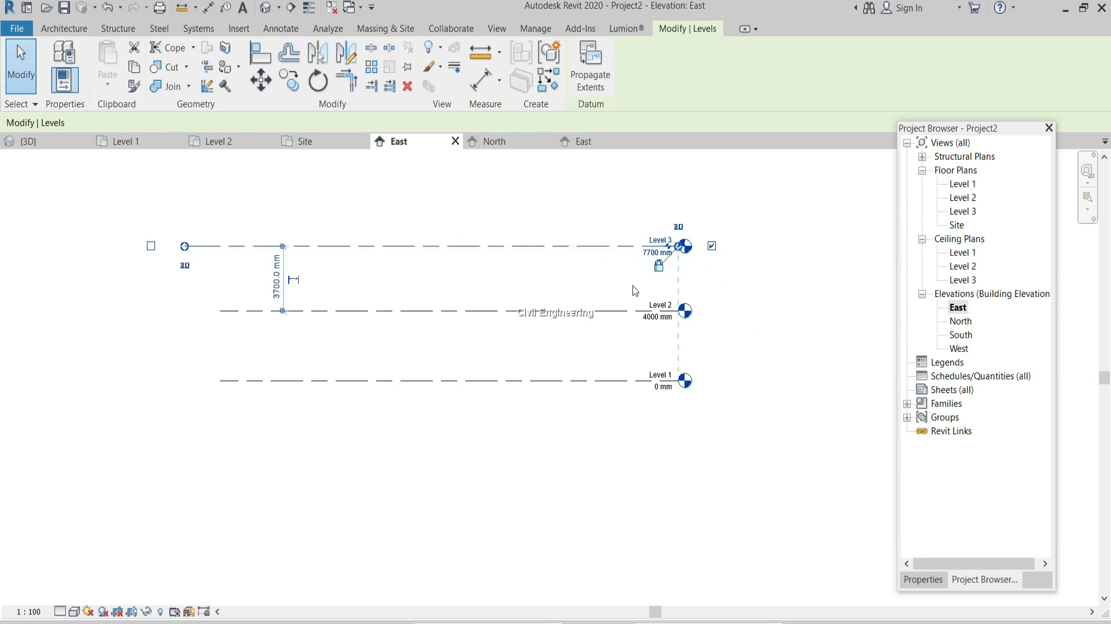
Add a new level line 4000 mm above Level 3, aligned with both ends of the levels below it.
left_click(660, 269)
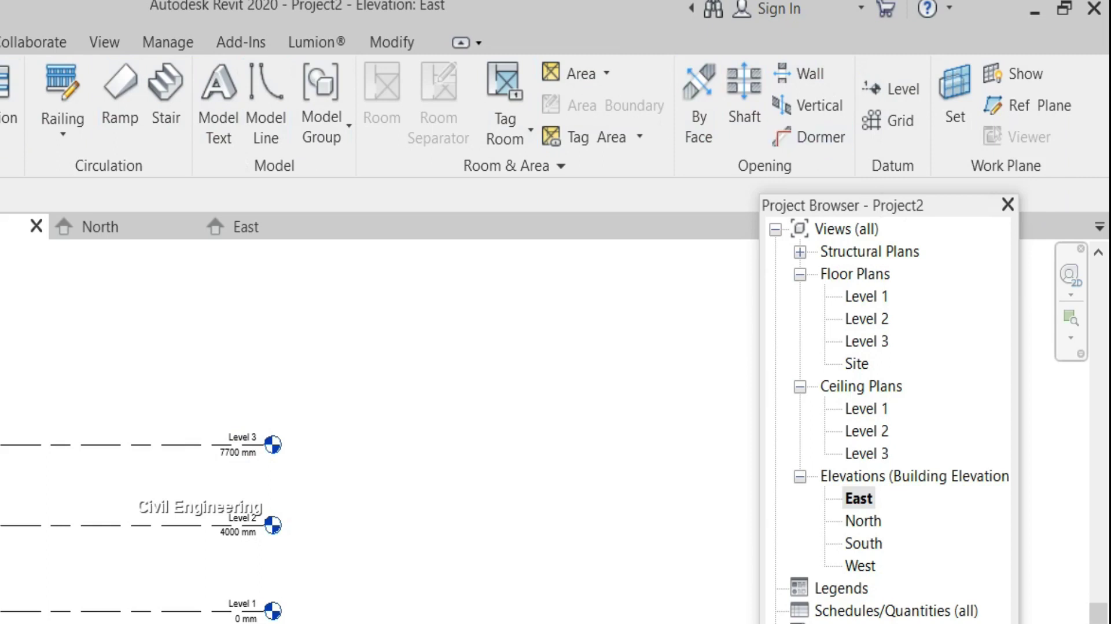
left_click(901, 88)
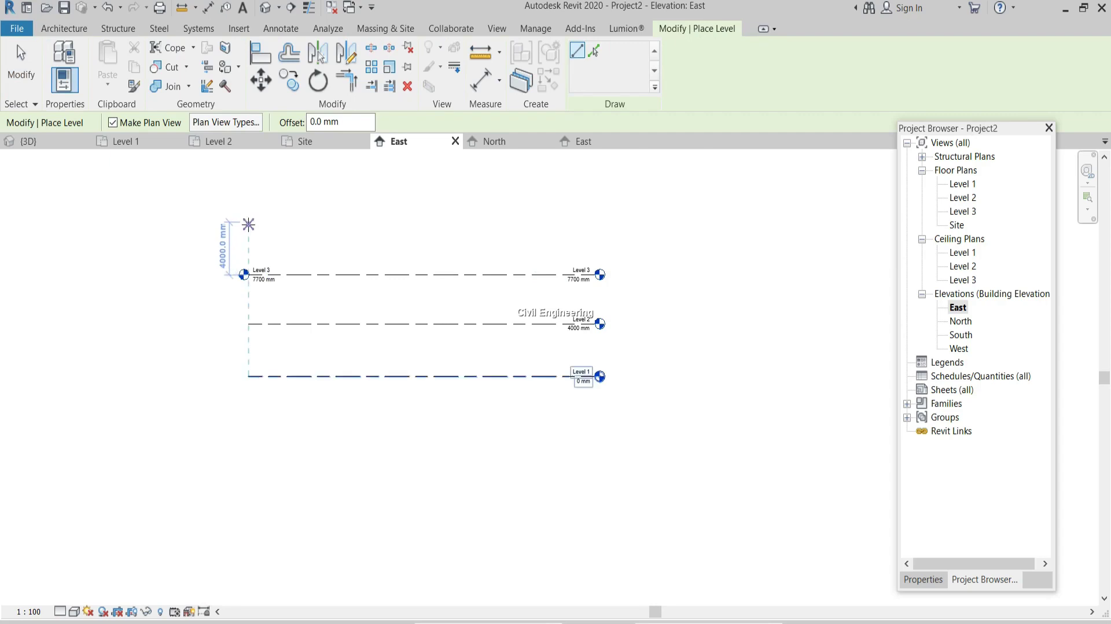
left_click(248, 222)
left_click(595, 222)
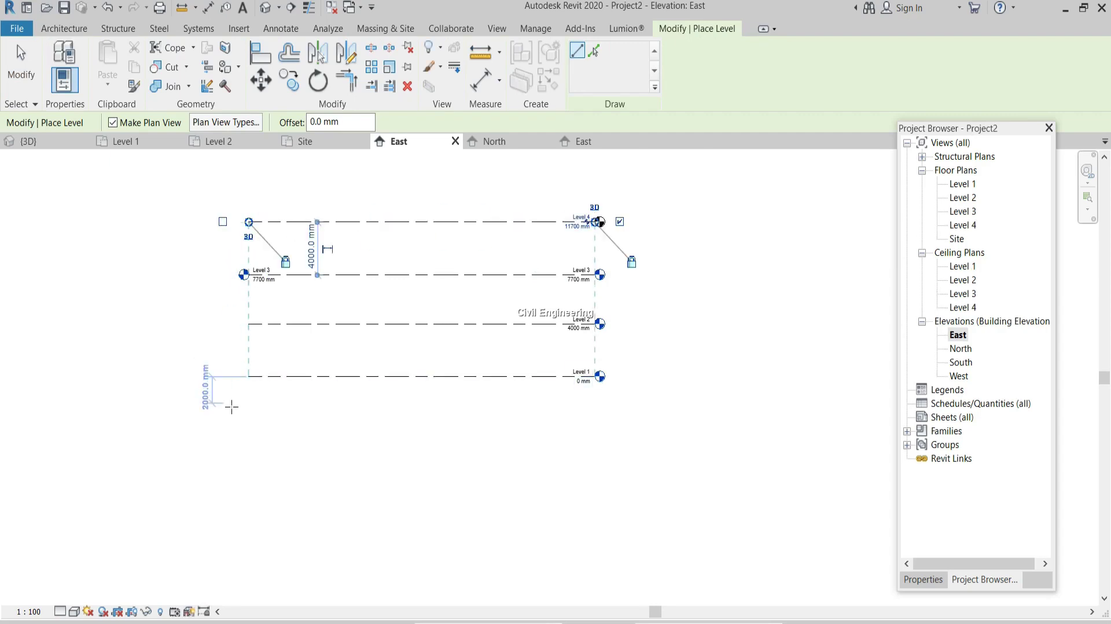
Add another level line 4000 mm below Level 1, aligned with the ends of the existing levels.
left_click(248, 429)
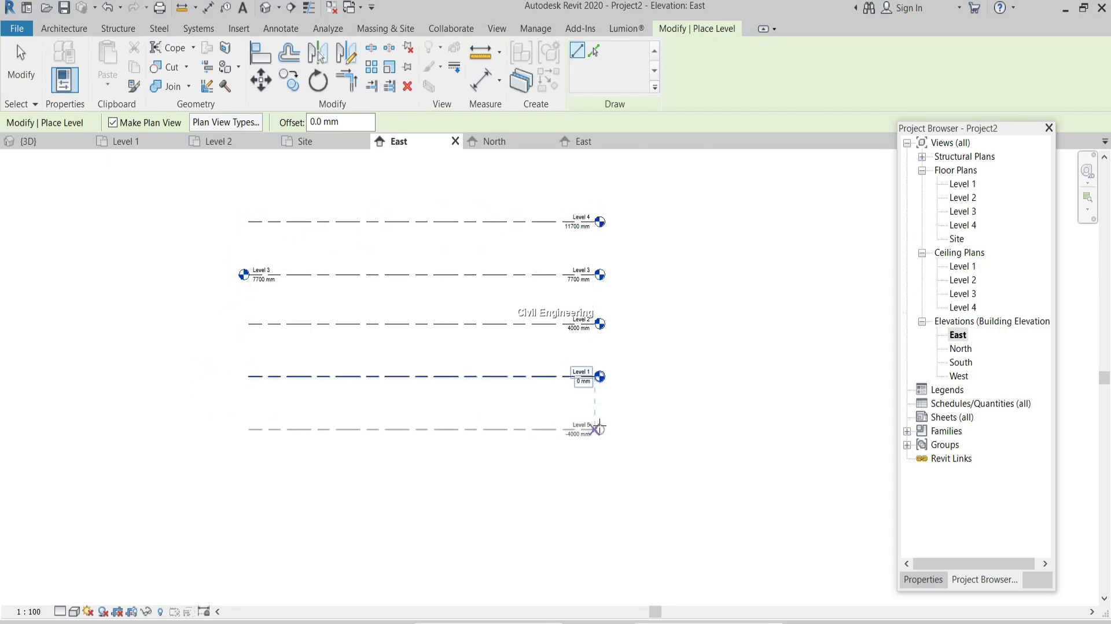
left_click(600, 429)
scroll(594, 405, "up", 4)
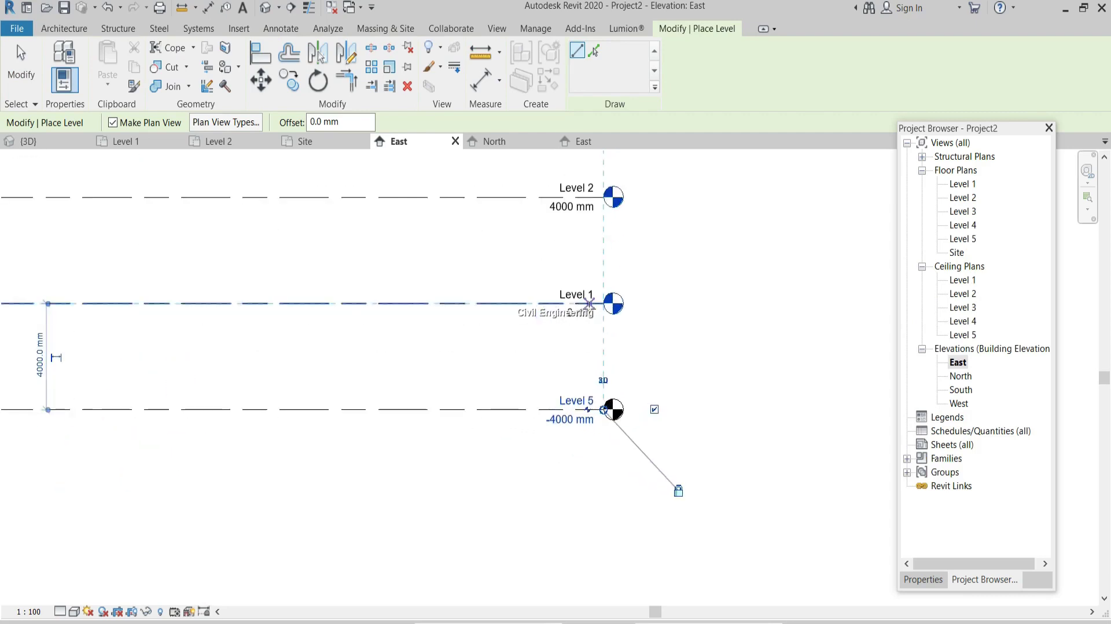
scroll(588, 409, "up", 1)
scroll(576, 448, "up", 2)
scroll(574, 458, "down", 6)
In the Level 1 floor plan, start a Generic - 200mm wall and set its top constraint to Up to level: Level 2.
left_click(121, 141)
key("w")
key("a")
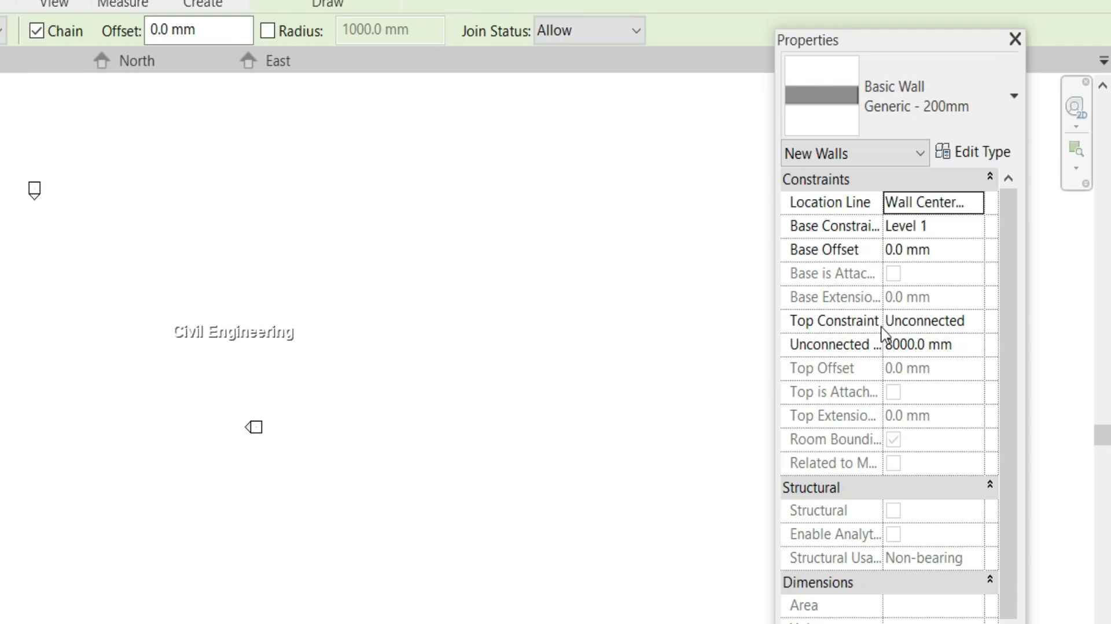
left_click(981, 322)
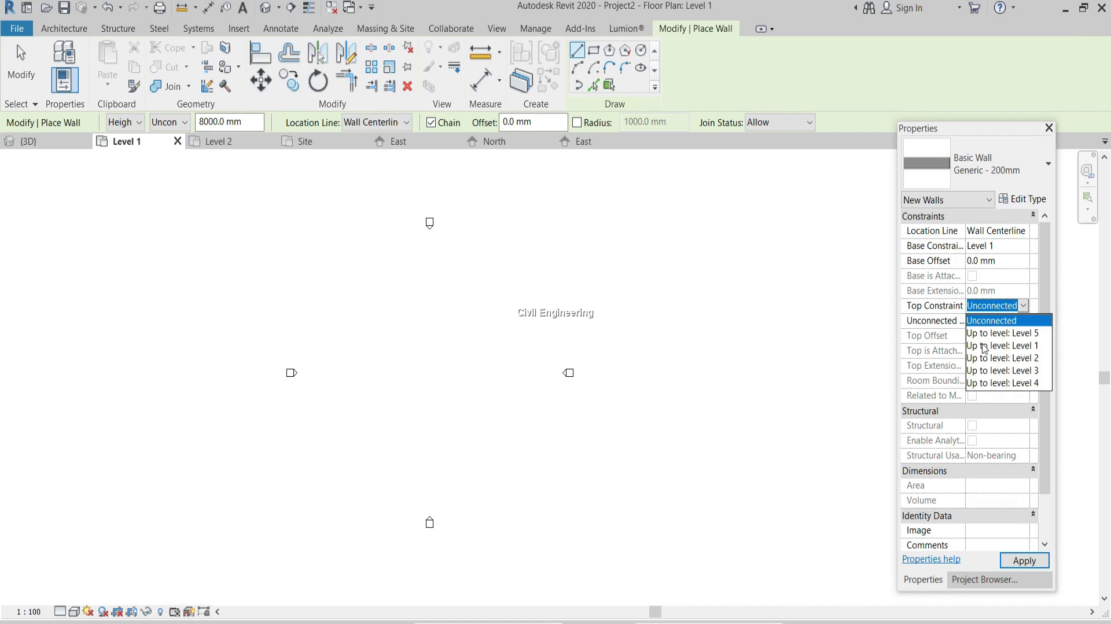
left_click(1004, 370)
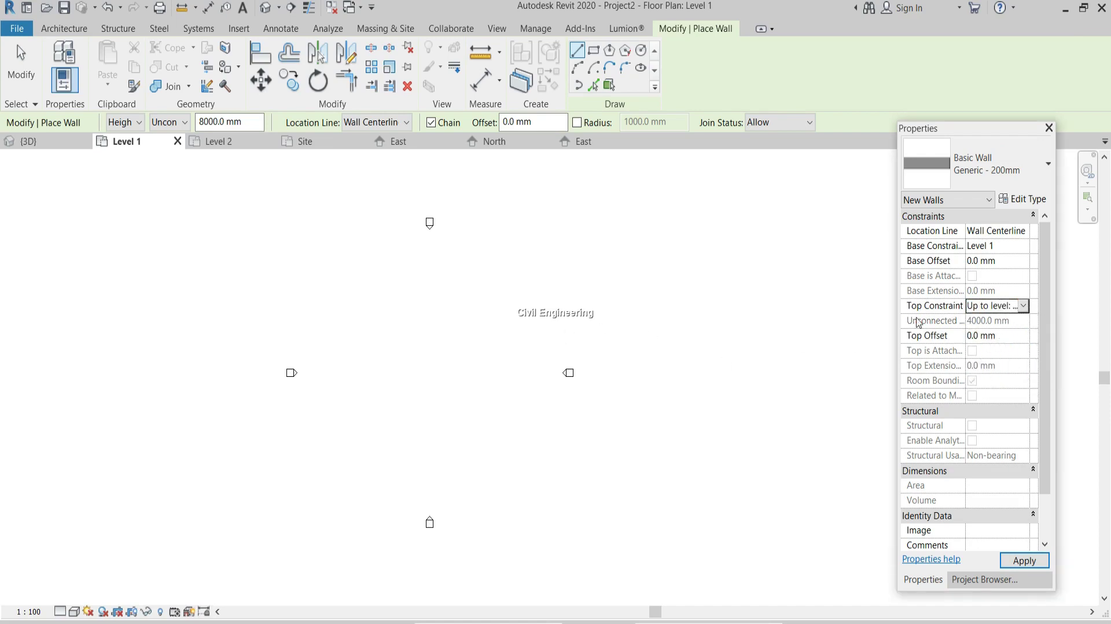
left_click(1024, 561)
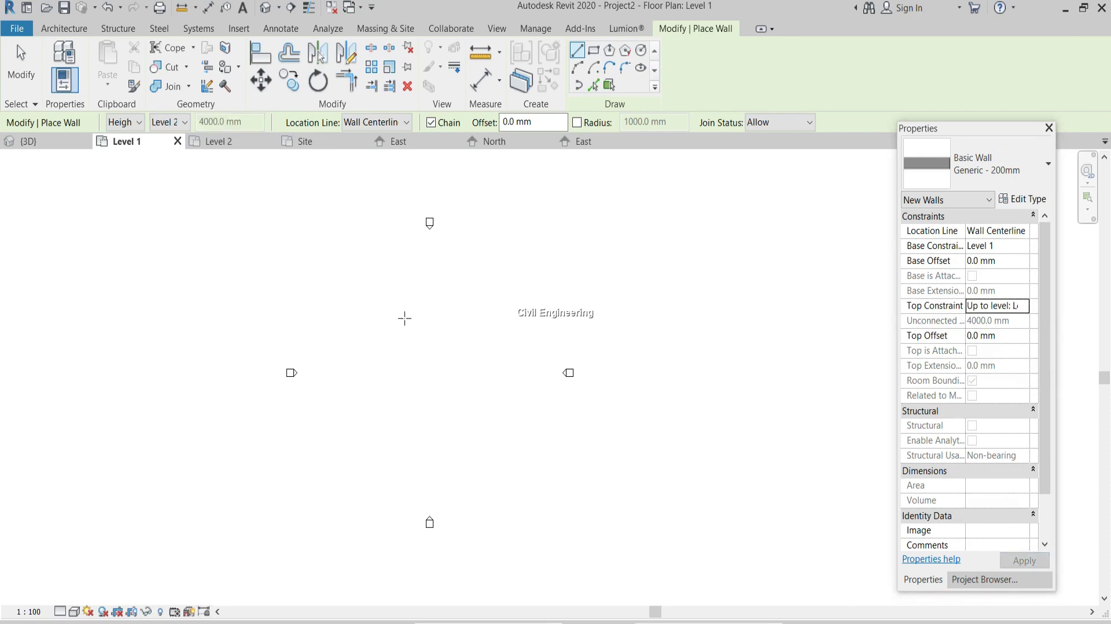
Draw a chained, stepped outline of six wall segments between the elevation markers, leaving its upper-left corner open.
left_click(378, 366)
left_click(456, 369)
left_click(456, 423)
left_click(511, 422)
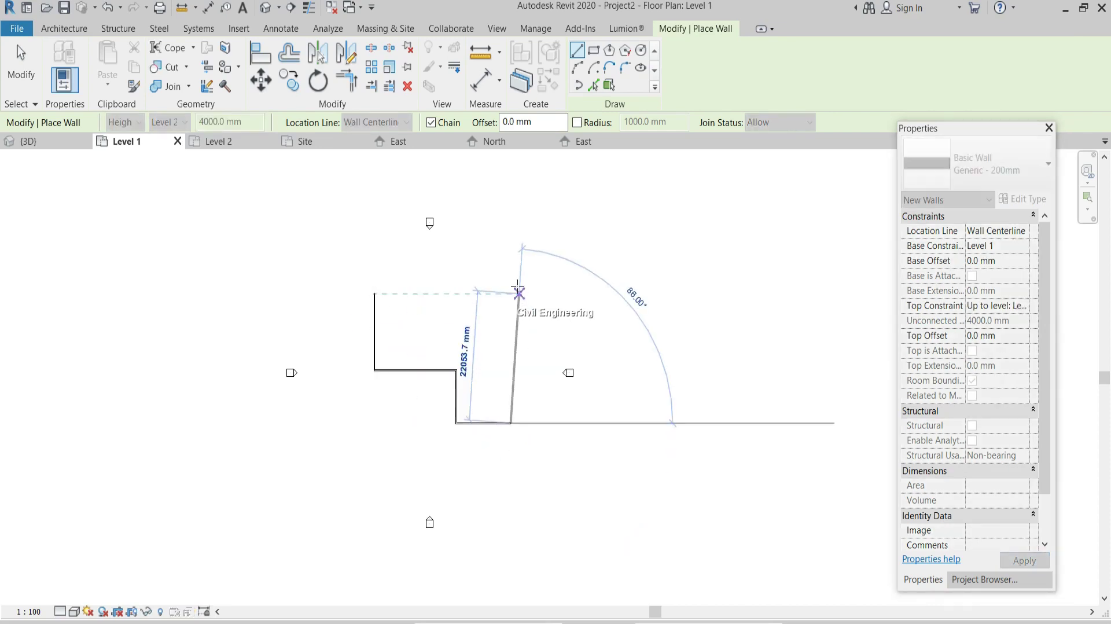
left_click(512, 288)
key("Escape")
key("Escape")
Open the East elevation and check the walls' top and base against Level 2 and Level 1.
double_click(959, 363)
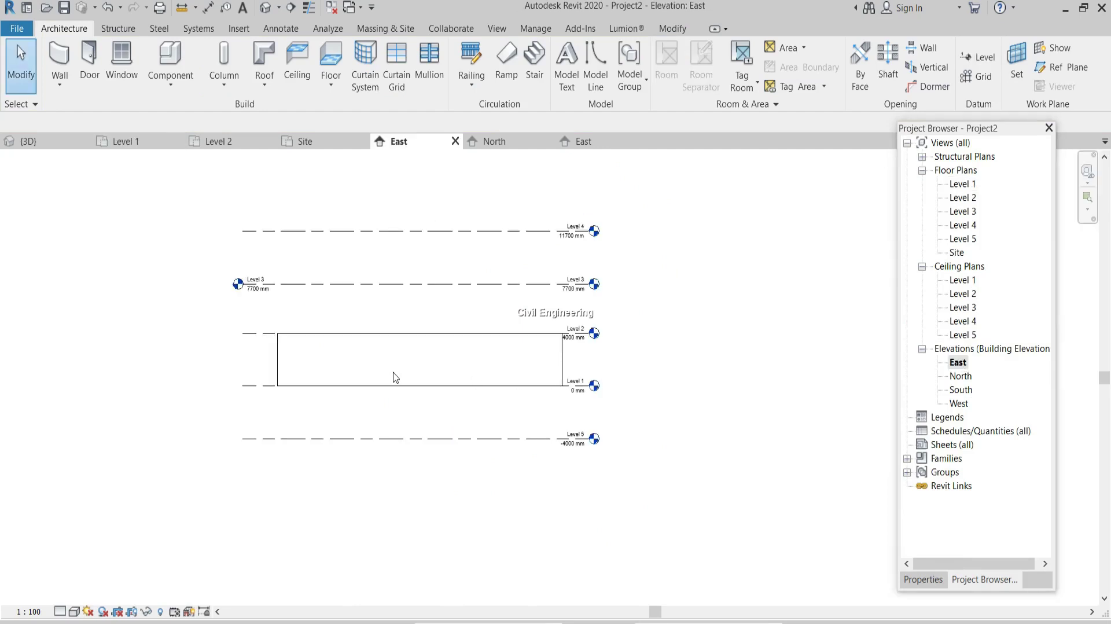
scroll(395, 378, "up", 3)
left_click(549, 362)
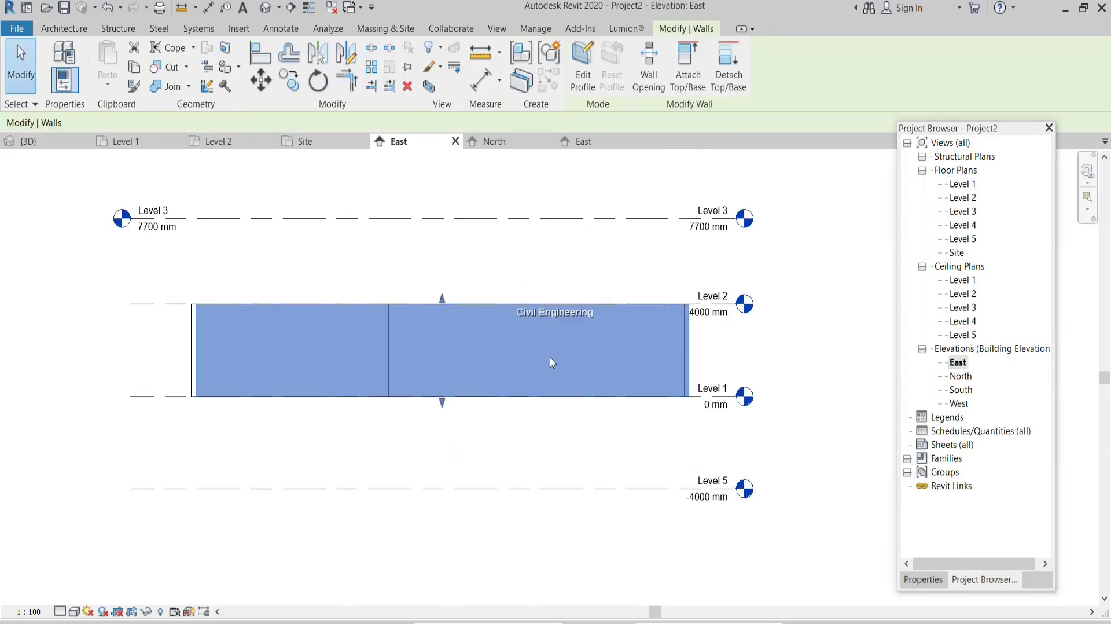
scroll(699, 396, "up", 2)
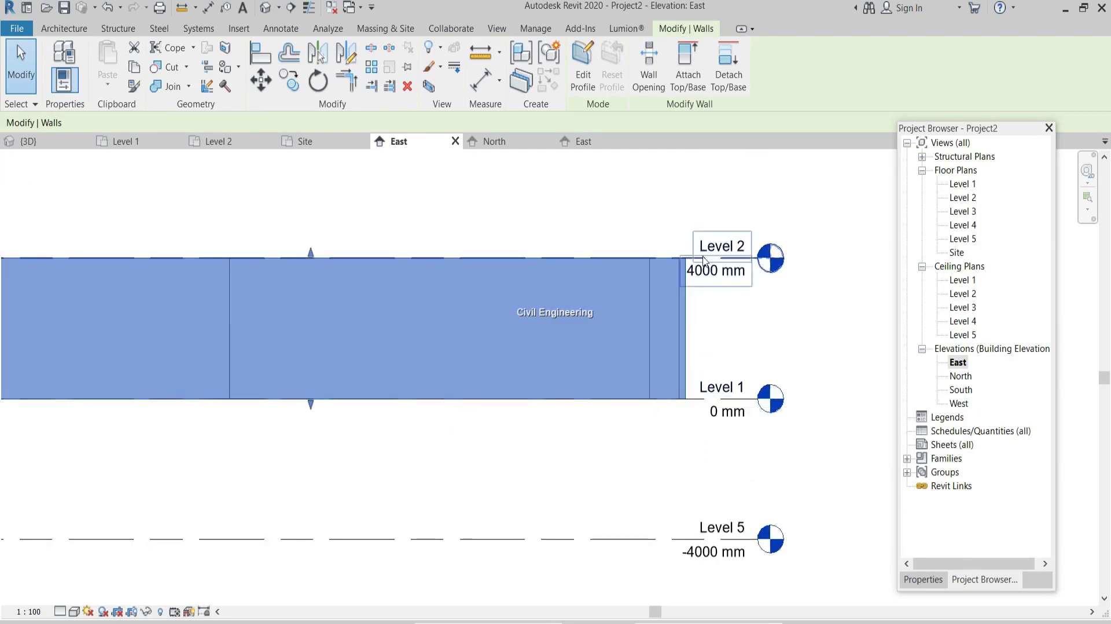
scroll(611, 280, "down", 2)
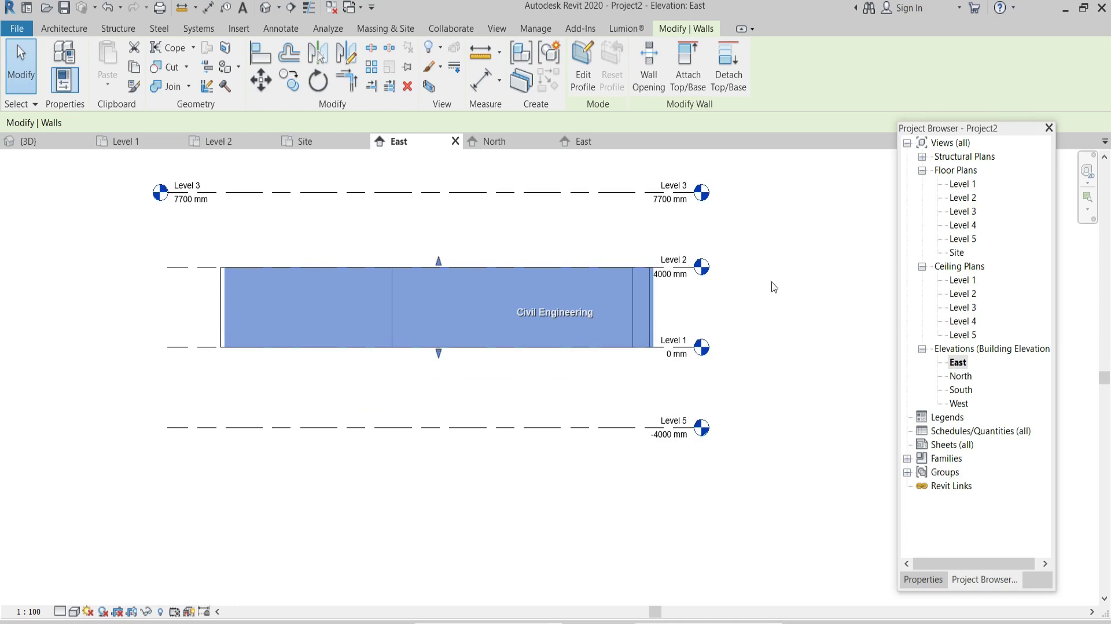
In the Level 1 plan, draw a separate straight wall about 18000 mm long, east of the outline, with an unconnected height of 8000 mm.
key("Escape")
key("w")
key("a")
left_click(926, 580)
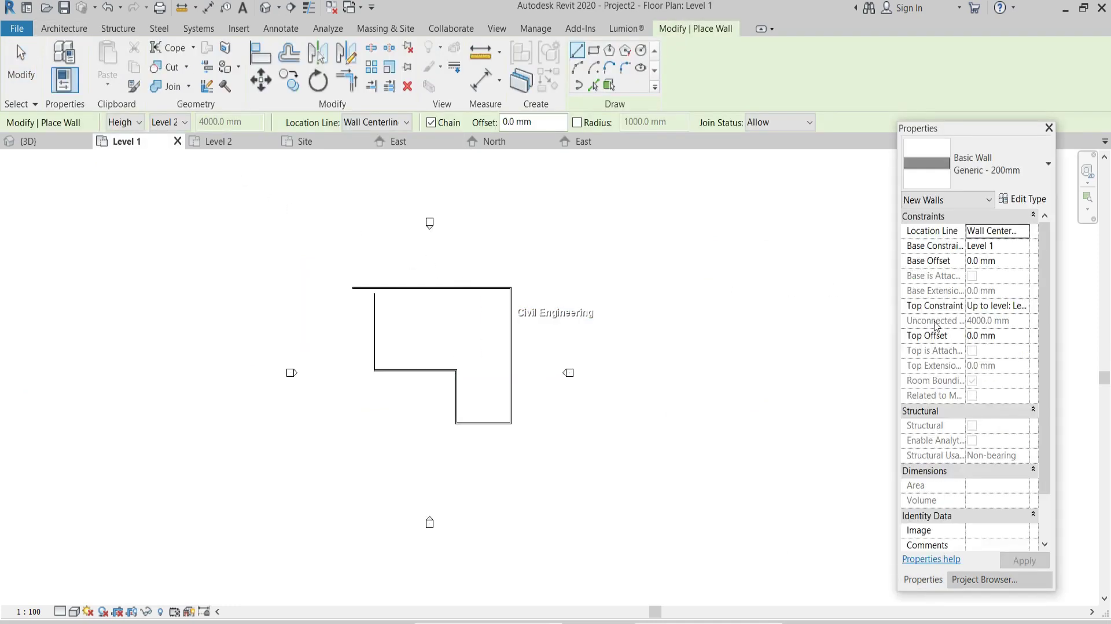
left_click(1025, 311)
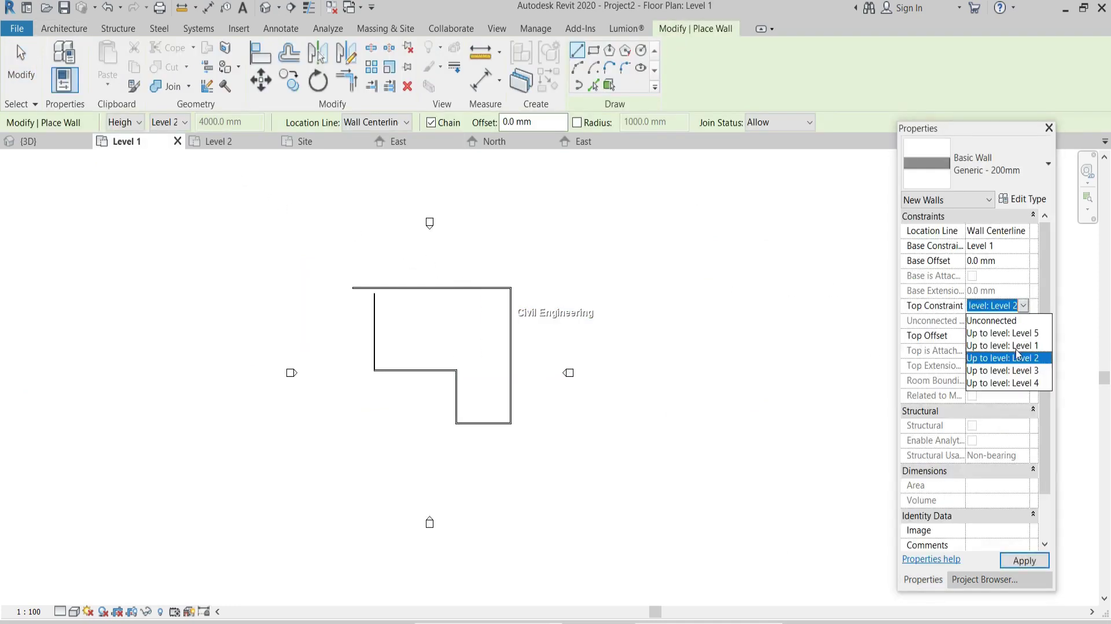
left_click(982, 326)
left_click(991, 321)
type("8000")
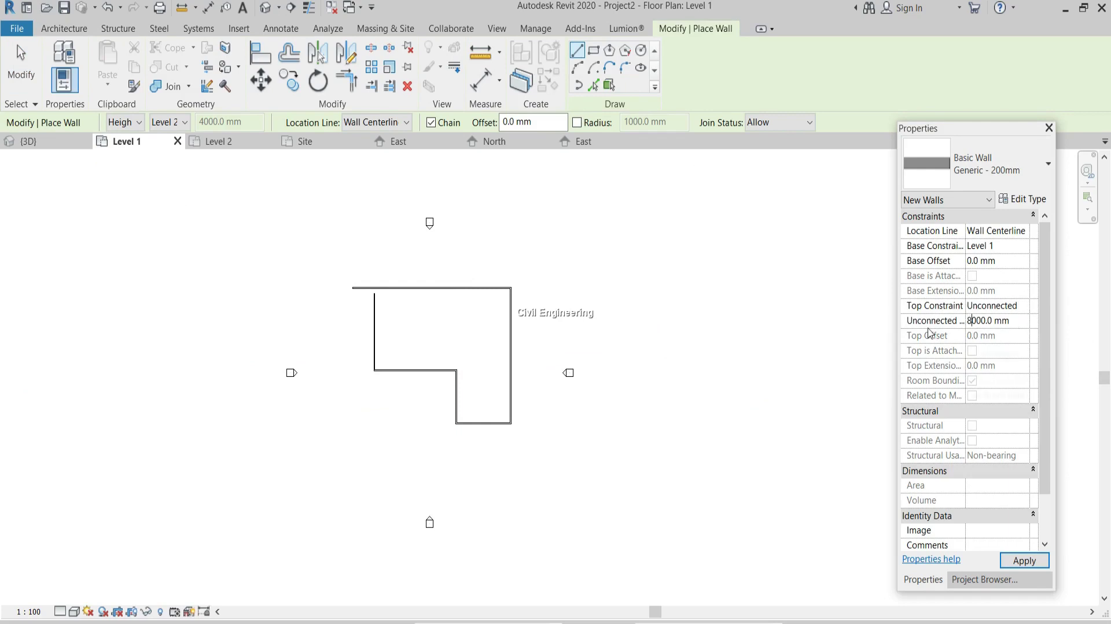
left_click(1024, 560)
Open the East elevation and compare the separate wall's height with Level 2 and Level 3.
left_click(982, 580)
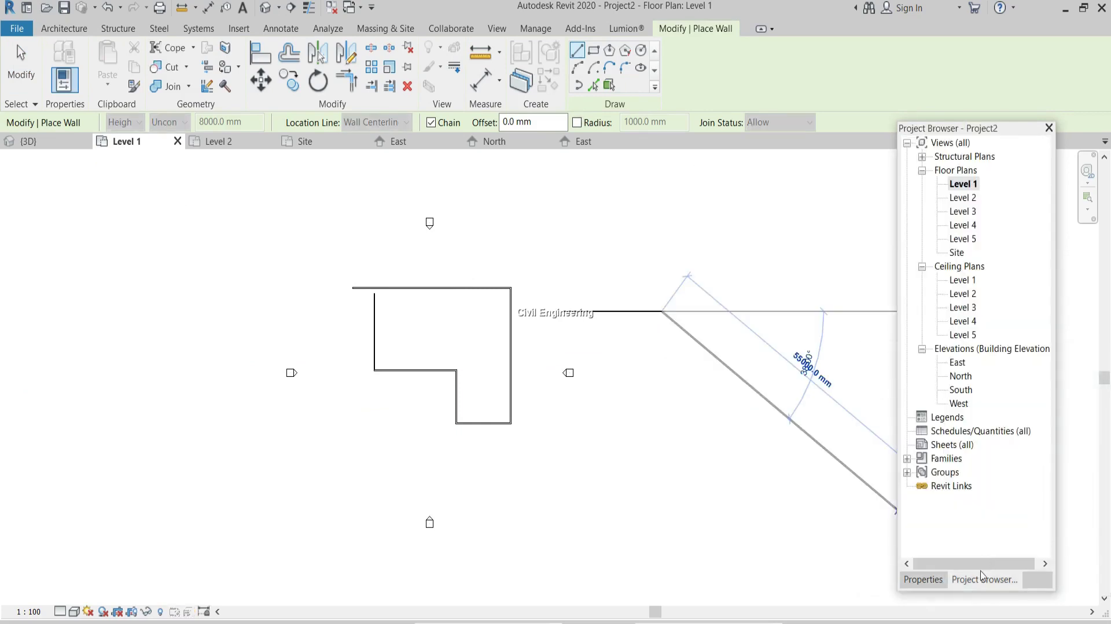
double_click(957, 363)
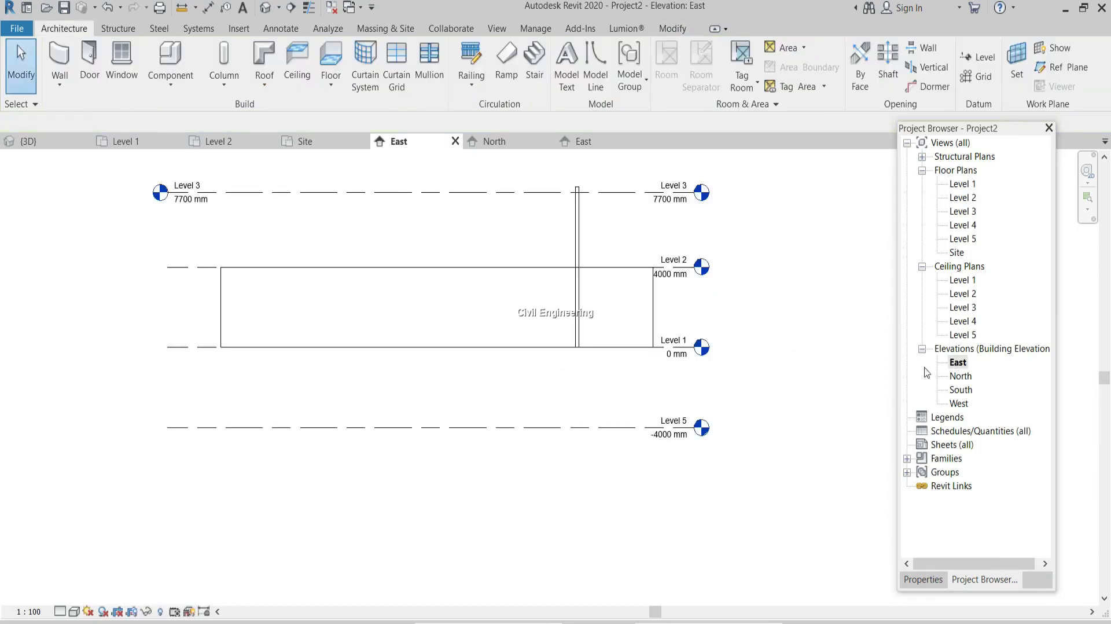
left_click(581, 237)
scroll(590, 202, "down", 2)
scroll(594, 200, "up", 2)
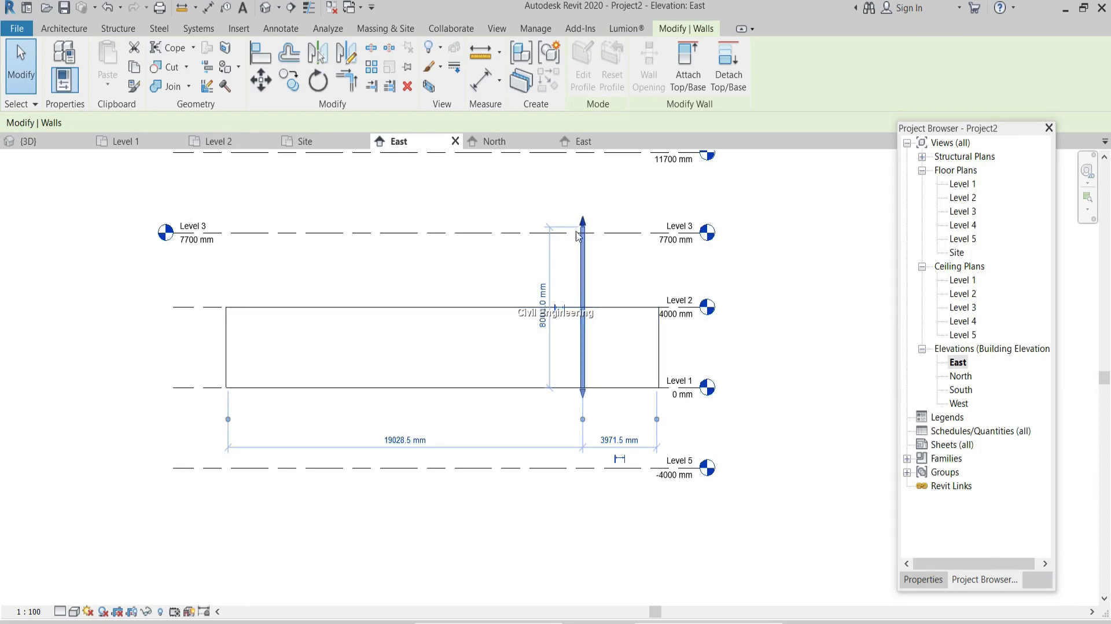
scroll(545, 315, "up", 2)
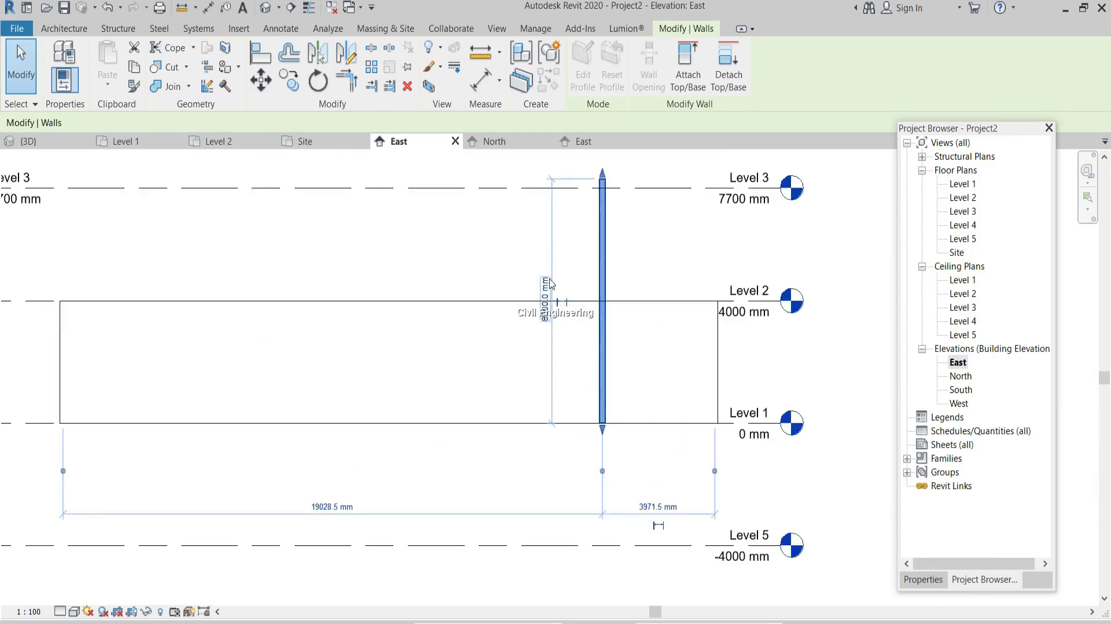
left_click(576, 265)
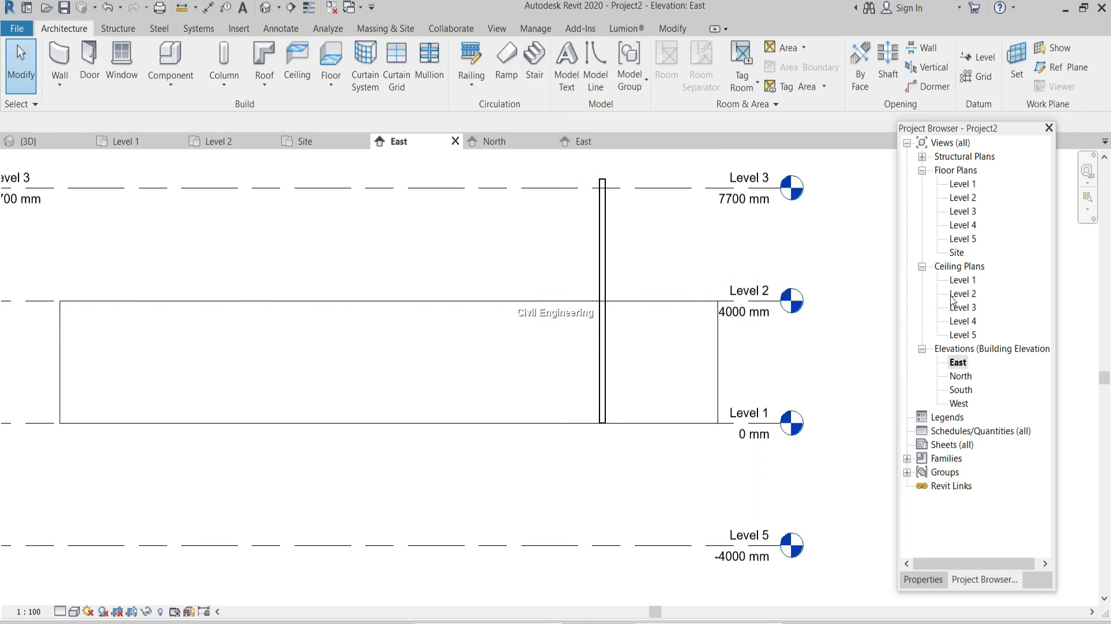
In the Level 1 plan, move the East elevation marker outward beyond the separate wall.
double_click(962, 183)
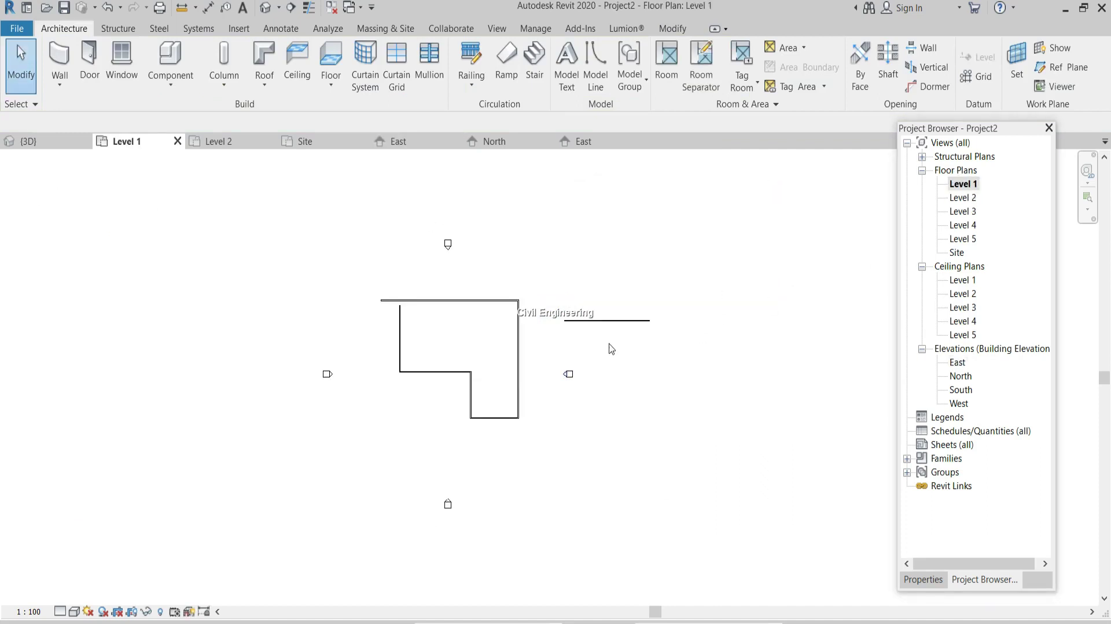
left_click(568, 374)
scroll(569, 374, "up", 2)
left_click_drag(569, 374, 748, 371)
left_click(787, 374)
left_click(752, 359)
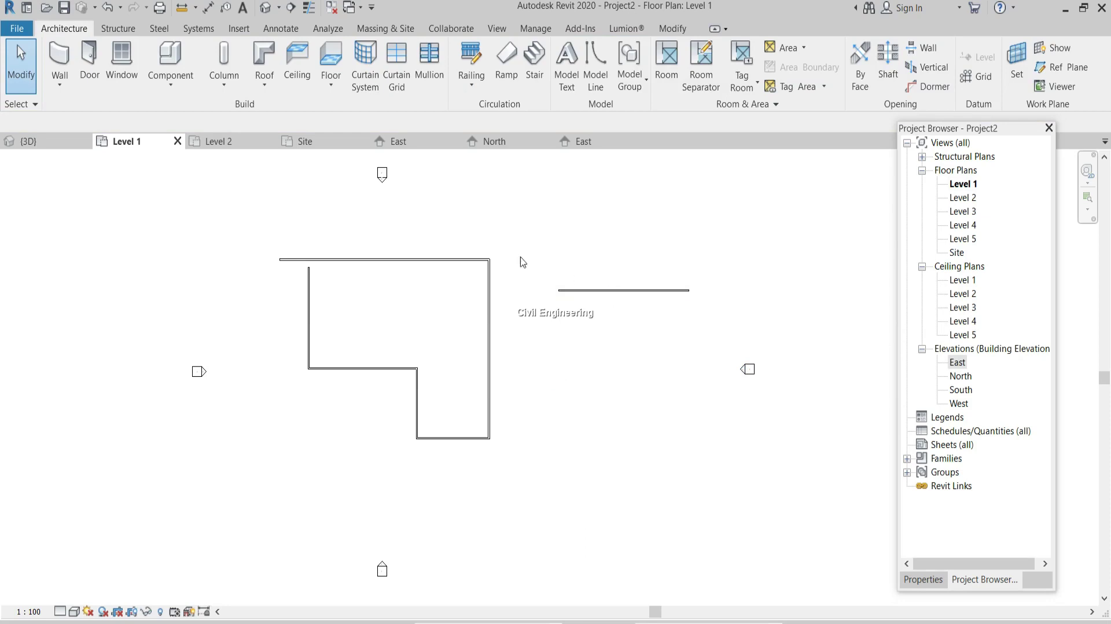
Open the North elevation and check the separate wall's length and height against the levels.
left_click(382, 174)
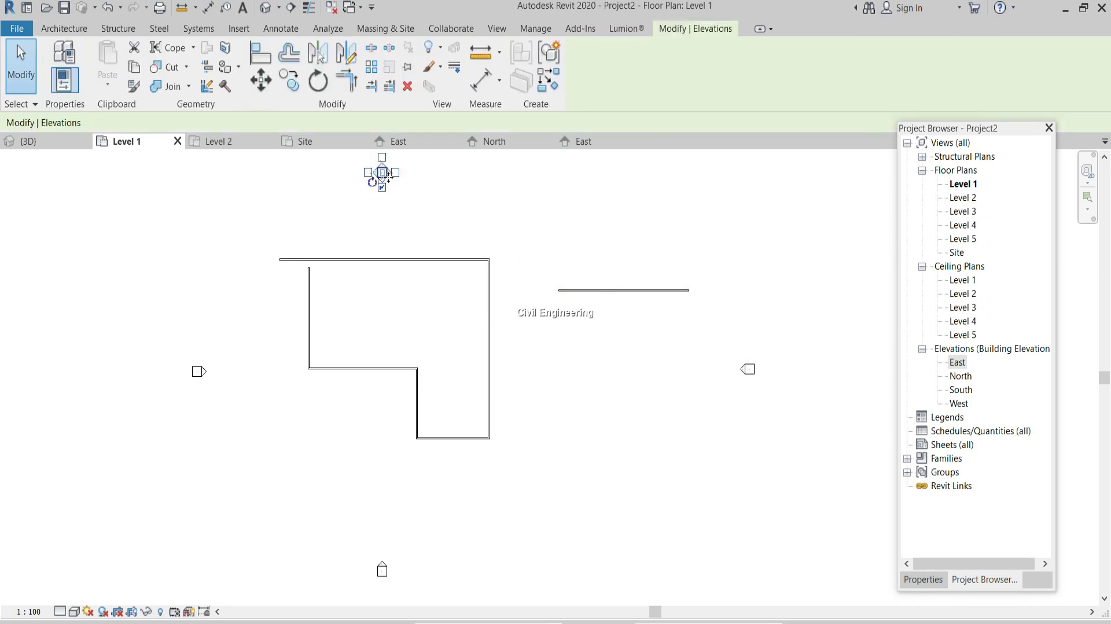
double_click(966, 380)
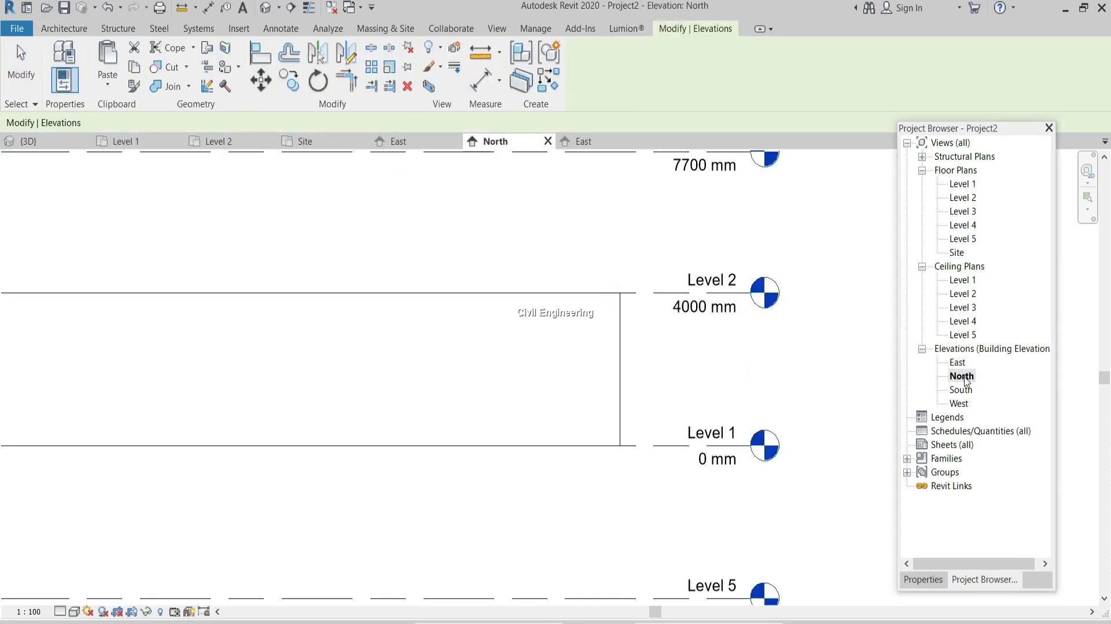
scroll(751, 354, "down", 3)
scroll(451, 353, "down", 2)
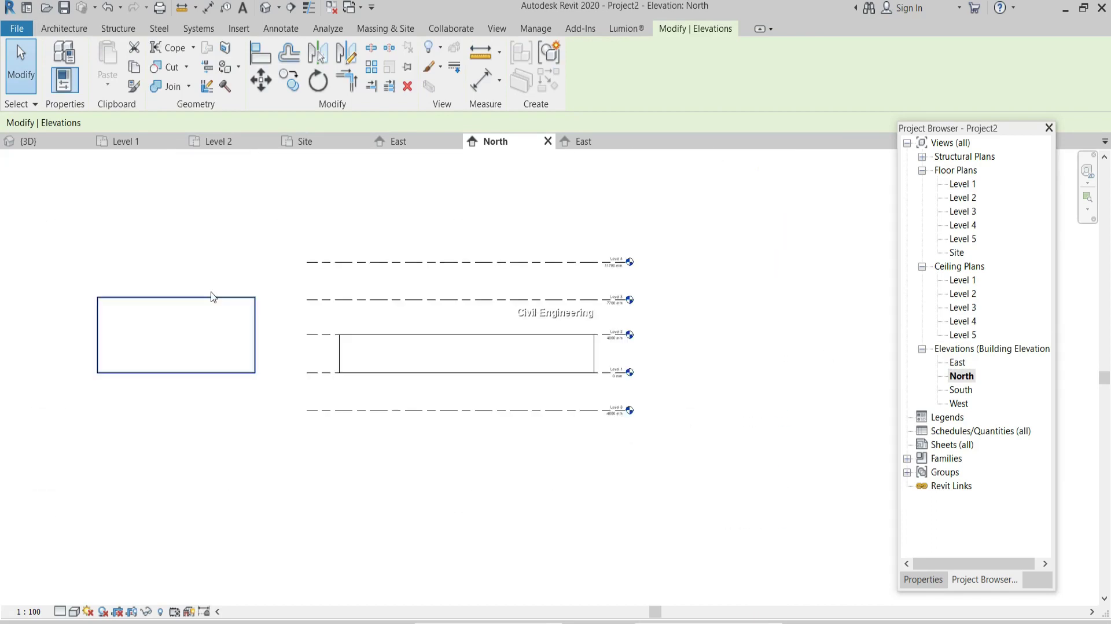
left_click(174, 330)
scroll(75, 324, "up", 2)
scroll(75, 324, "up", 1)
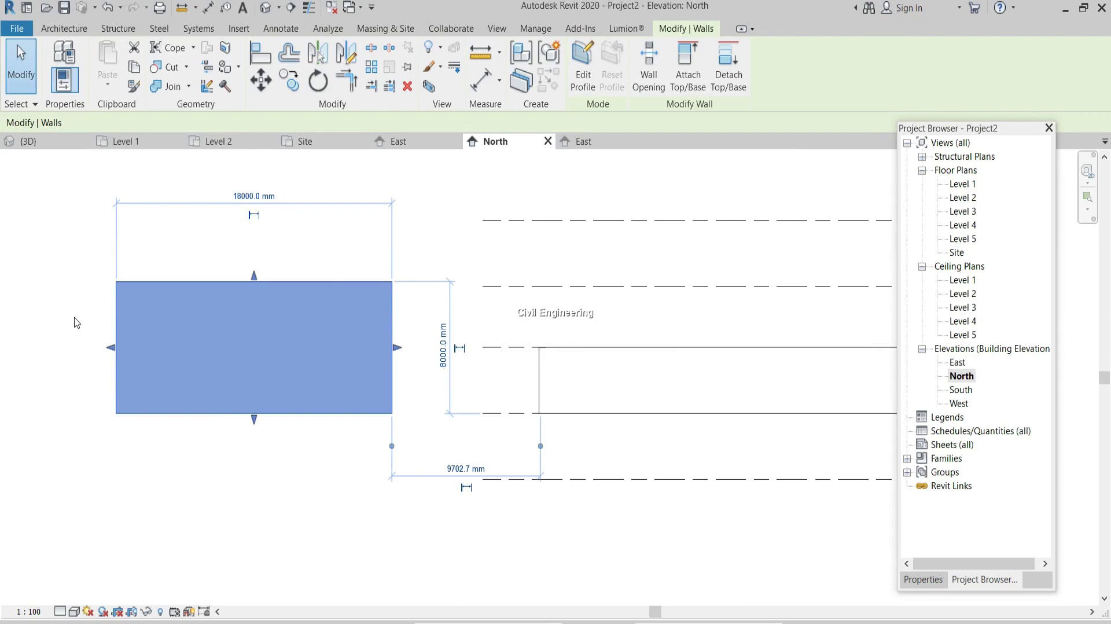
left_click(86, 310)
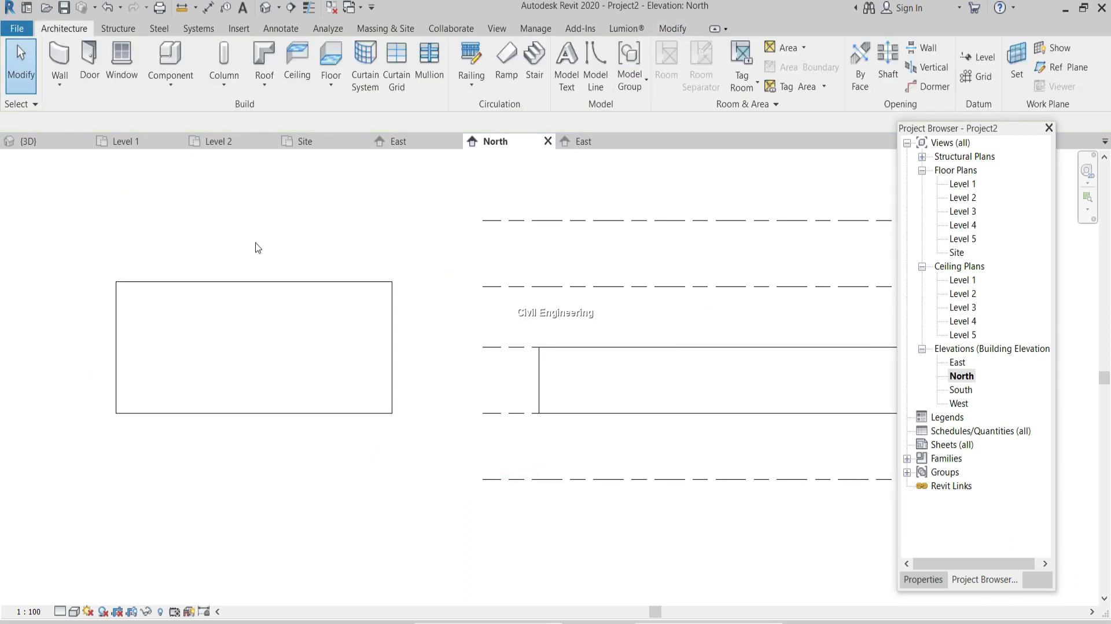
Open the default 3D view and examine the level-constrained walls and the unconnected wall relative to the level lines.
left_click(265, 7)
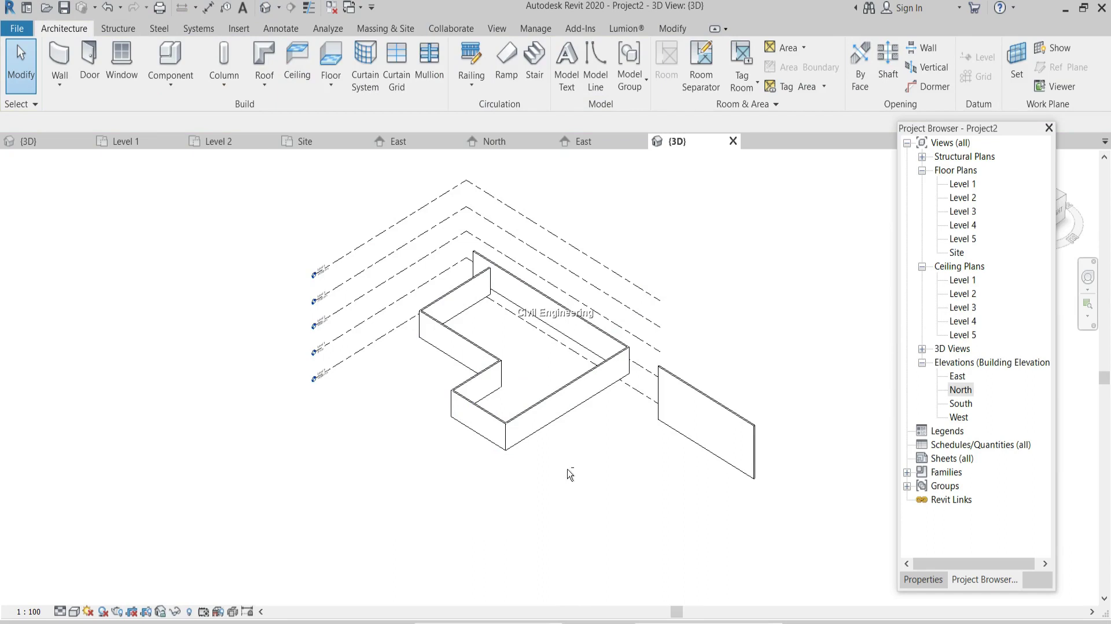
middle_click_drag(570, 474, 709, 385, "shift")
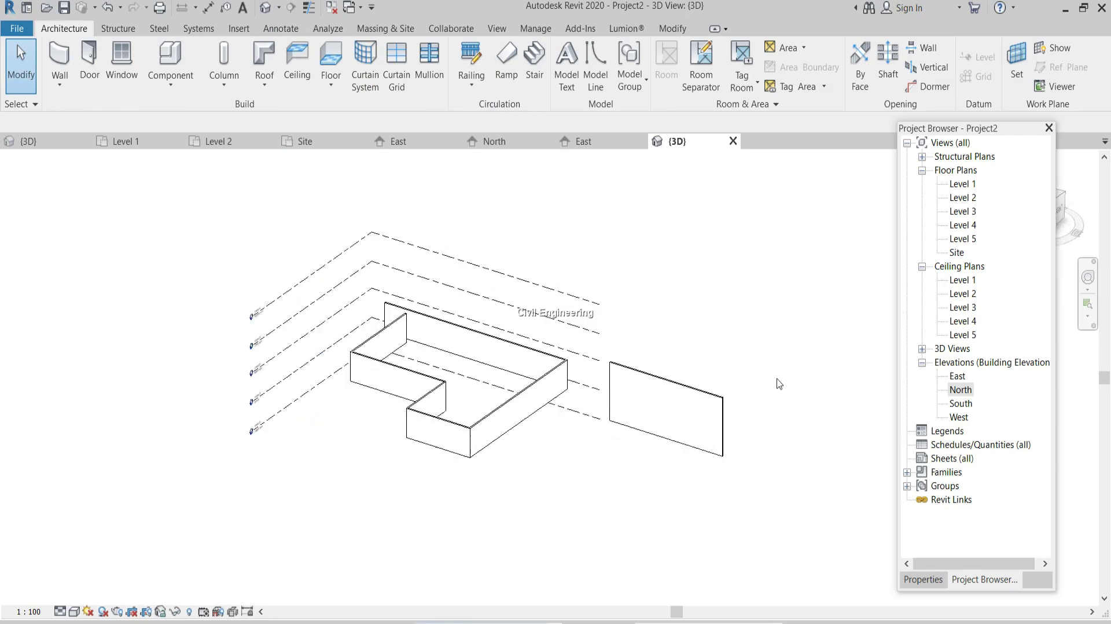
scroll(779, 384, "up", 2)
scroll(779, 384, "up", 1)
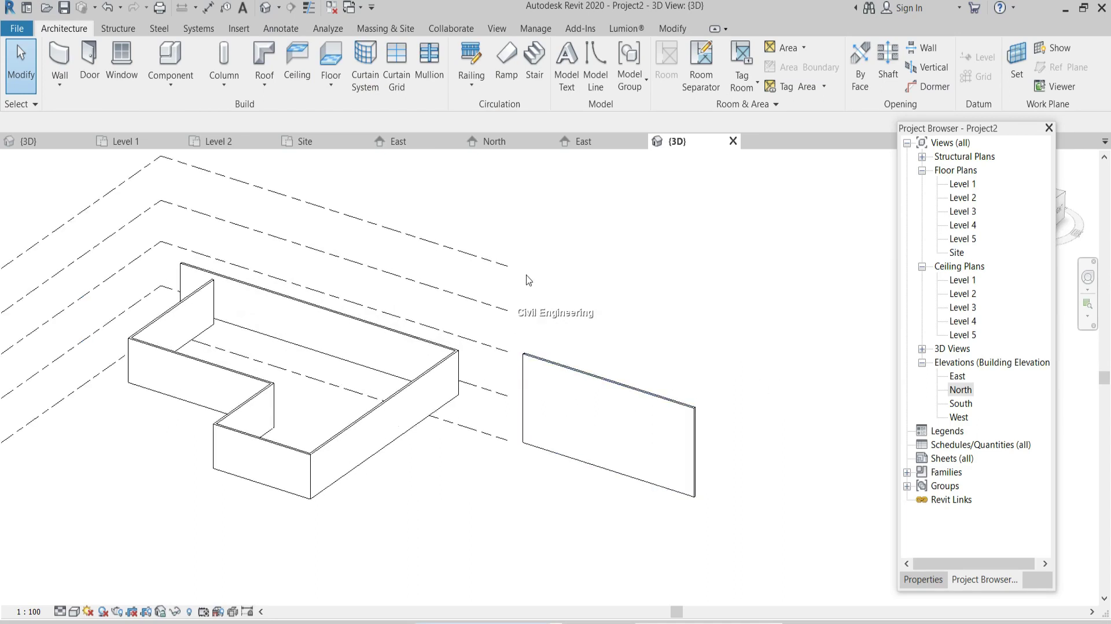
left_click(594, 274)
scroll(682, 309, "down", 3)
scroll(543, 331, "up", 2)
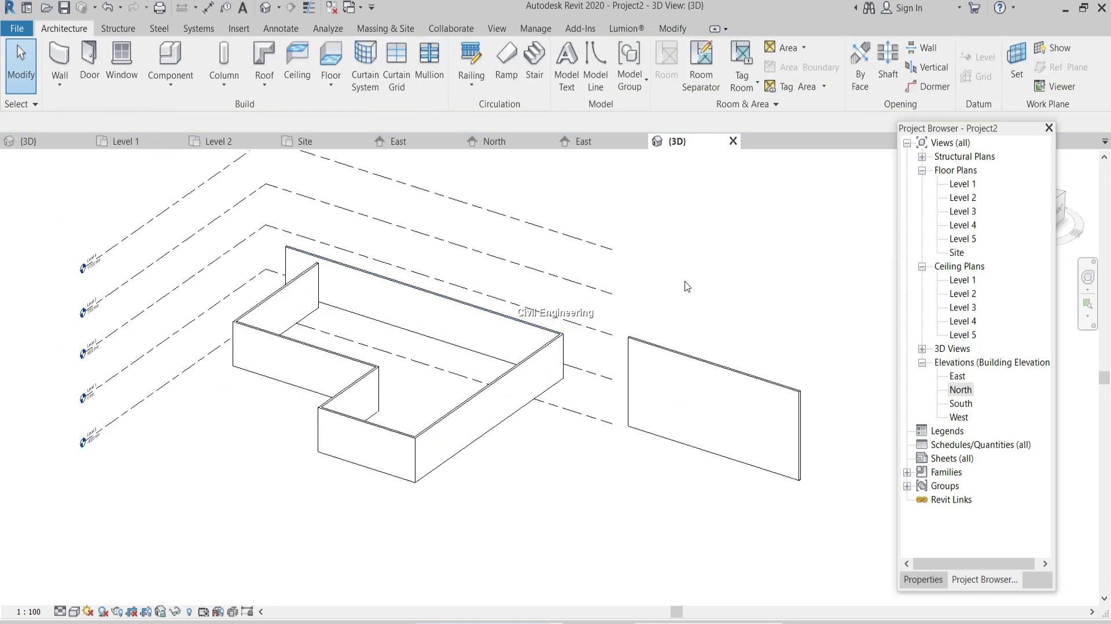
left_click(609, 331)
left_click(685, 292)
left_click(613, 249)
left_click(665, 292)
scroll(667, 293, "down", 2)
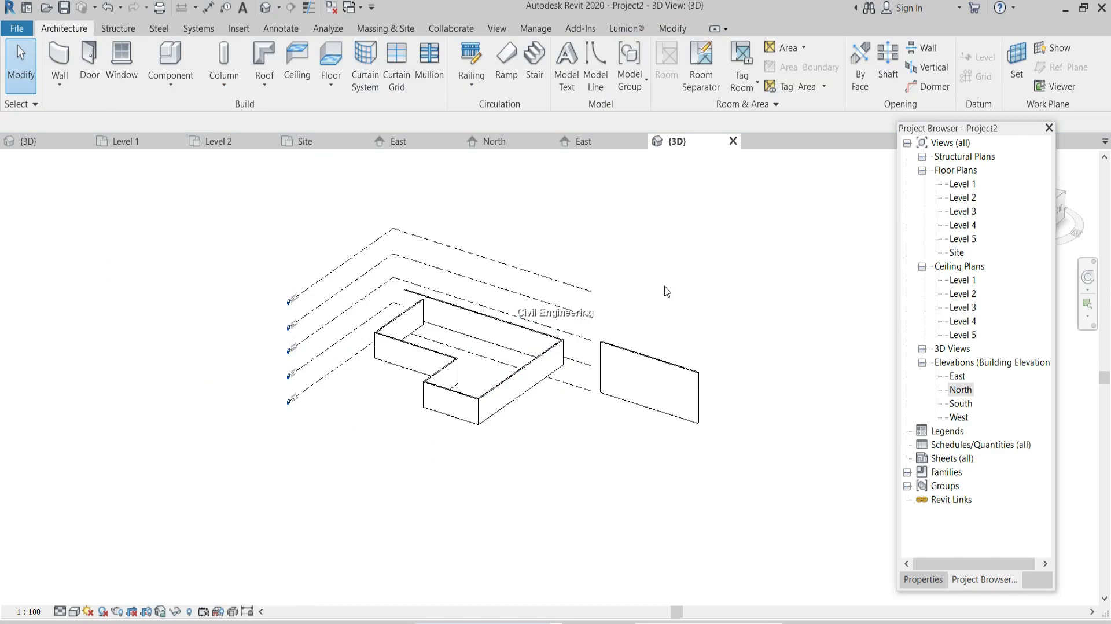